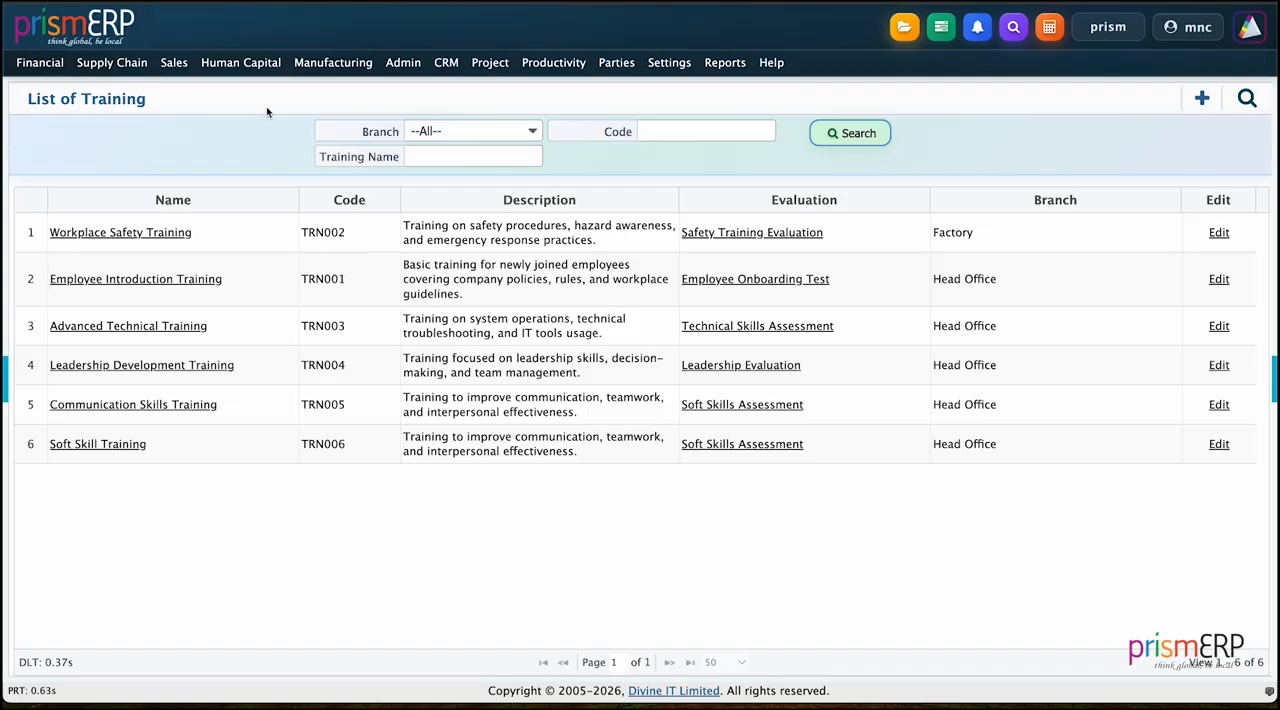
Step: Open a blank form for adding a training evaluation in the Human Capital training module
left_click(243, 64)
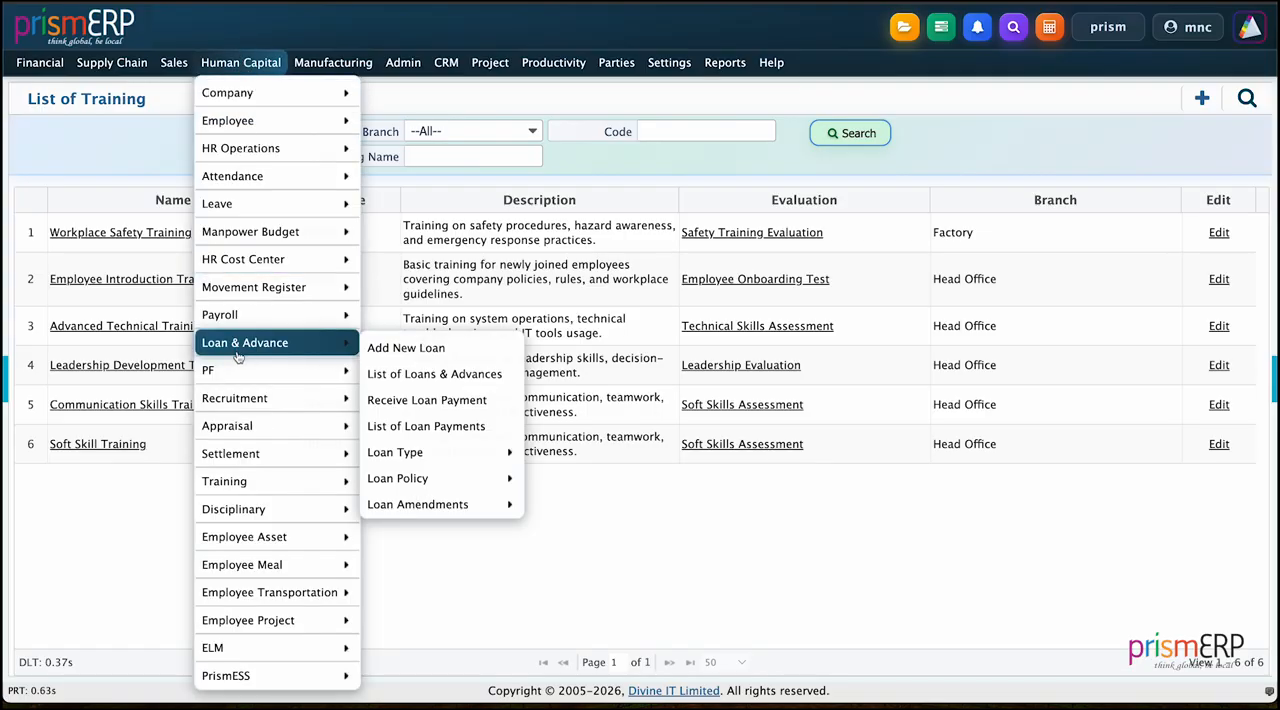
mouse_move(240, 484)
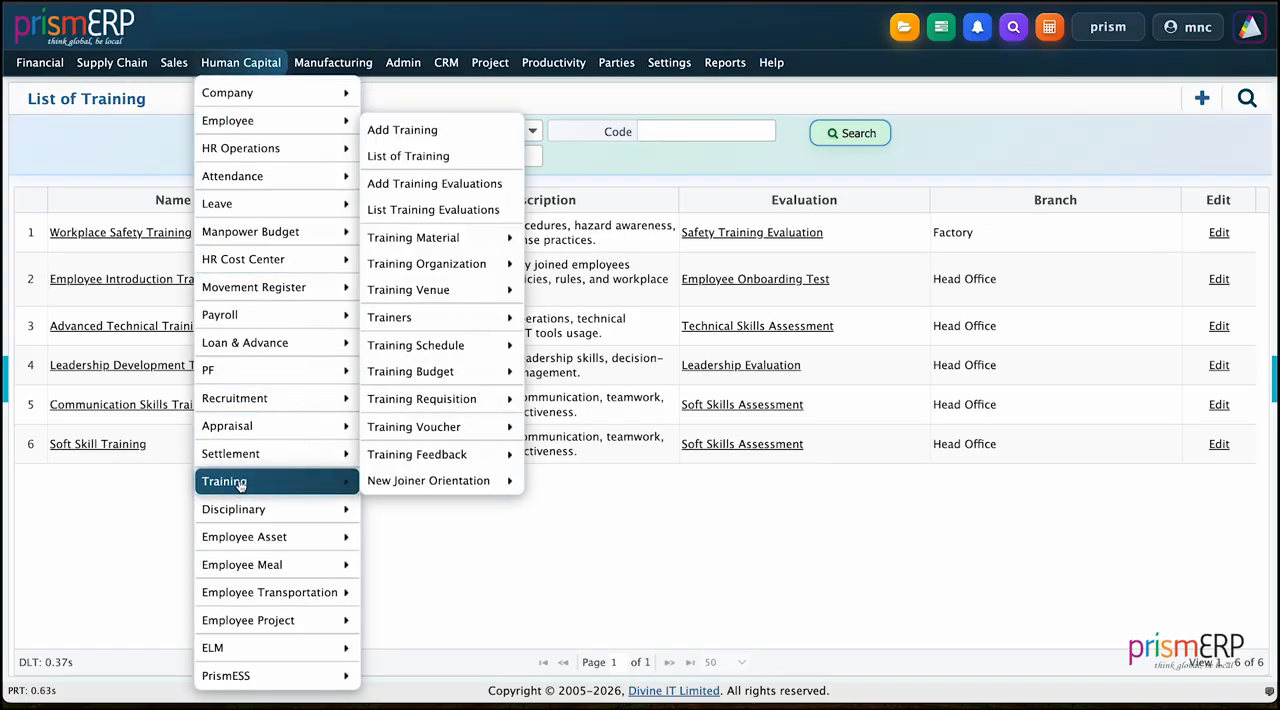
left_click(438, 185)
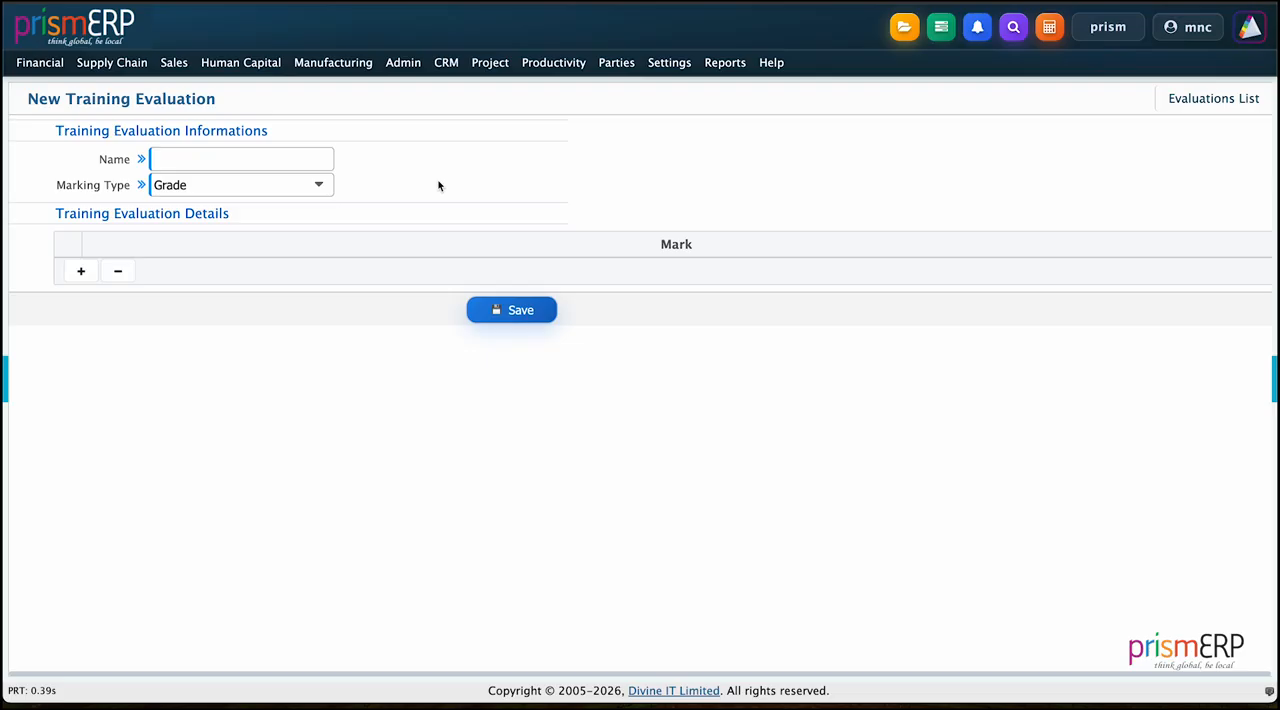
Step: Name the training evaluation PrismERP Skill Matrix Evaluation
left_click(219, 165)
key("Caps_Lock")
type("Prise")
key("BackSpace")
type("mERP Skill Matrix Ev")
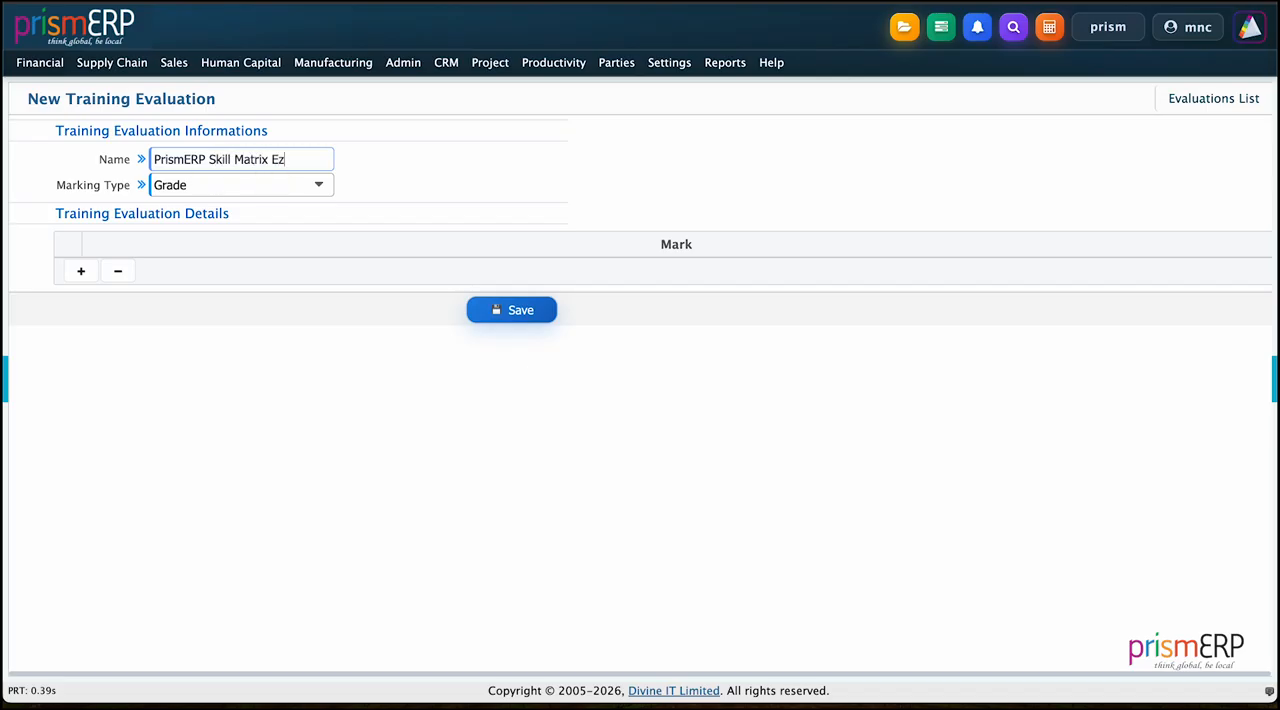
key("BackSpace")
type("valuation")
Step: Set the evaluation's marking type to Marking with a minimum of 30 and a maximum of 50, and save it
left_click(200, 188)
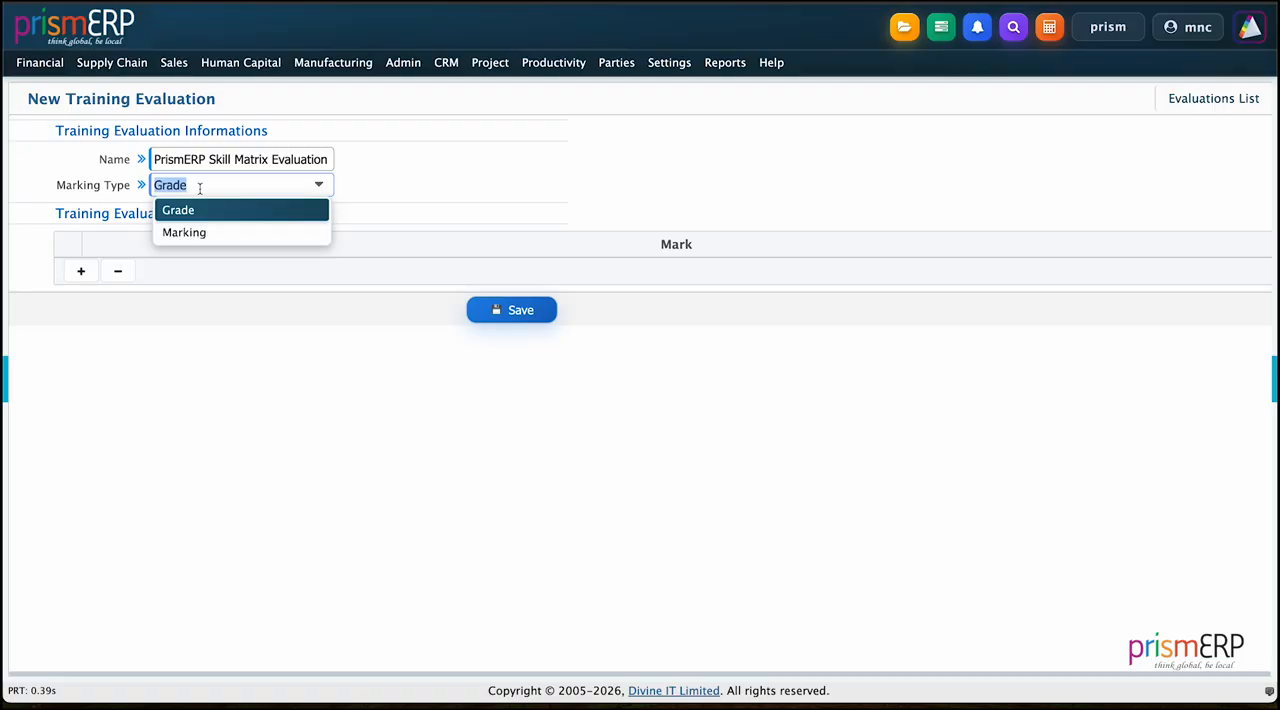
left_click(186, 230)
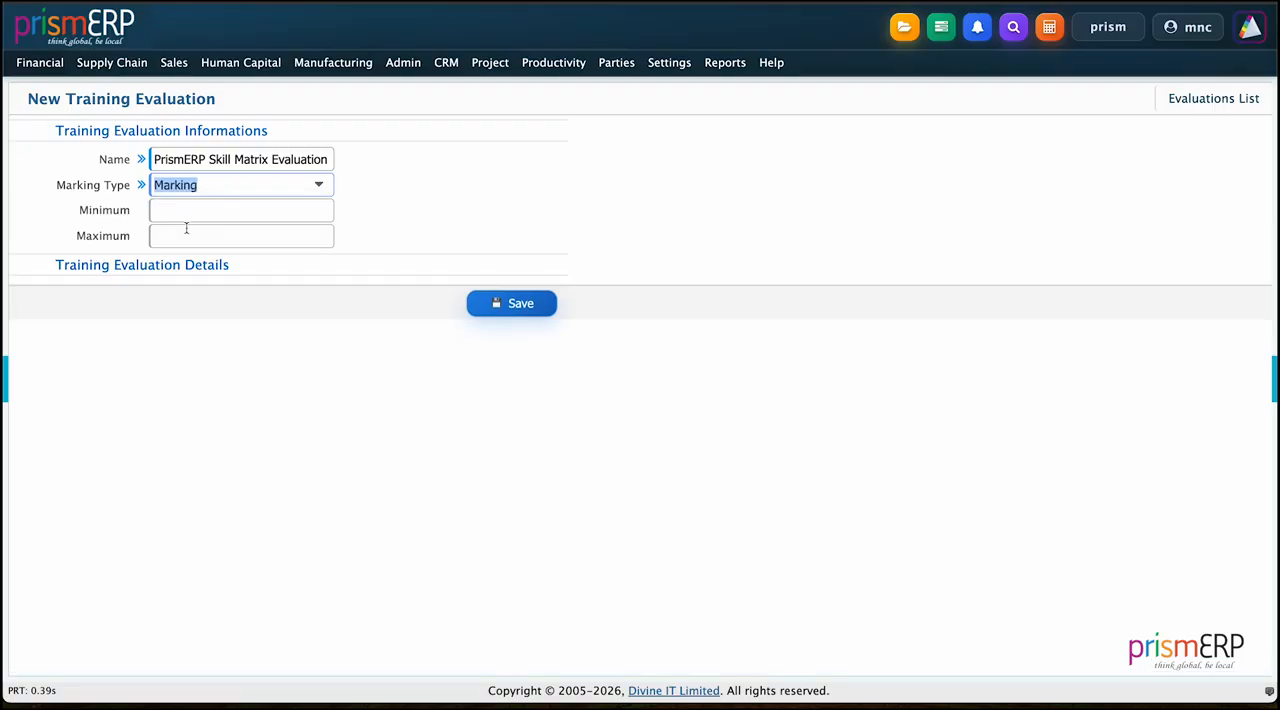
left_click(187, 215)
type("30")
left_click(171, 243)
type("50")
left_click(208, 365)
left_click(483, 305)
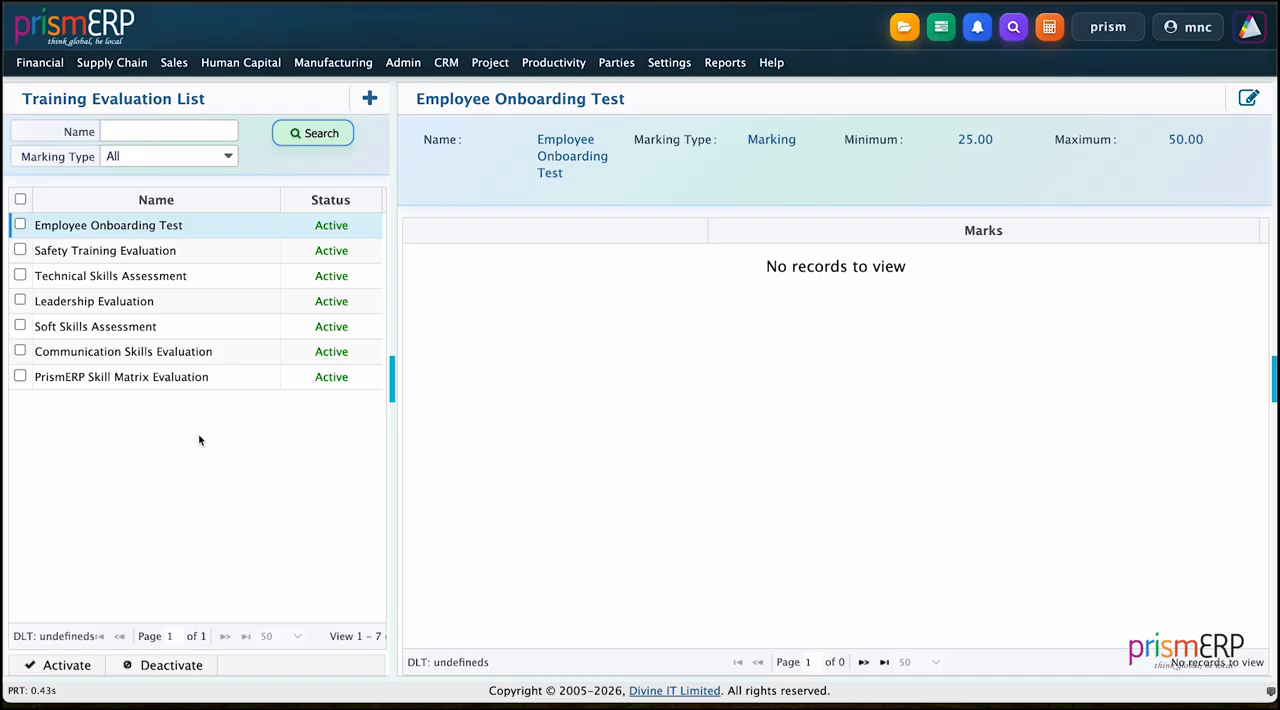
Step: Start a new training material record and assign it to the Head Office branch
left_click(257, 63)
mouse_move(270, 427)
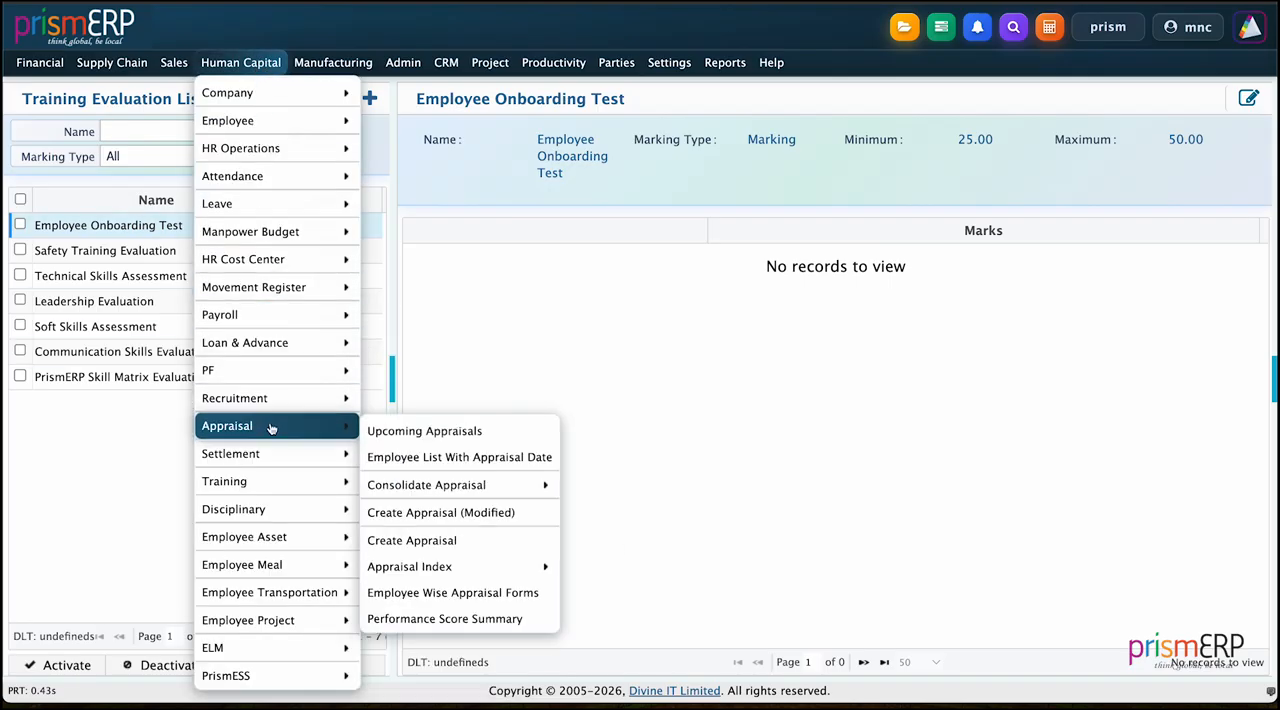
mouse_move(269, 482)
mouse_move(455, 245)
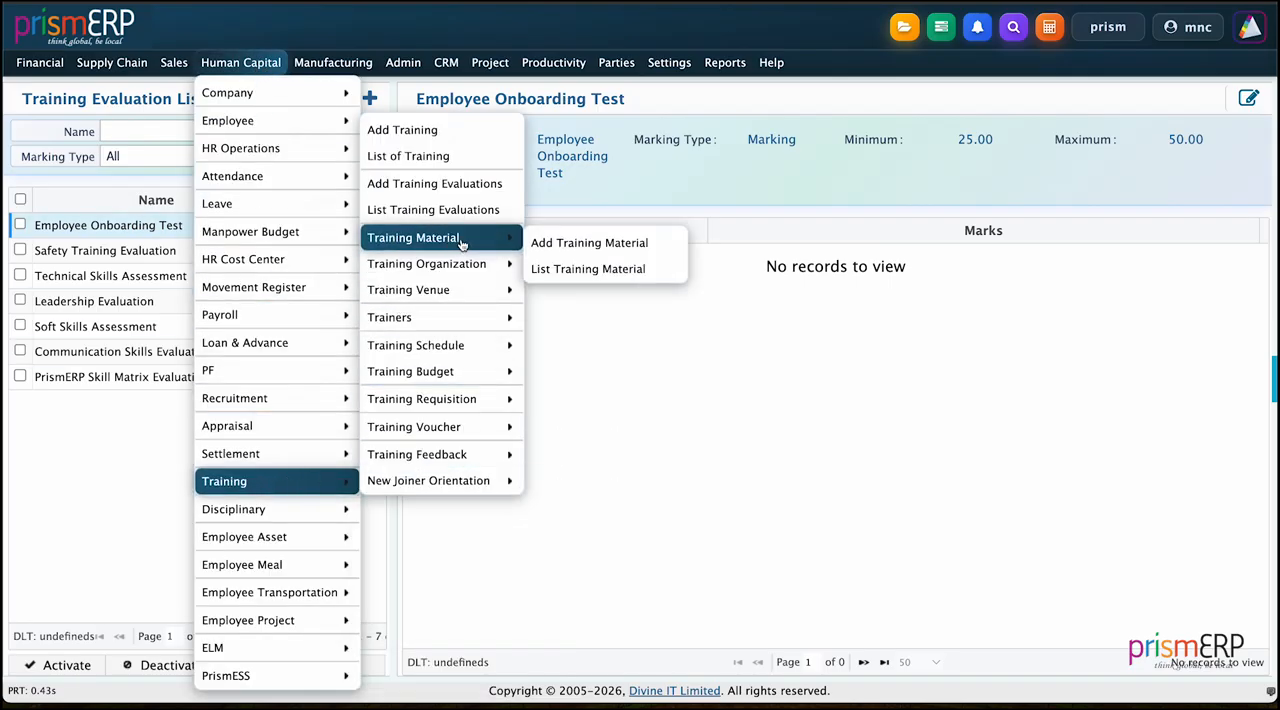
left_click(572, 243)
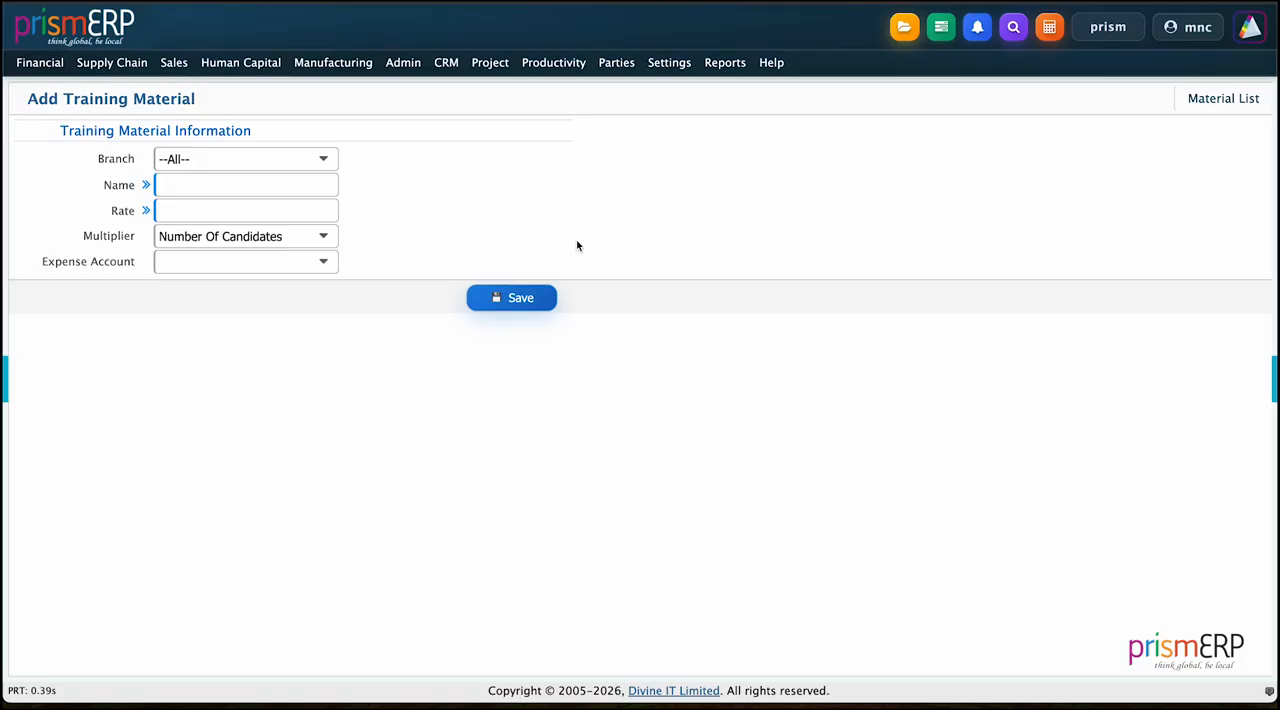
left_click(289, 158)
left_click(237, 250)
Step: Name the training material Laptops and set its rate to 50000
left_click(206, 183)
type("Laptopd")
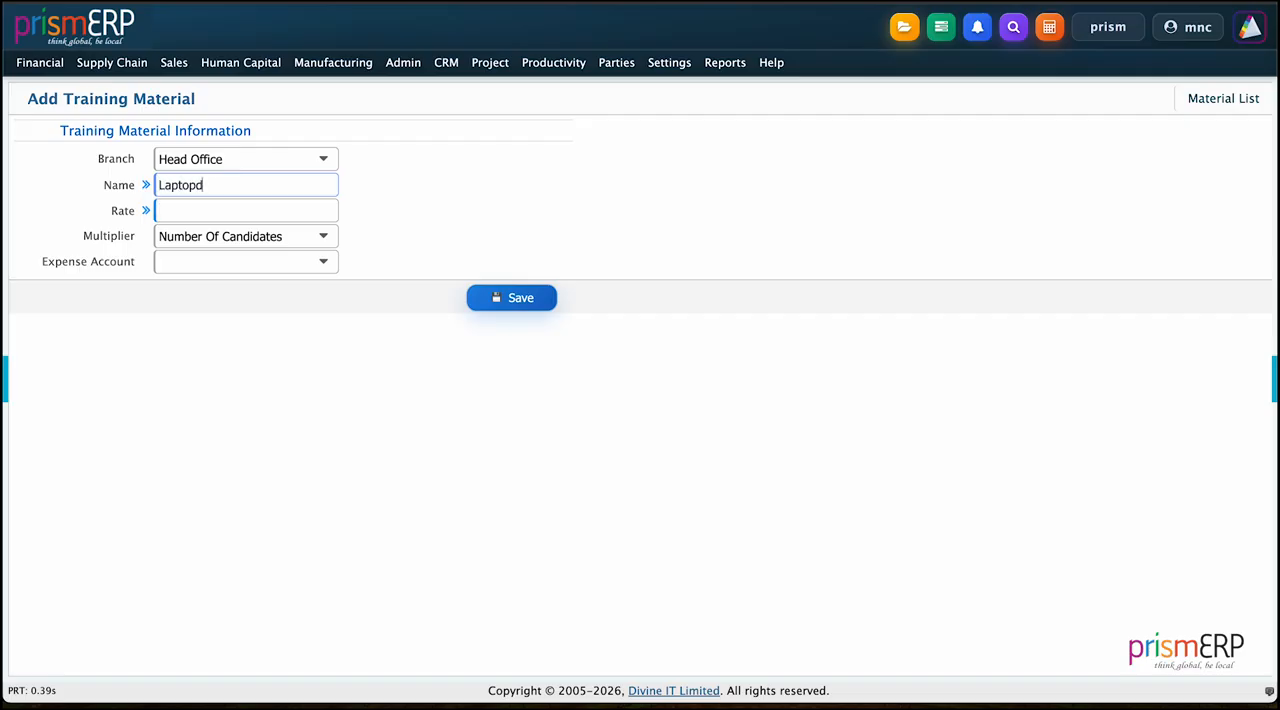
key("BackSpace")
type("s")
left_click(178, 235)
left_click(195, 207)
type("50000")
Step: Assign the first listed Commission Expense account to the training material and save the record
left_click(189, 265)
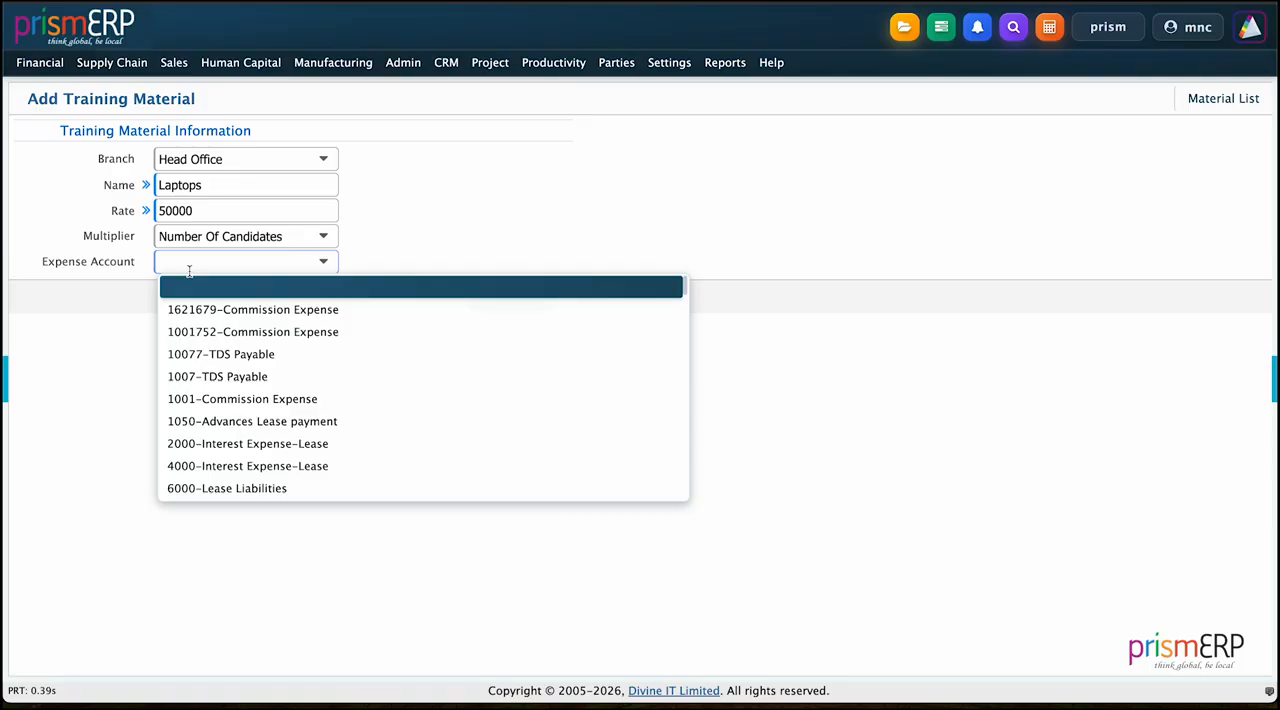
left_click(354, 220)
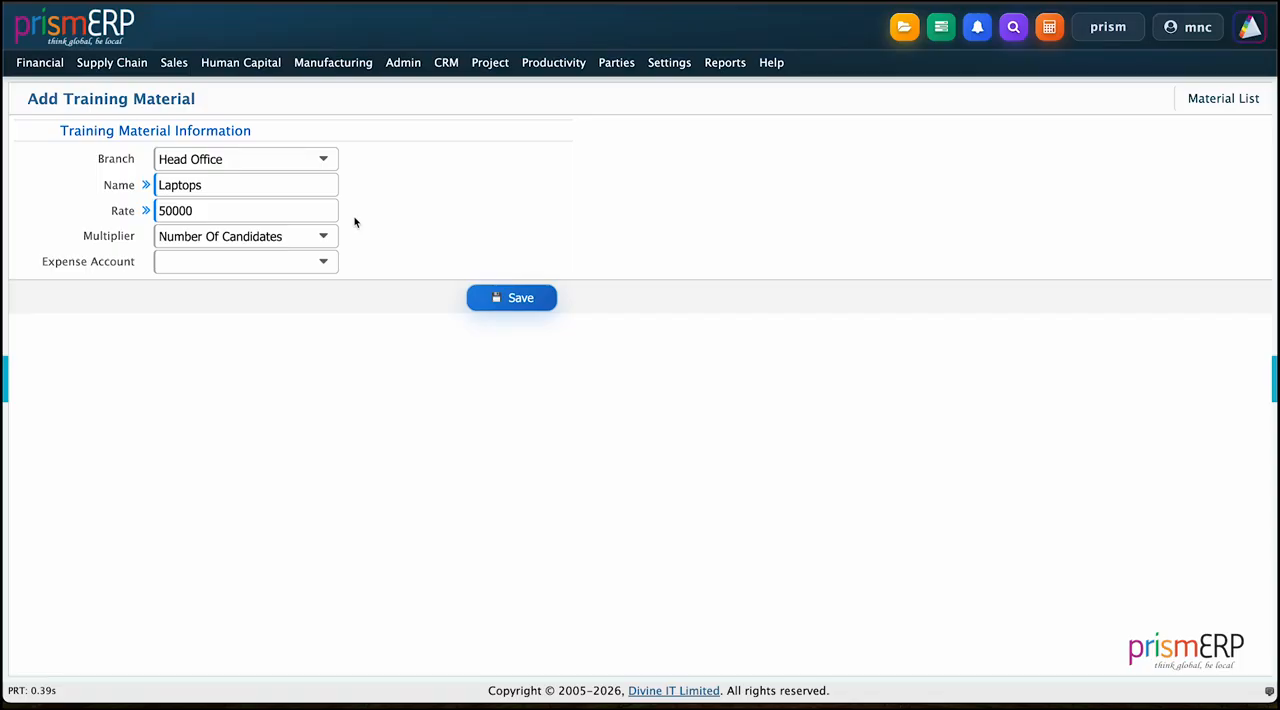
left_click(191, 265)
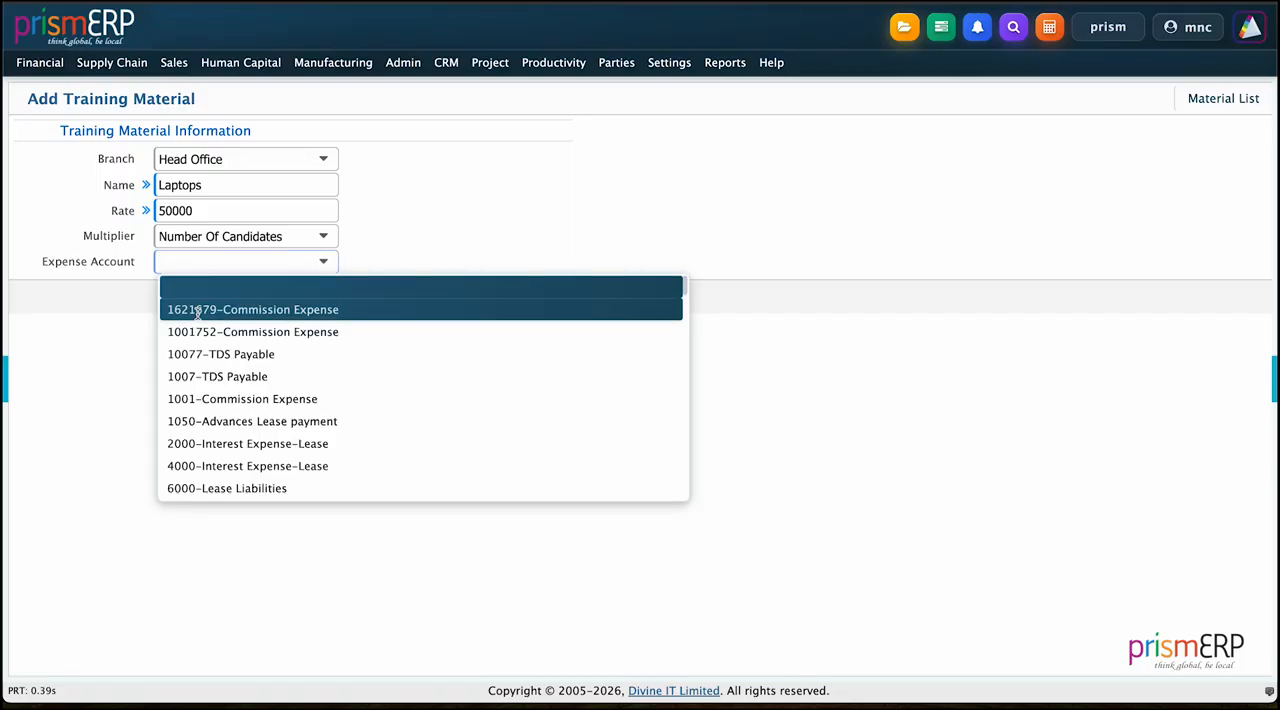
left_click(198, 310)
left_click(521, 298)
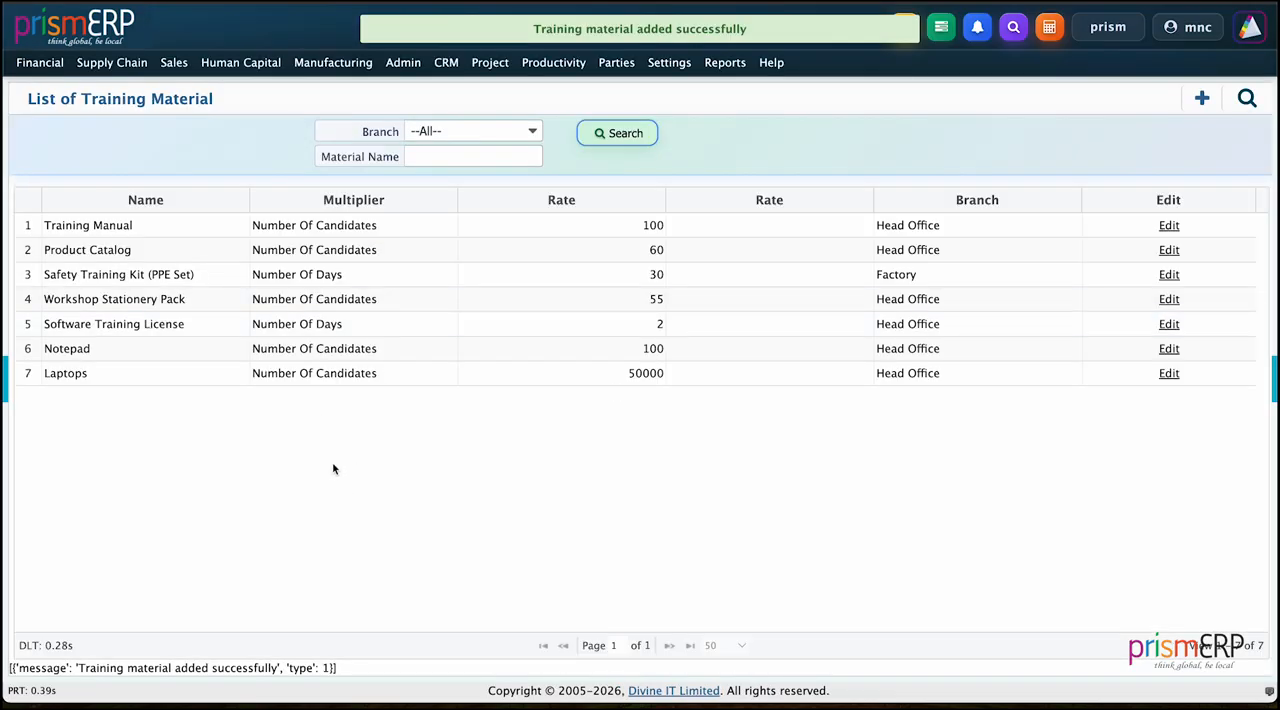
Step: Start a new training organization record and assign it to the Head Office branch
left_click(240, 62)
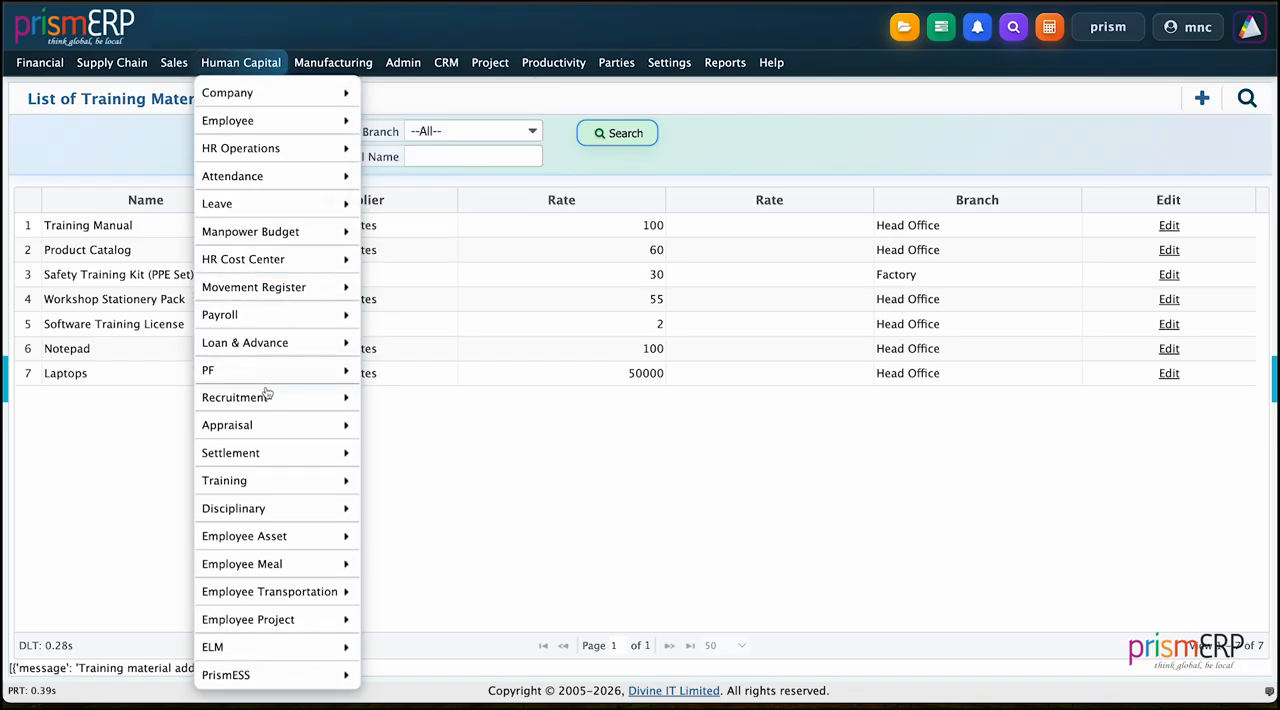
mouse_move(246, 481)
mouse_move(438, 262)
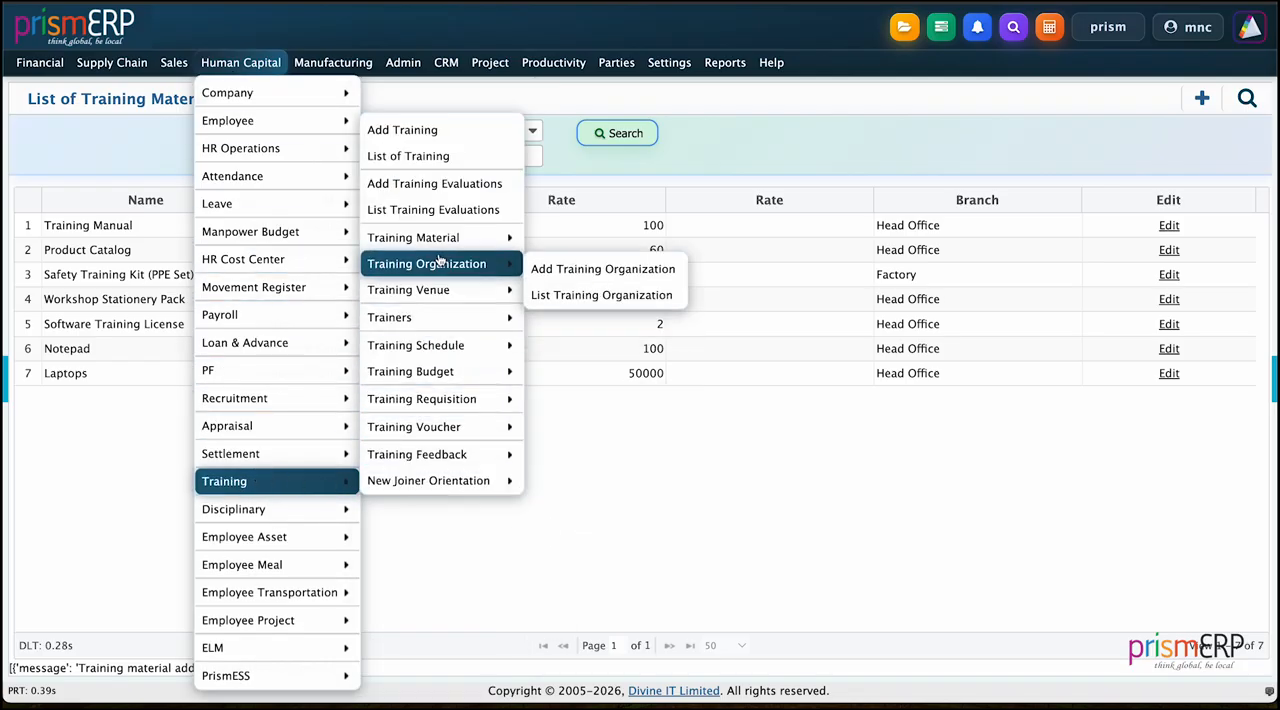
left_click(545, 279)
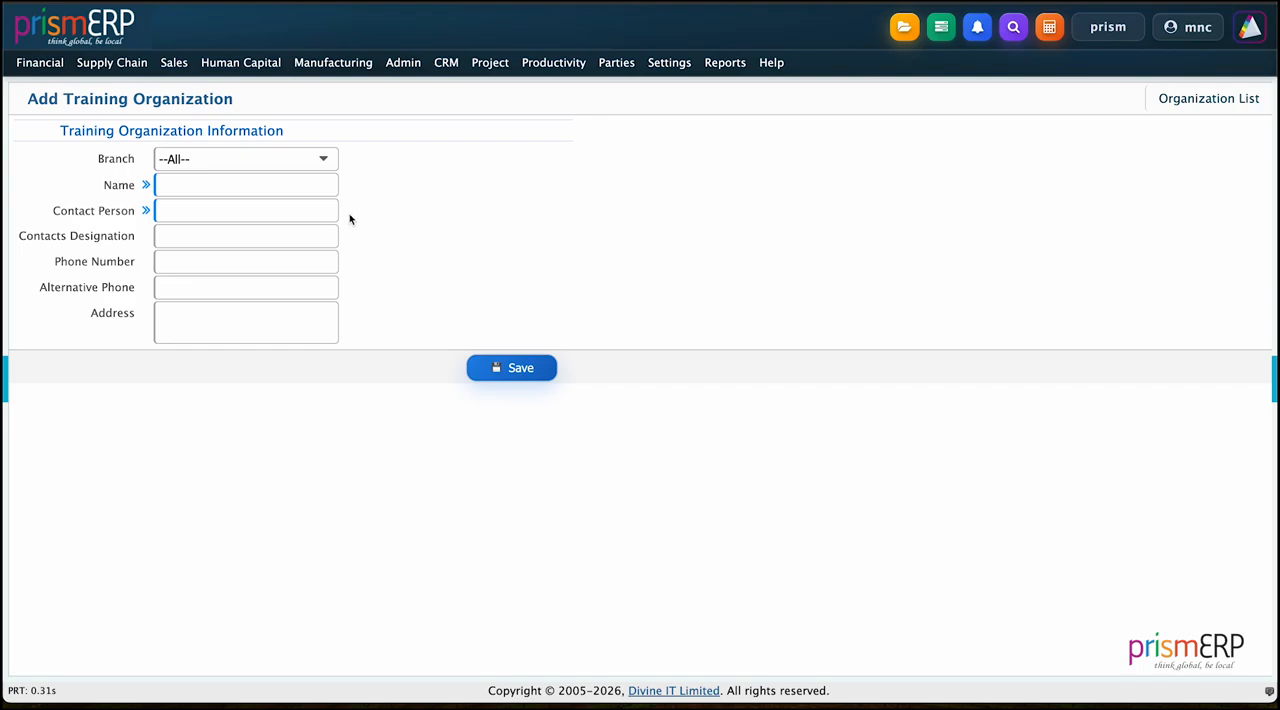
left_click(307, 160)
left_click(230, 250)
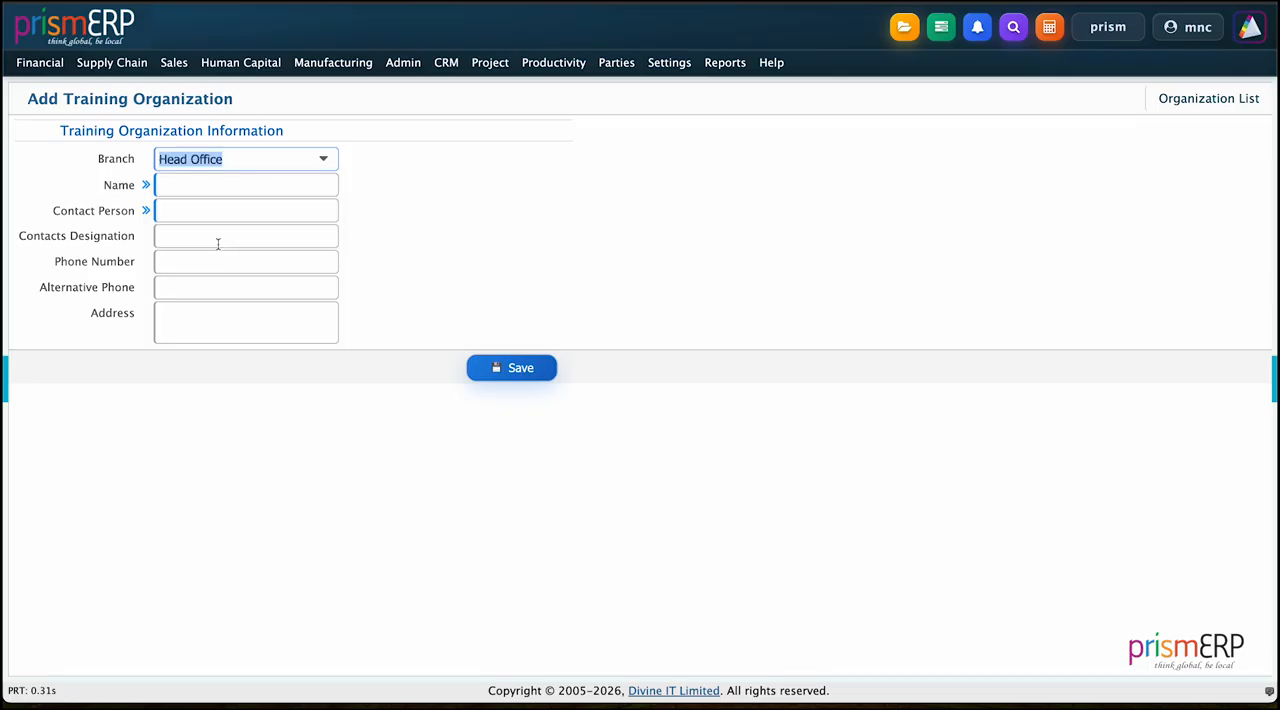
Step: Name the training organization PrismERP Academy
left_click(196, 182)
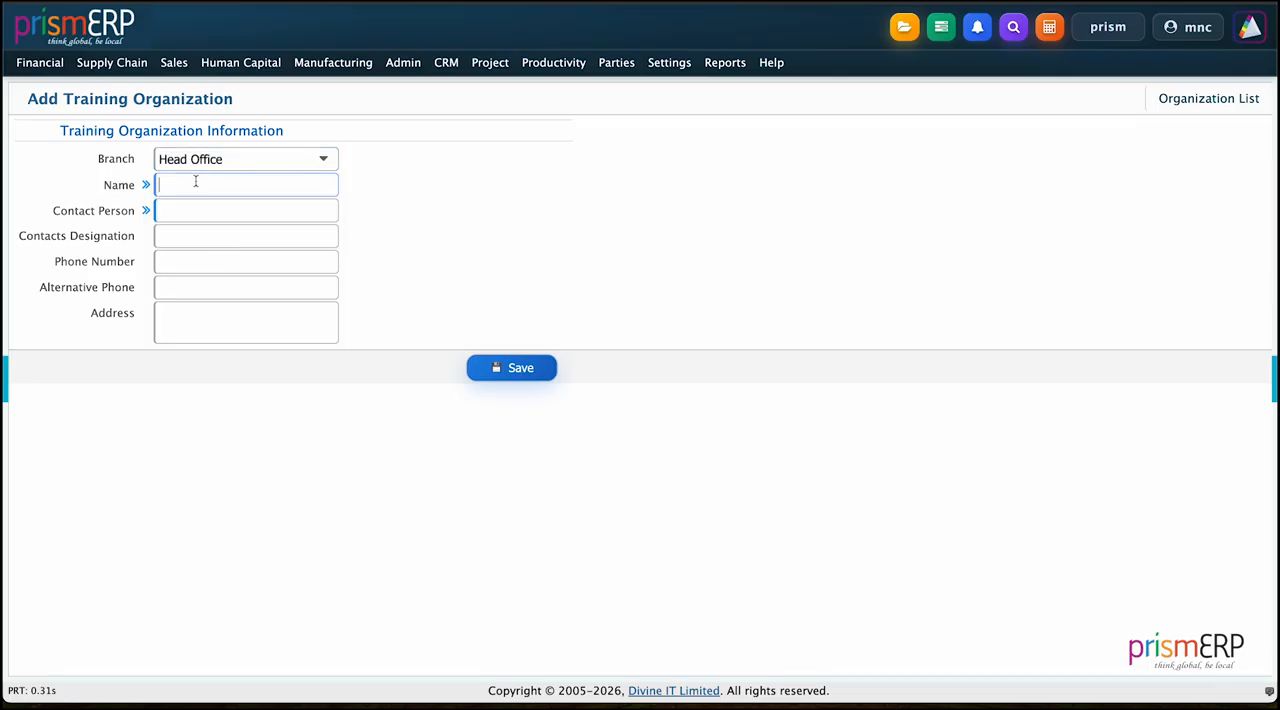
type("PrismERP Academy")
key("BackSpace")
key("BackSpace")
type("my")
Step: Enter the full name of the training organization's contact person
left_click(193, 210)
key("Caps_Lock")
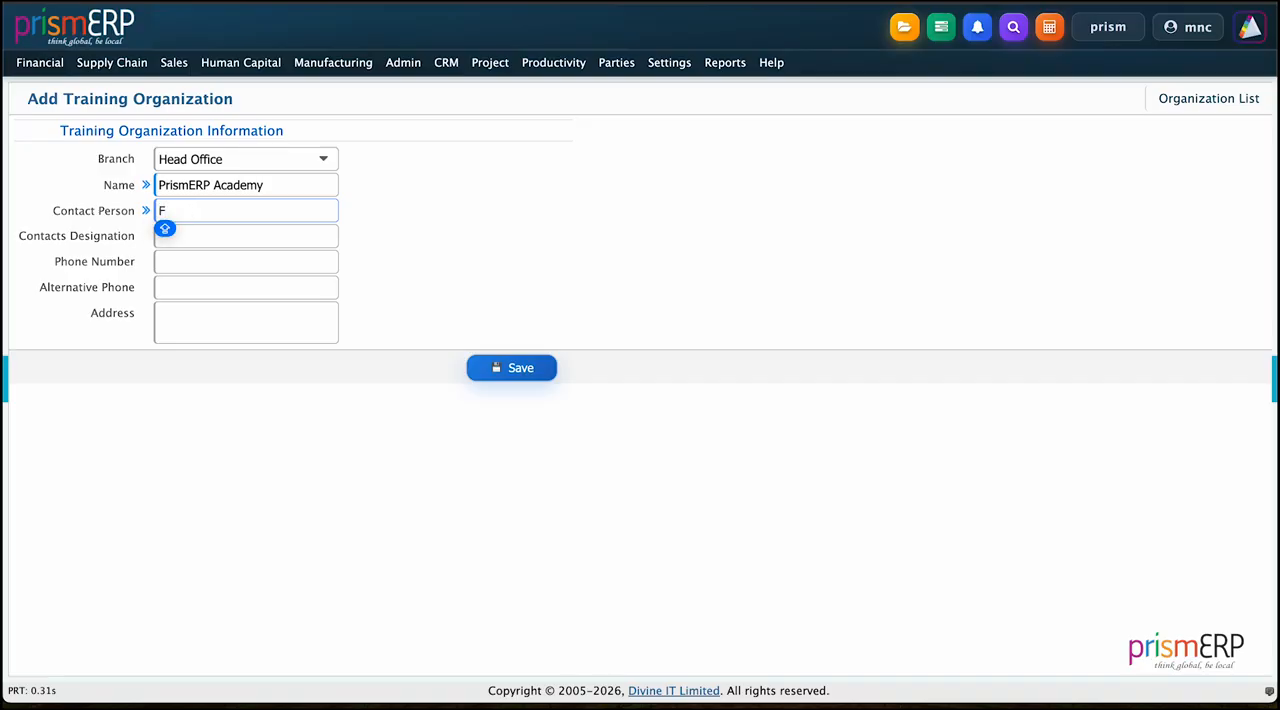
key("Caps_Lock")
key("Caps_Lock")
key("Caps_Lock")
key("Caps_Lock")
key("Caps_Lock")
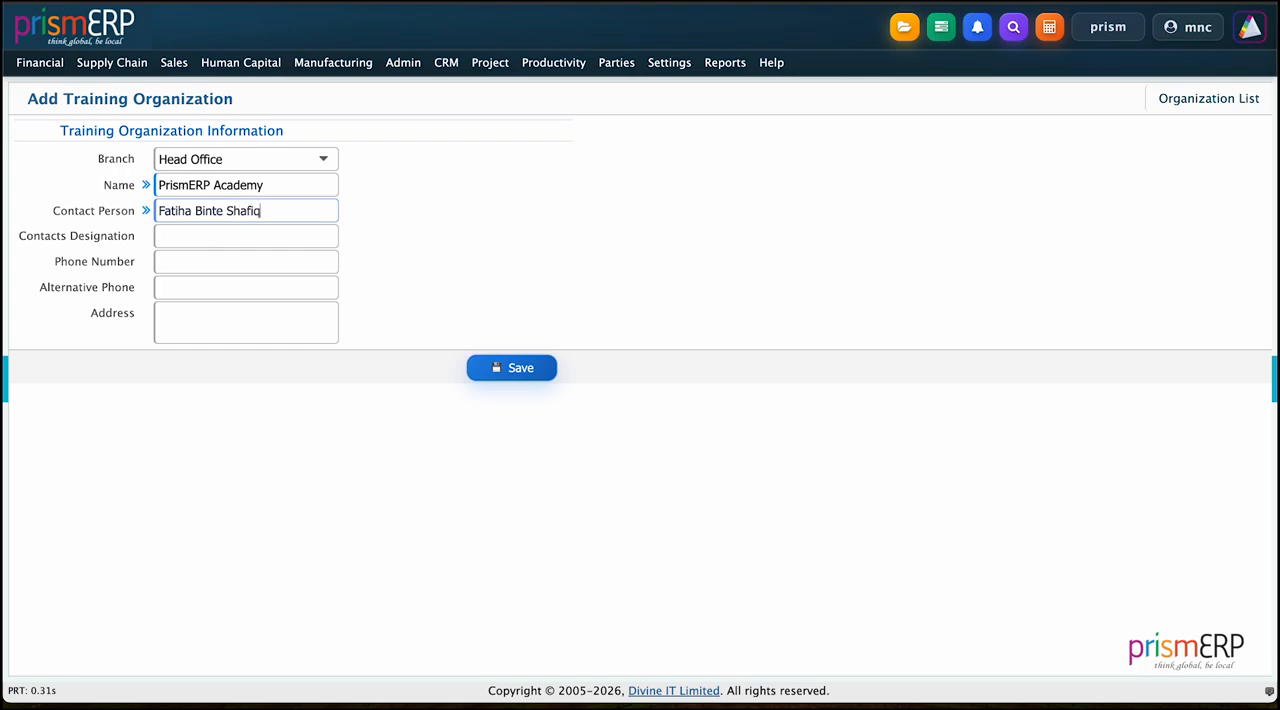
Step: Set the organization contact's designation to Research Associate
left_click(186, 232)
key("Caps_Lock")
type("R")
key("Caps_Lock")
type("esearch Associate")
Step: Fill in the training organization's phone number and alternative phone number
left_click(189, 265)
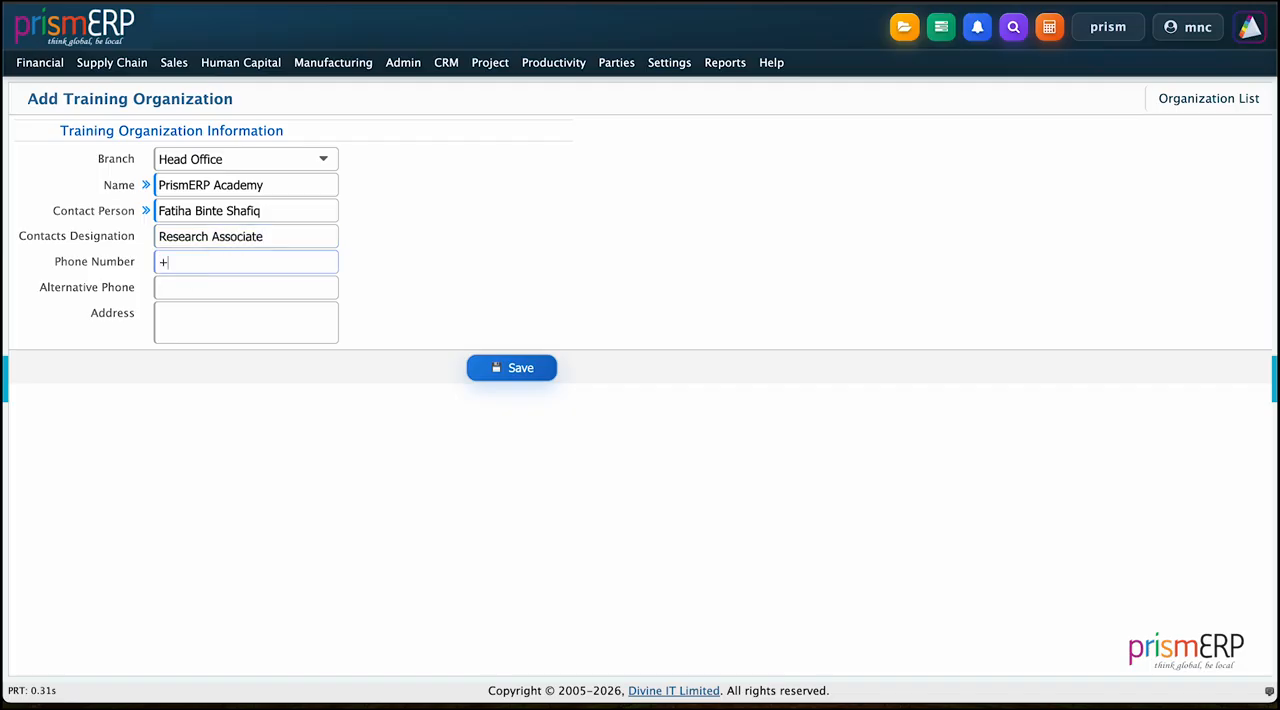
key("ctrl+a")
key("ctrl+c")
left_click(183, 289)
key("ctrl+v")
key("BackSpace")
key("BackSpace")
type("34")
Step: Enter the training organization's postal address and save the record
left_click(278, 331)
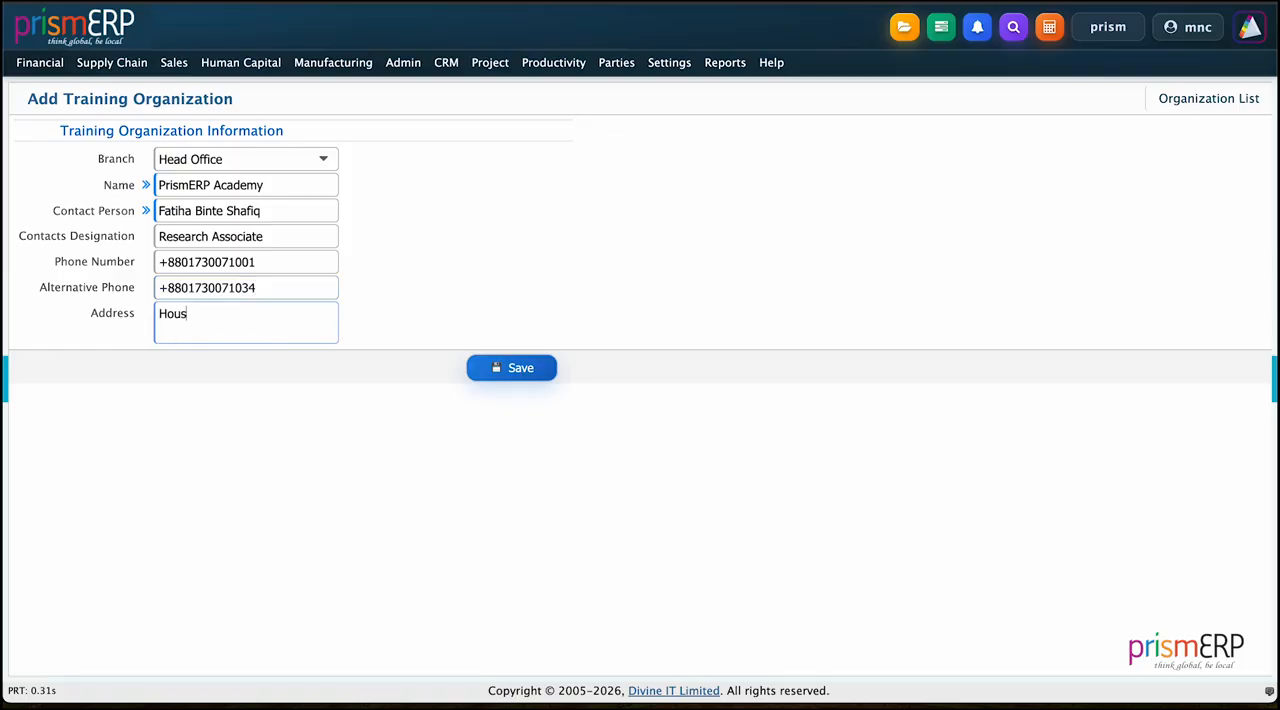
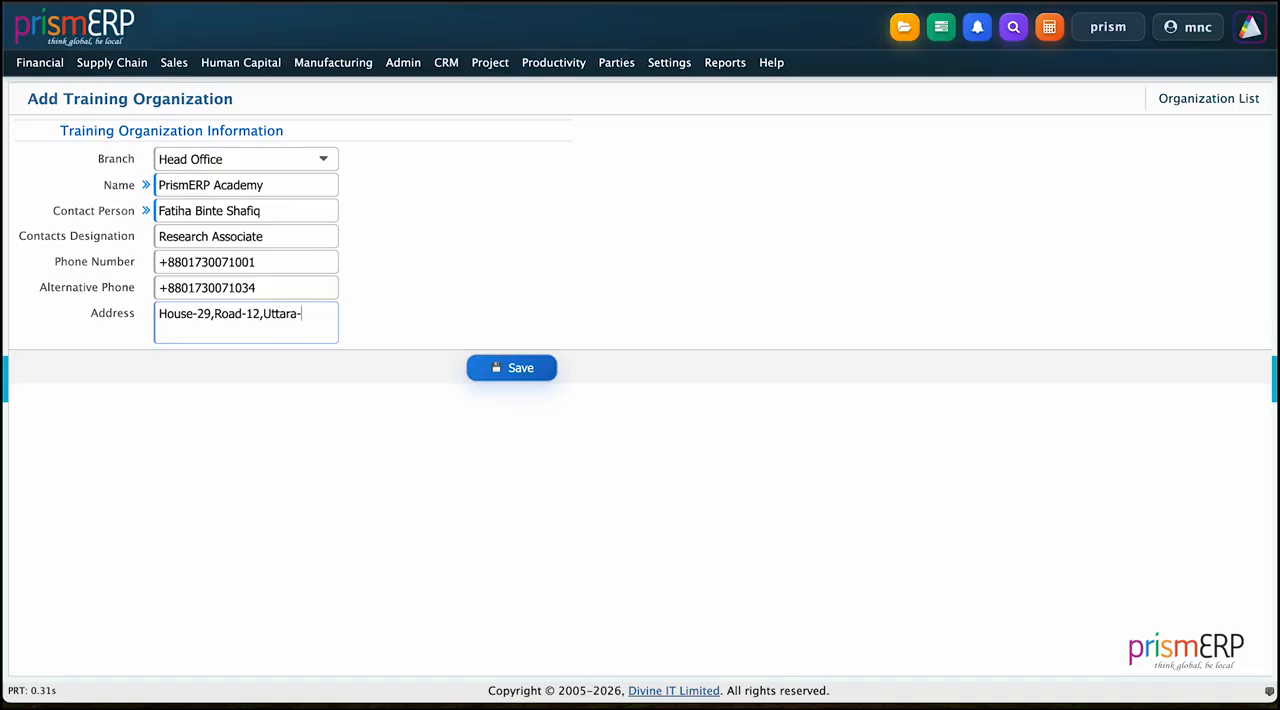
left_click(518, 366)
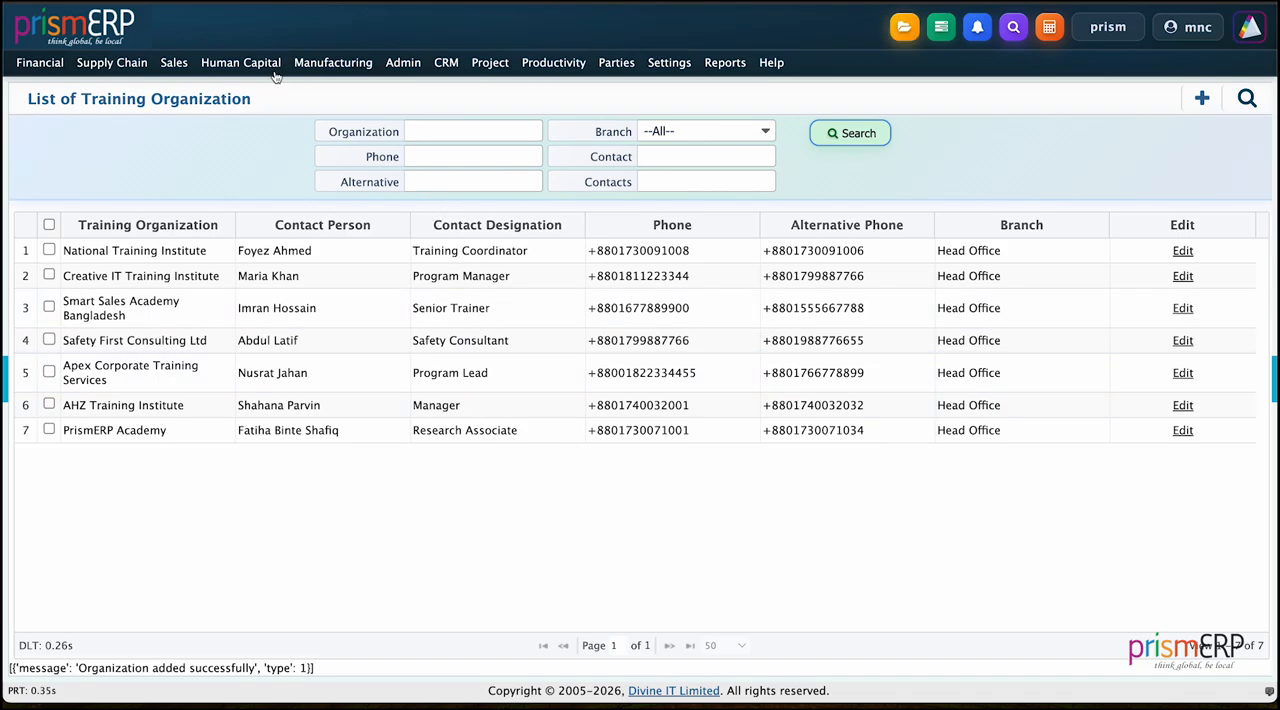
Step: Start a new training venue record and assign it to the Head Office branch
mouse_move(272, 67)
mouse_move(280, 481)
mouse_move(410, 346)
left_click(547, 288)
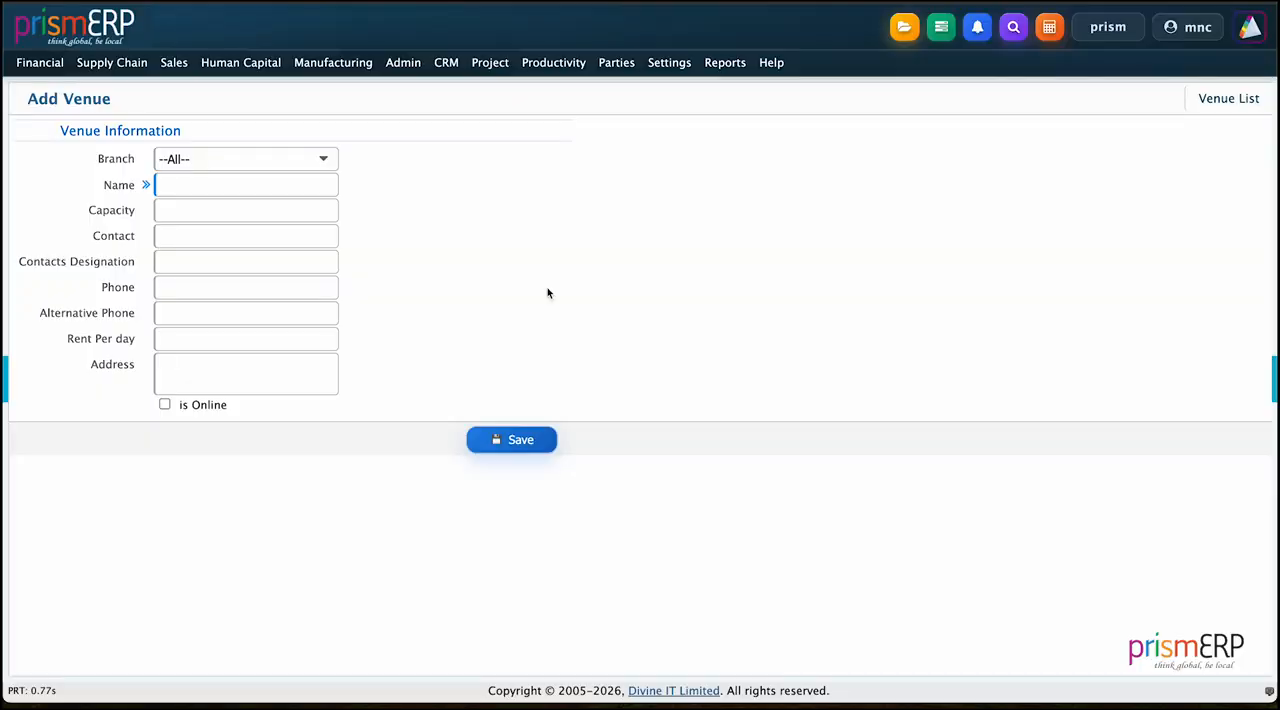
left_click(331, 164)
left_click(251, 246)
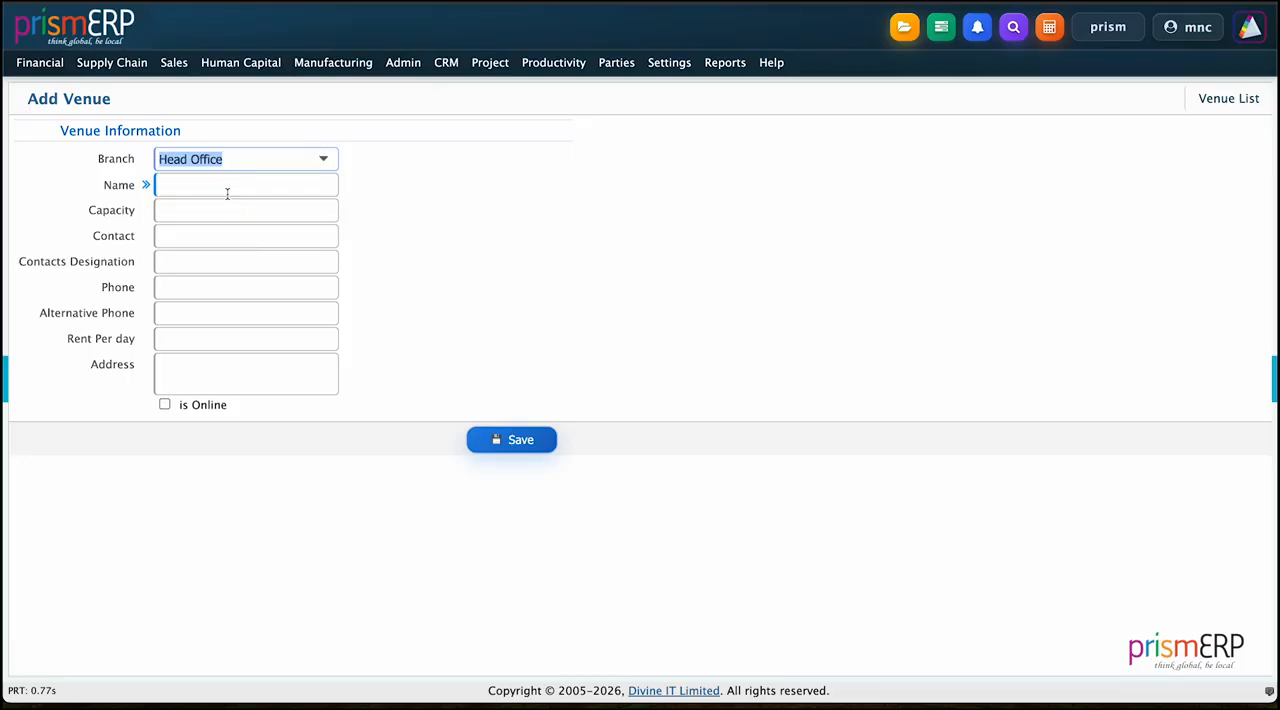
Step: Name the venue Divine IT Limited and set its capacity to 40
left_click(227, 193)
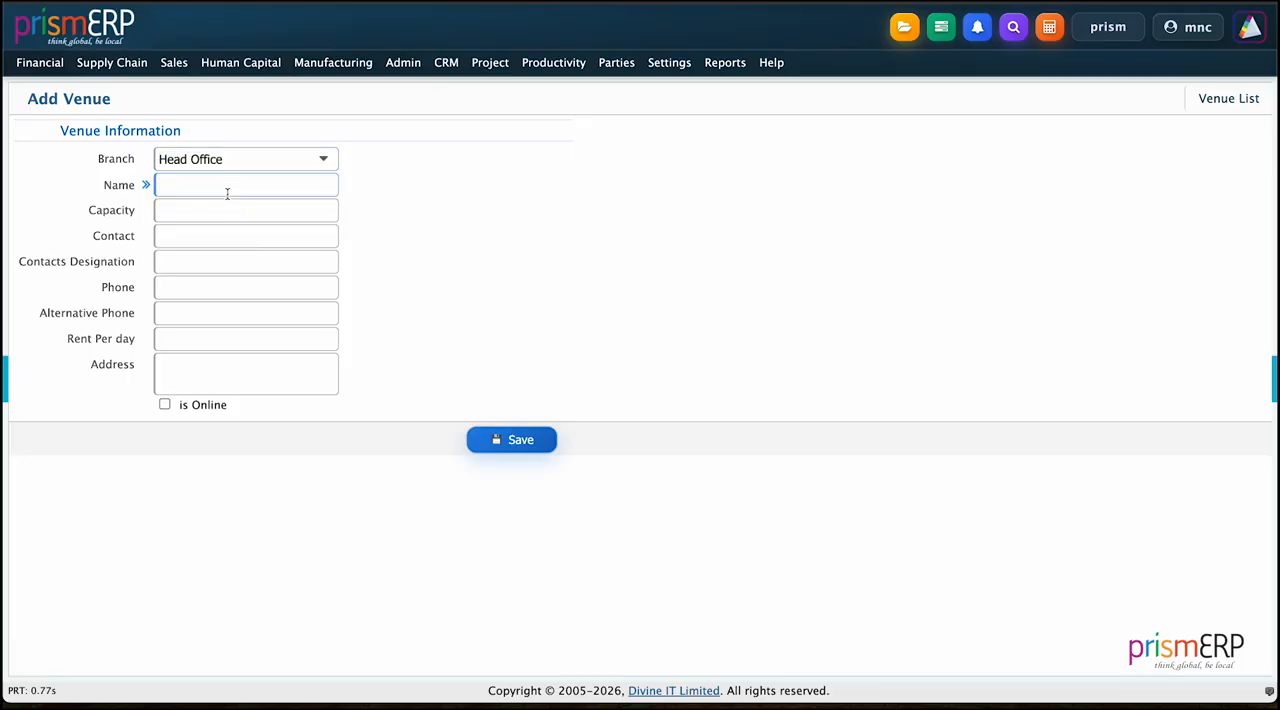
type("Divine IT Limitedc")
left_click(207, 213)
type("40")
Step: Enter the full name of the venue's contact person
left_click(203, 233)
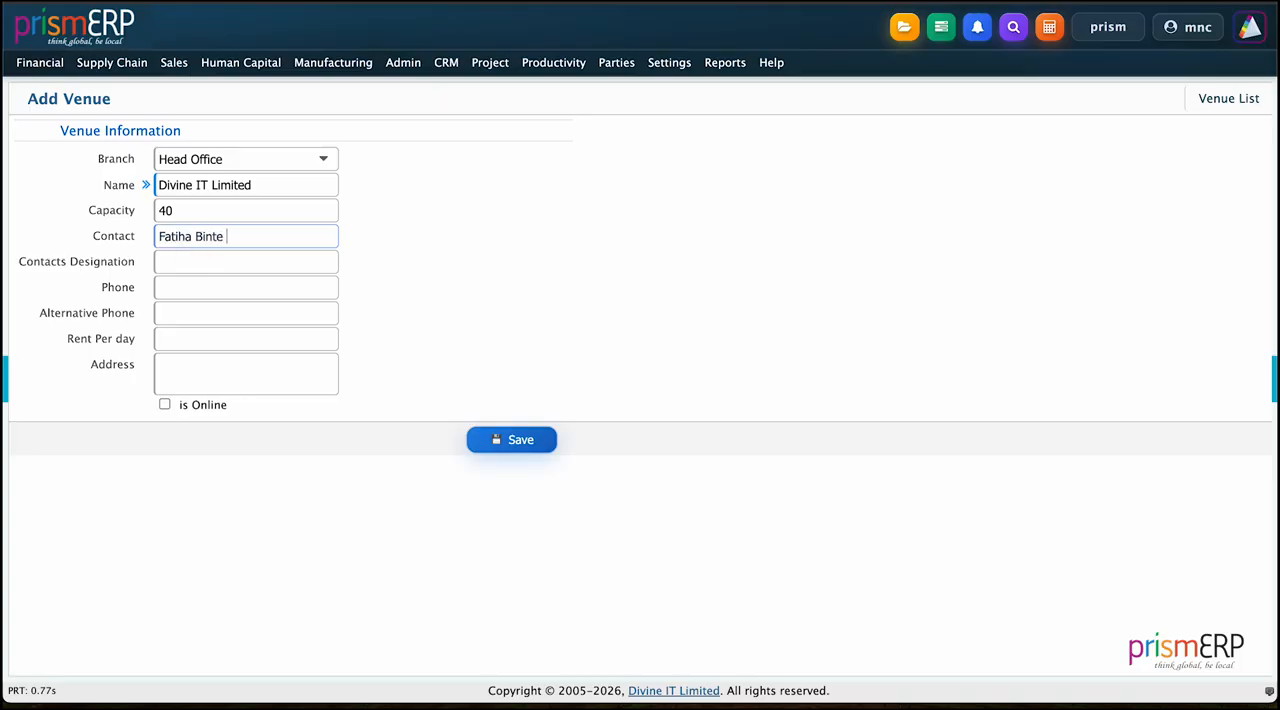
Step: Set the venue contact's designation to Sales Executive
left_click(183, 260)
type("Sales e")
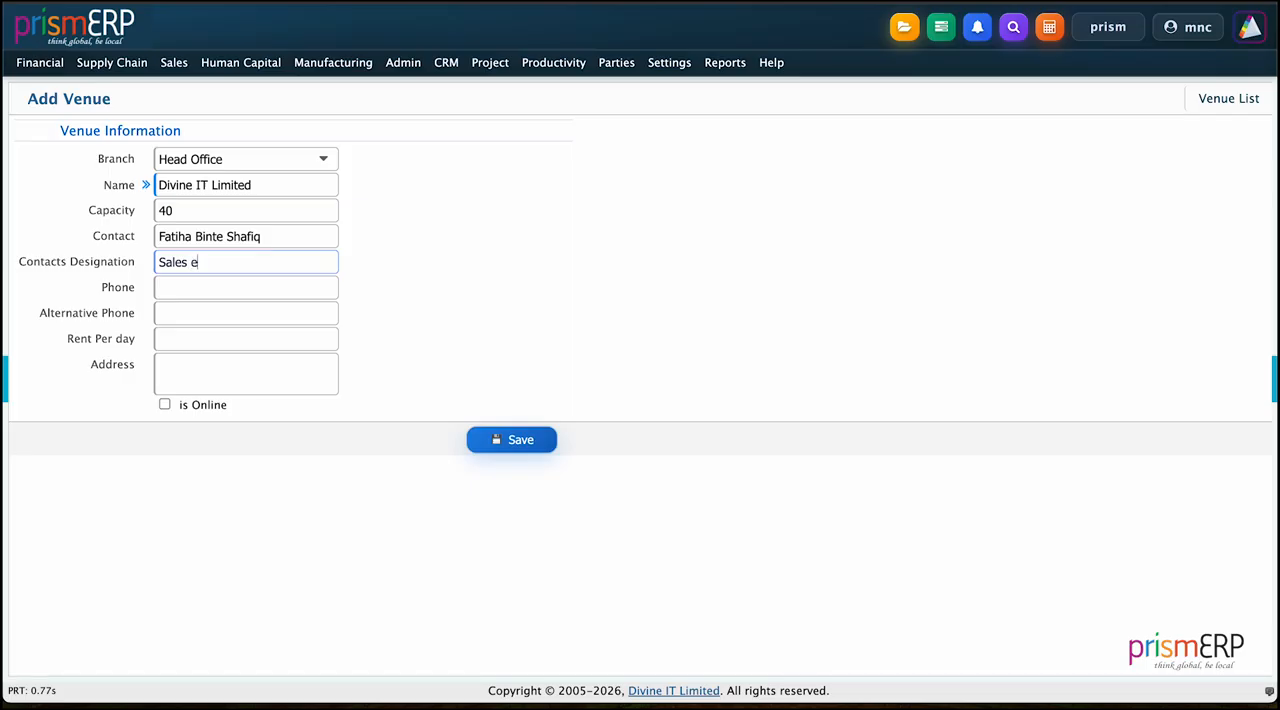
key("BackSpace")
type("Executive")
Step: Fill in the venue's phone number and alternative phone number
left_click(175, 296)
key("ctrl+v")
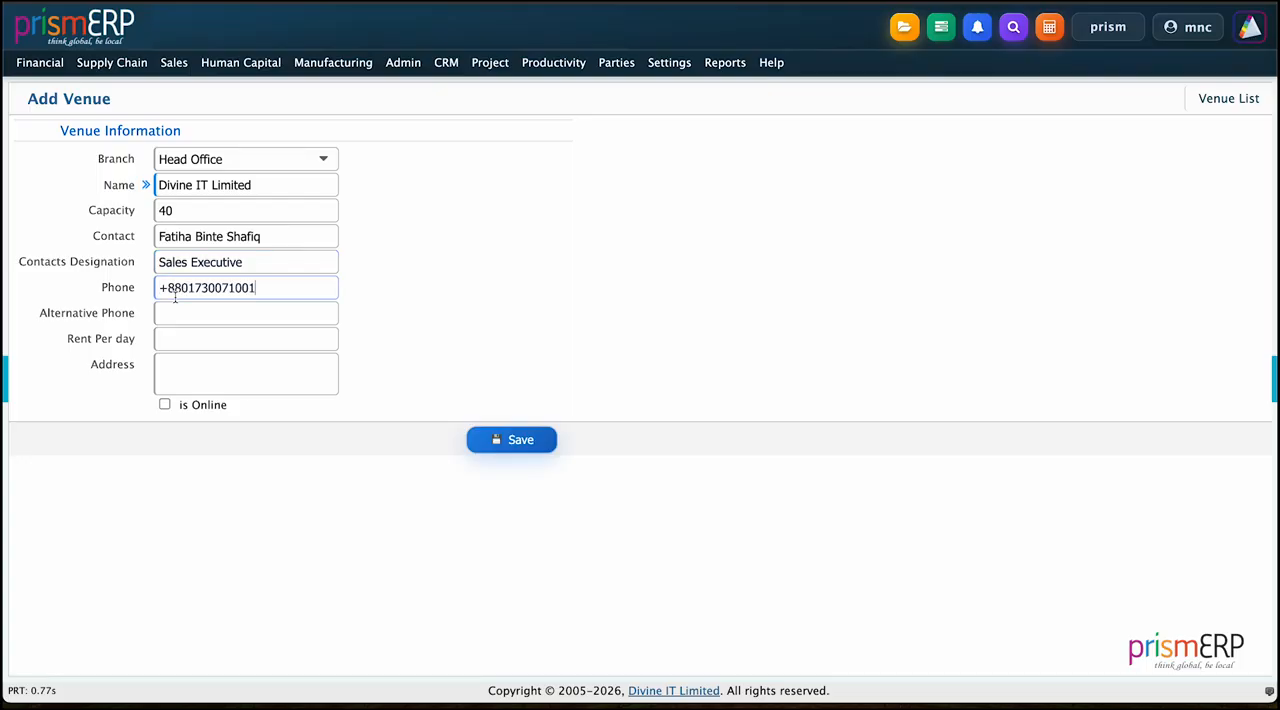
key("BackSpace")
key("BackSpace")
type("32")
left_click(181, 315)
key("ctrl+v")
key("BackSpace")
key("BackSpace")
type("23")
Step: Set the venue's rent per day to 10000, fill in its postal address and save the record
left_click(179, 342)
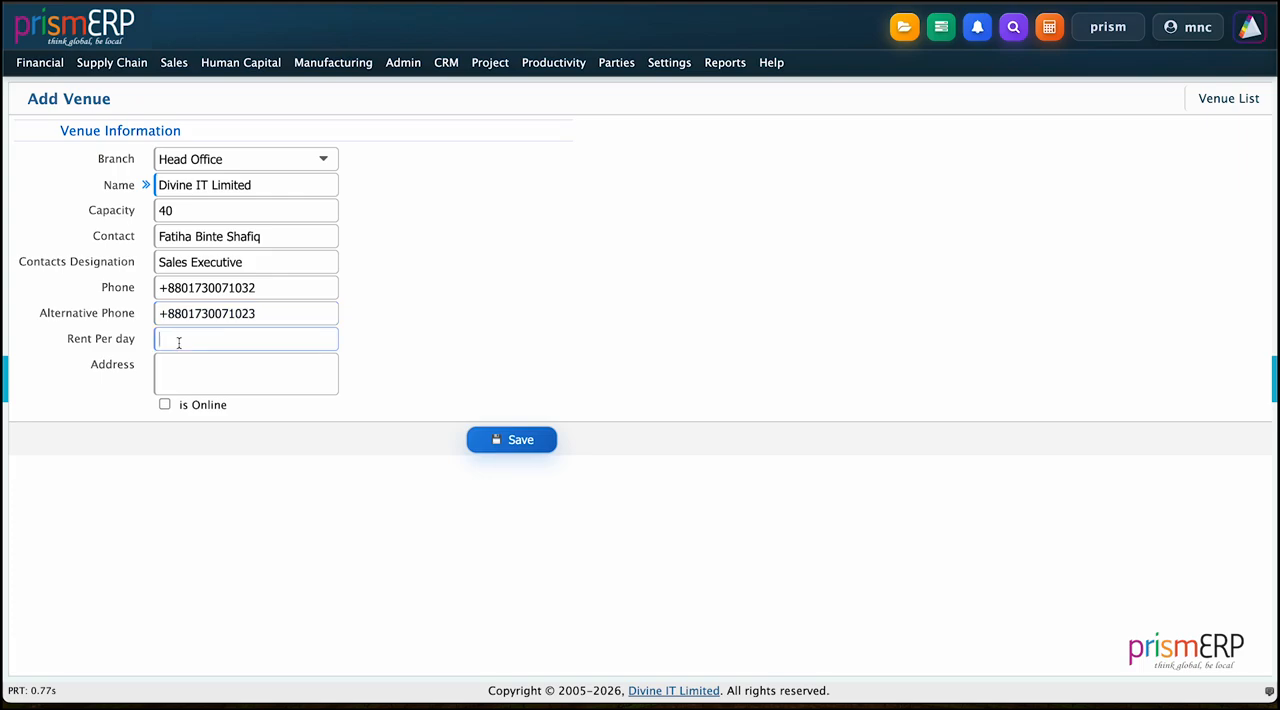
type("10000")
left_click(201, 371)
left_click(361, 337)
left_click(505, 440)
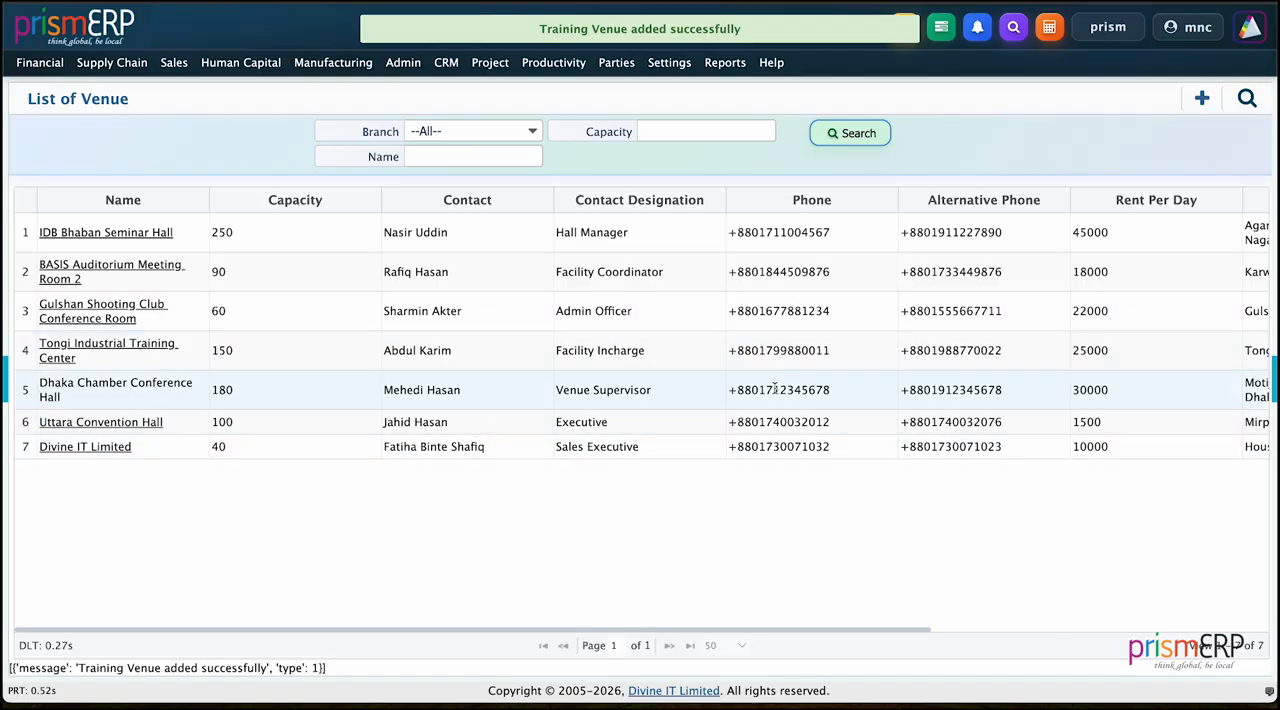
scroll(633, 390, "right", 3)
scroll(640, 395, "right", 4)
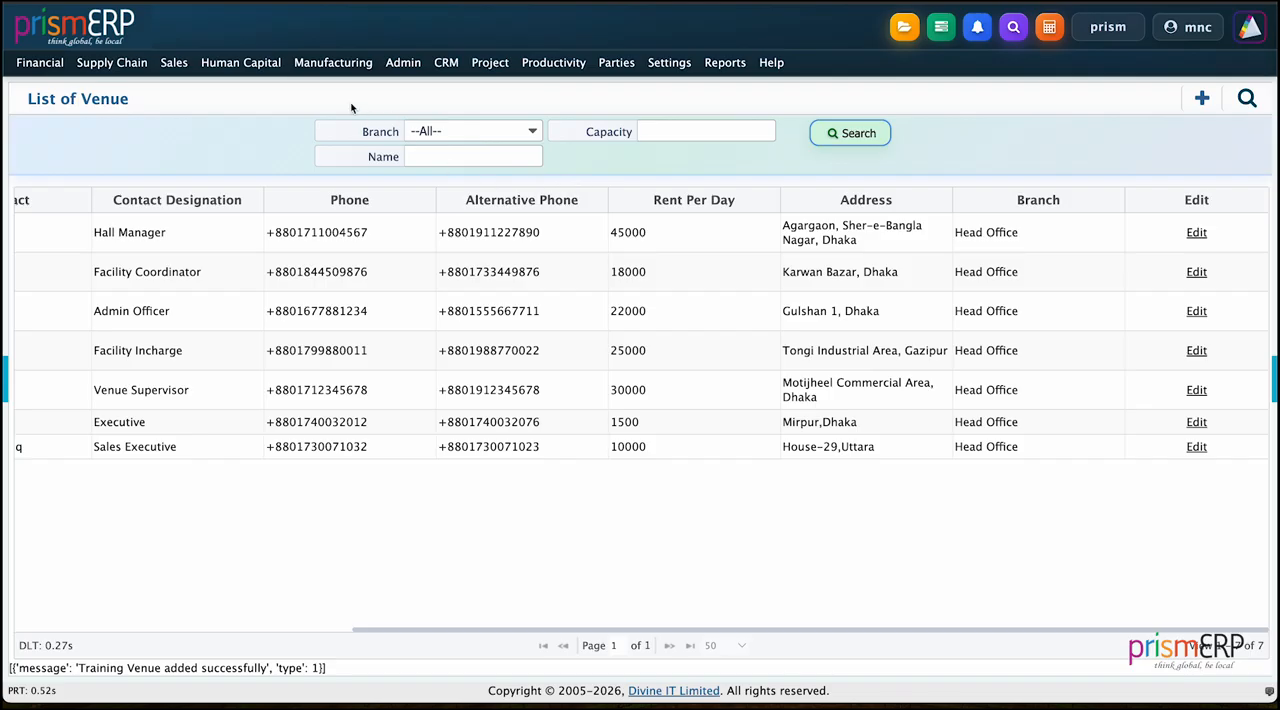
Step: Start a new trainer record with branch Head Office and trainer type Internal
left_click(241, 62)
mouse_move(313, 474)
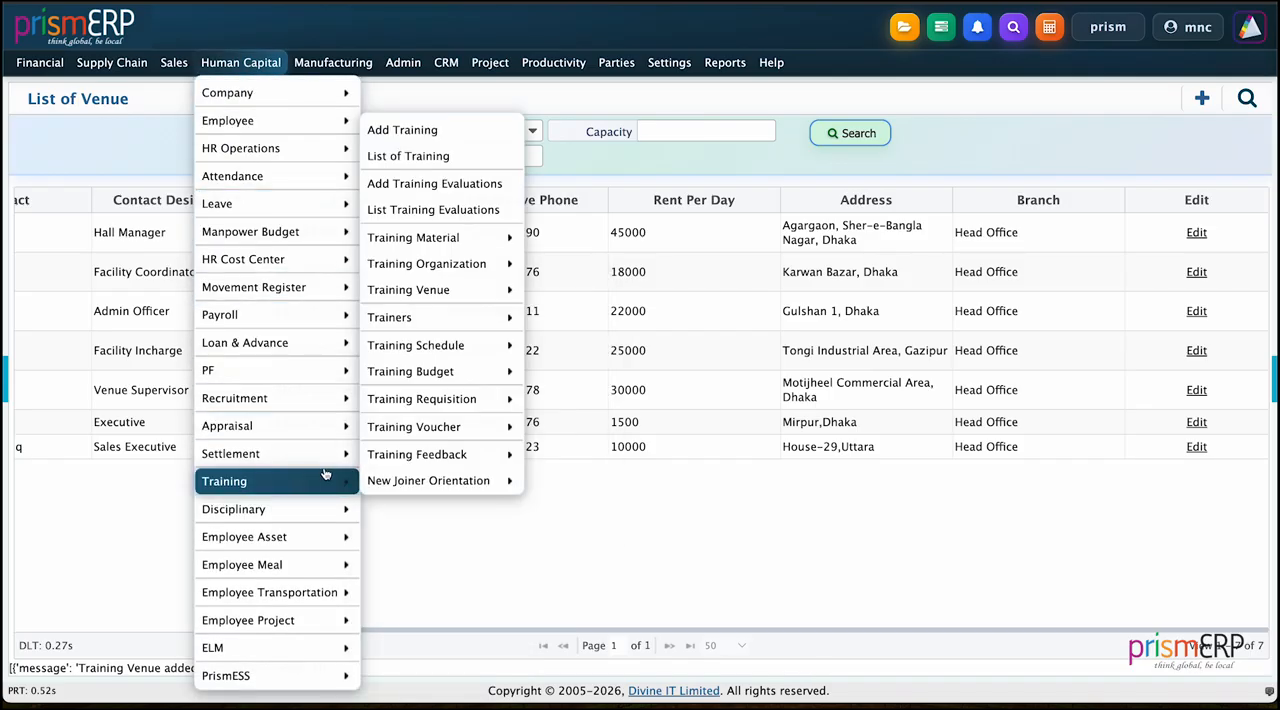
mouse_move(400, 317)
left_click(541, 323)
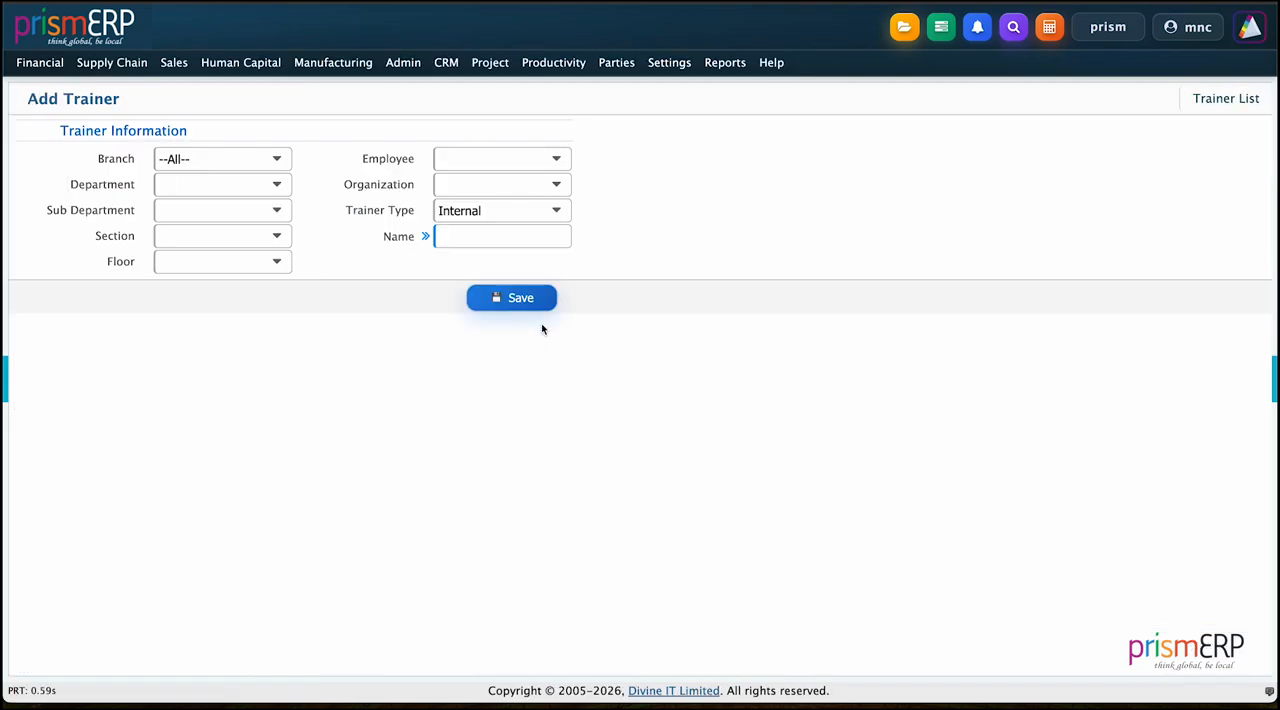
left_click(181, 158)
left_click(186, 251)
left_click(448, 212)
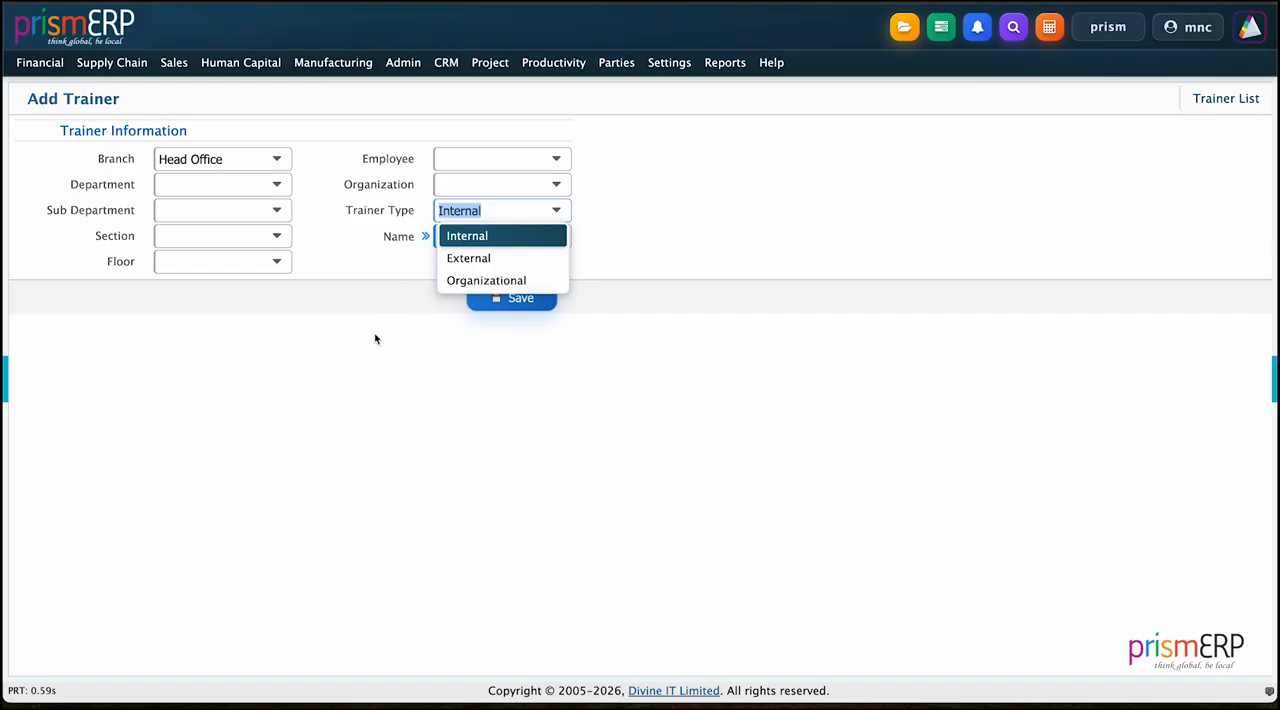
key("Tab")
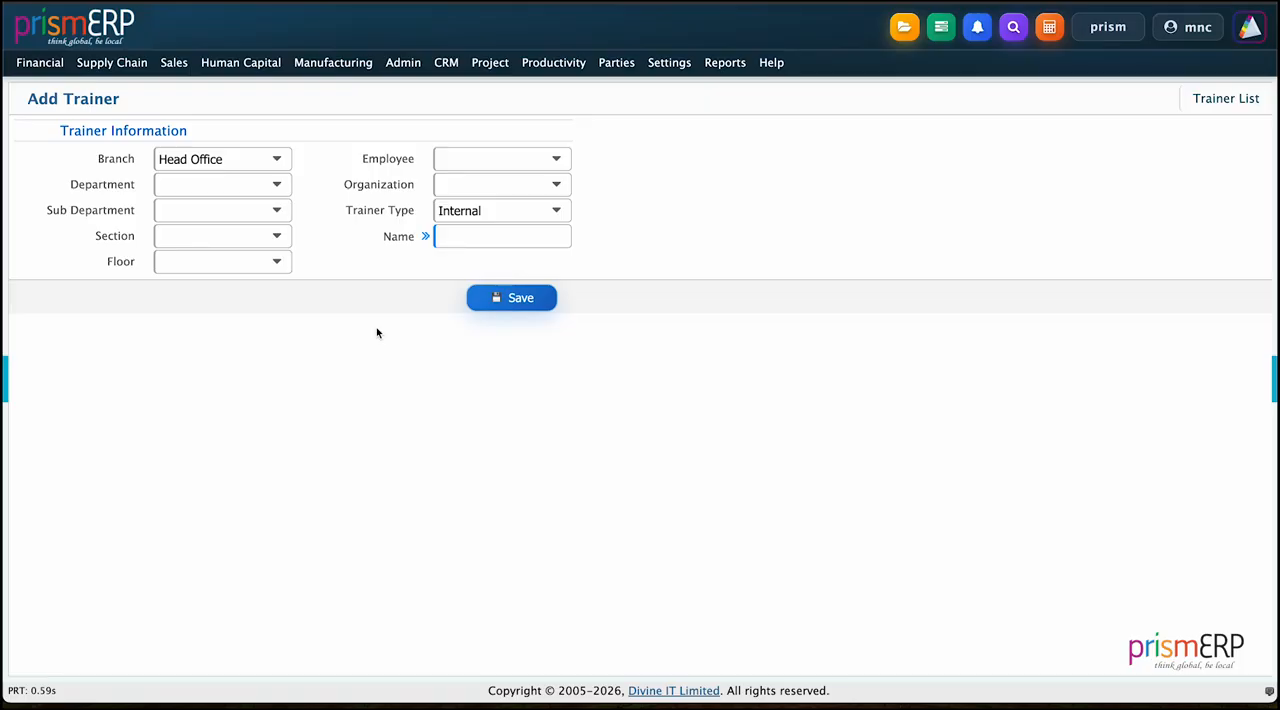
Step: Leave the trainer's employee field empty and enter the trainer's full name
left_click(480, 157)
left_click(337, 351)
left_click(482, 246)
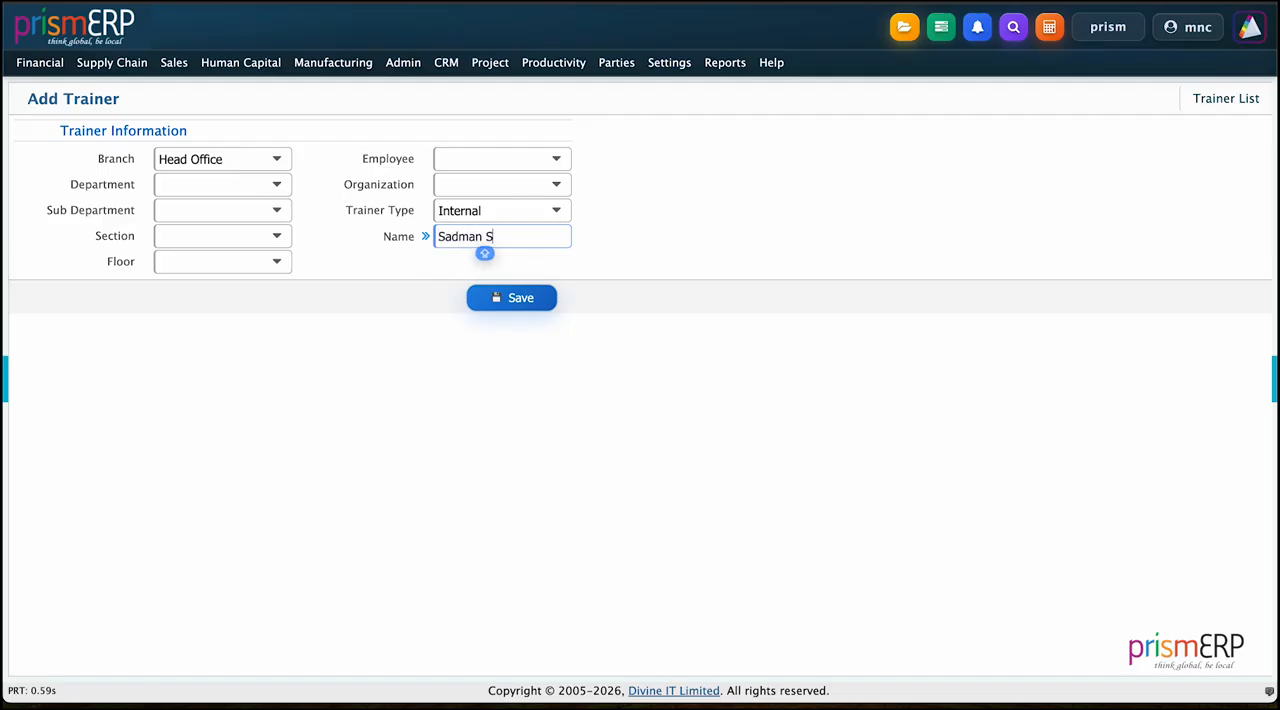
Step: Assign the trainer to the PrismERP Academy organization and save the record
left_click(493, 186)
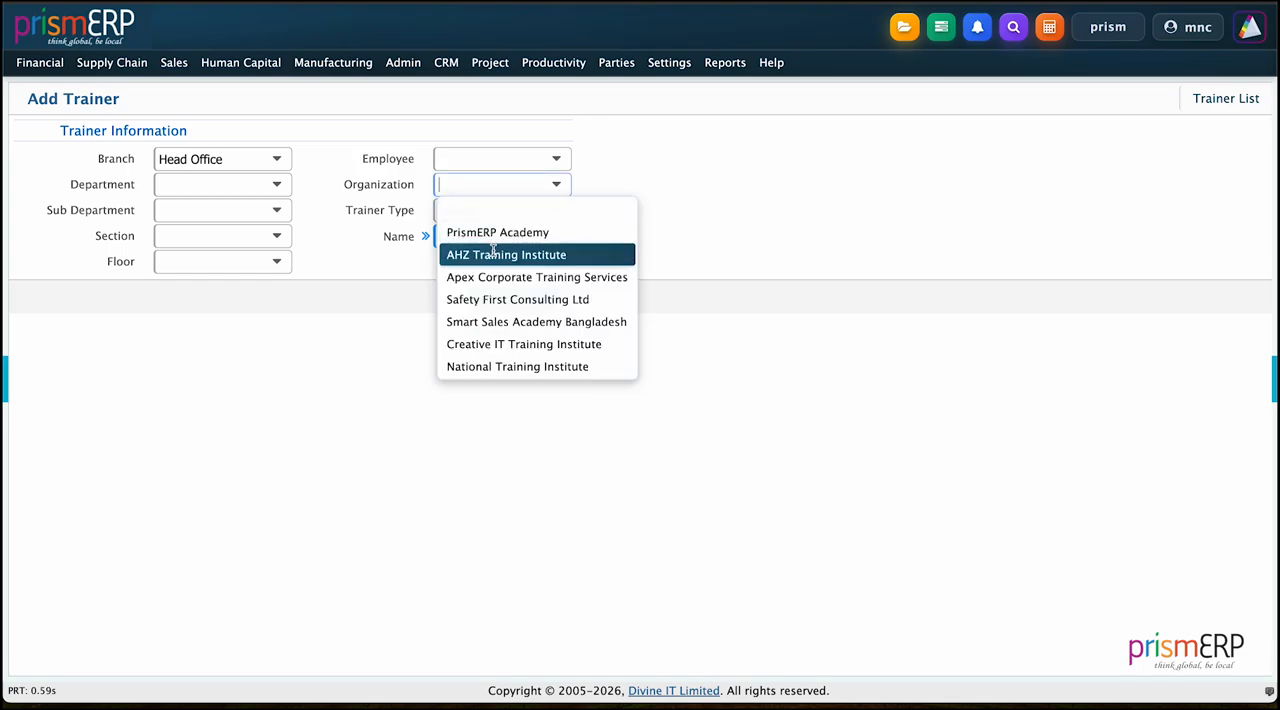
left_click(496, 255)
left_click(512, 189)
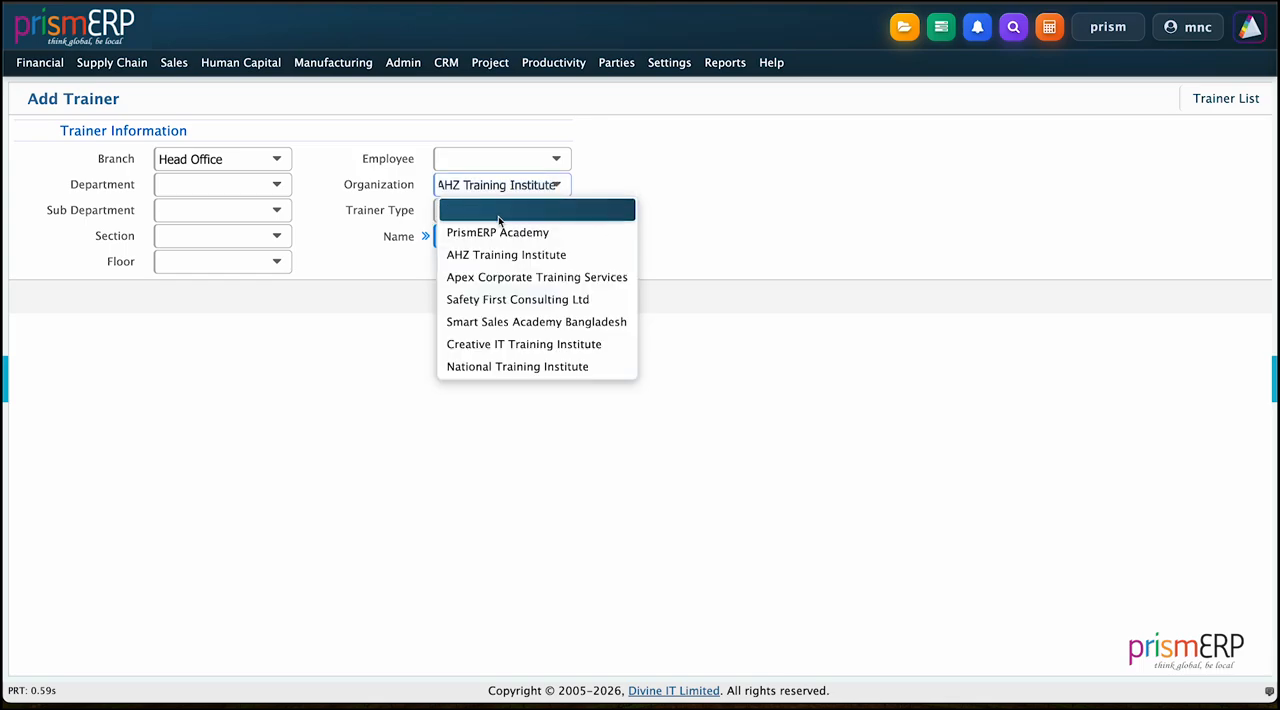
left_click(497, 228)
left_click(522, 305)
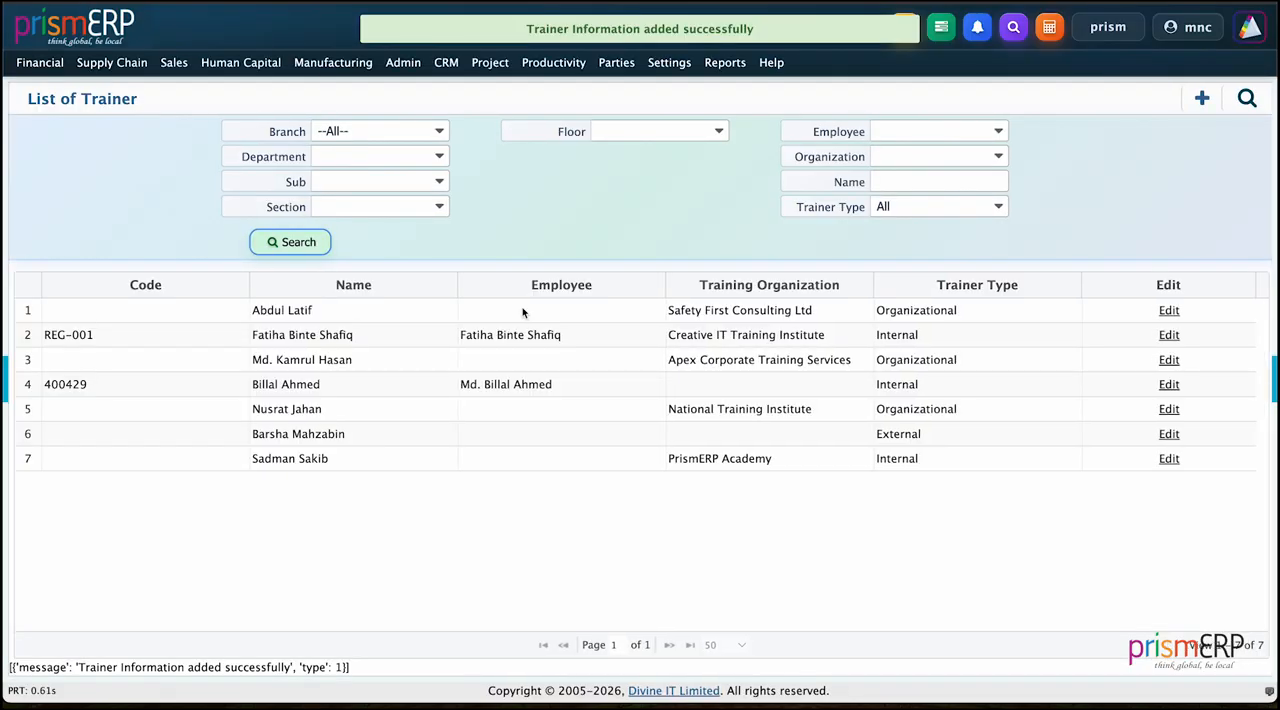
Step: Start a new training record for the Head Office branch
left_click(240, 62)
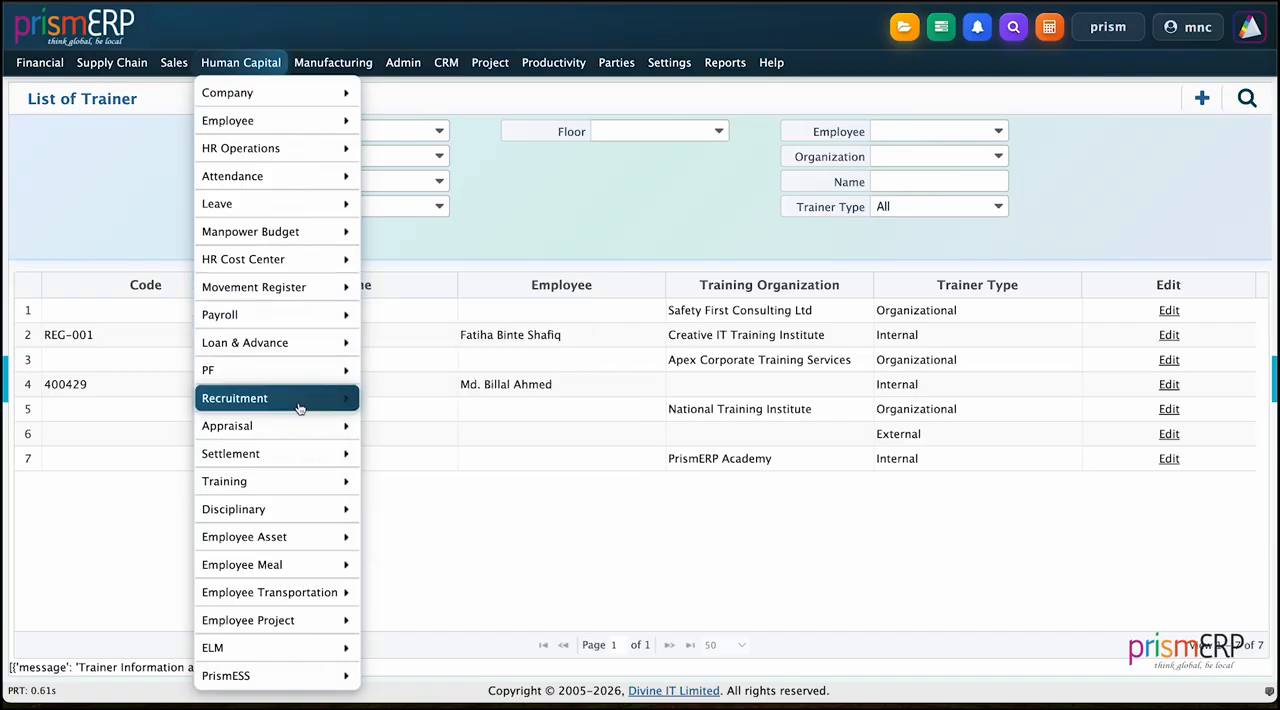
mouse_move(308, 484)
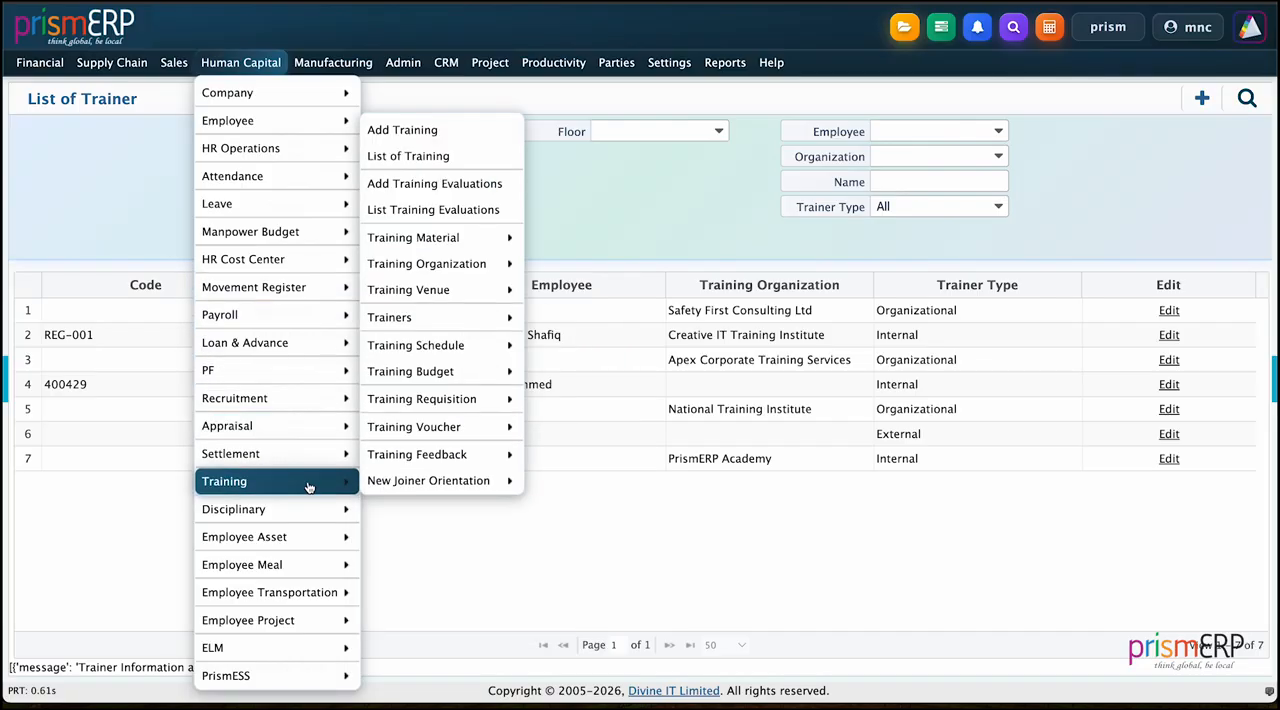
left_click(429, 142)
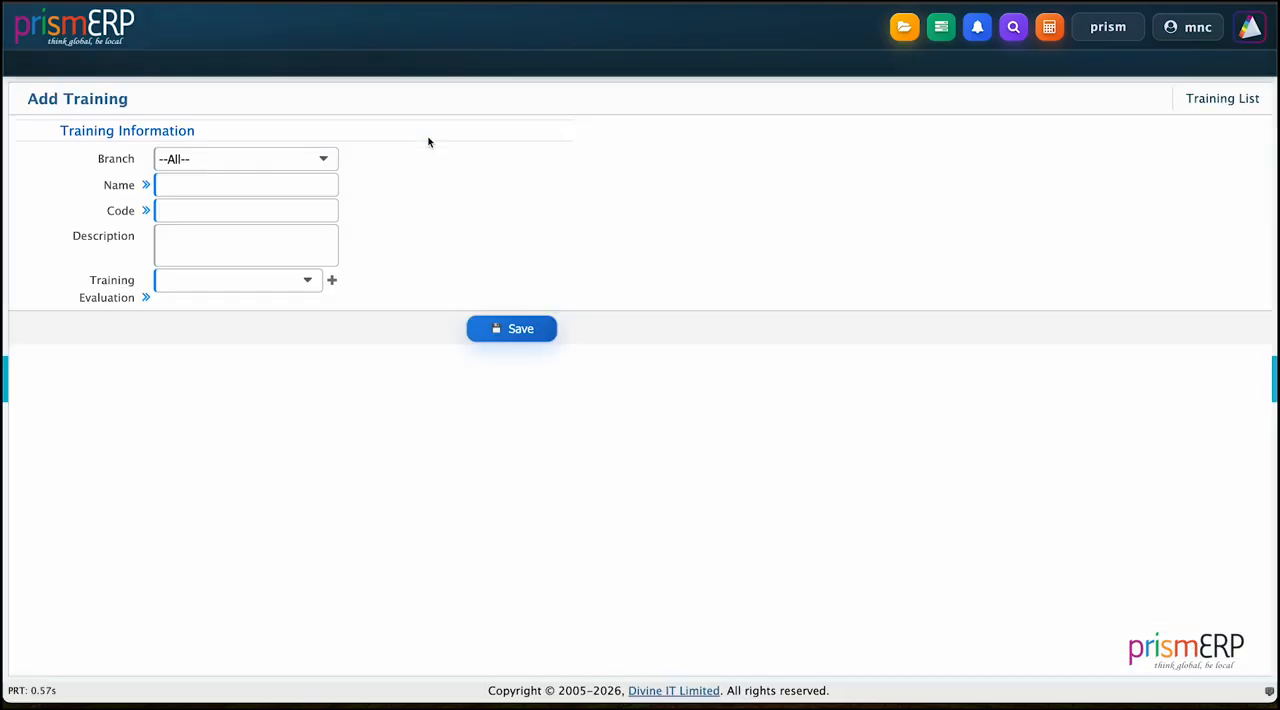
left_click(220, 161)
left_click(199, 251)
Step: Name the training PrismERP Skill Matrix Training and set its code to TRN107
left_click(199, 193)
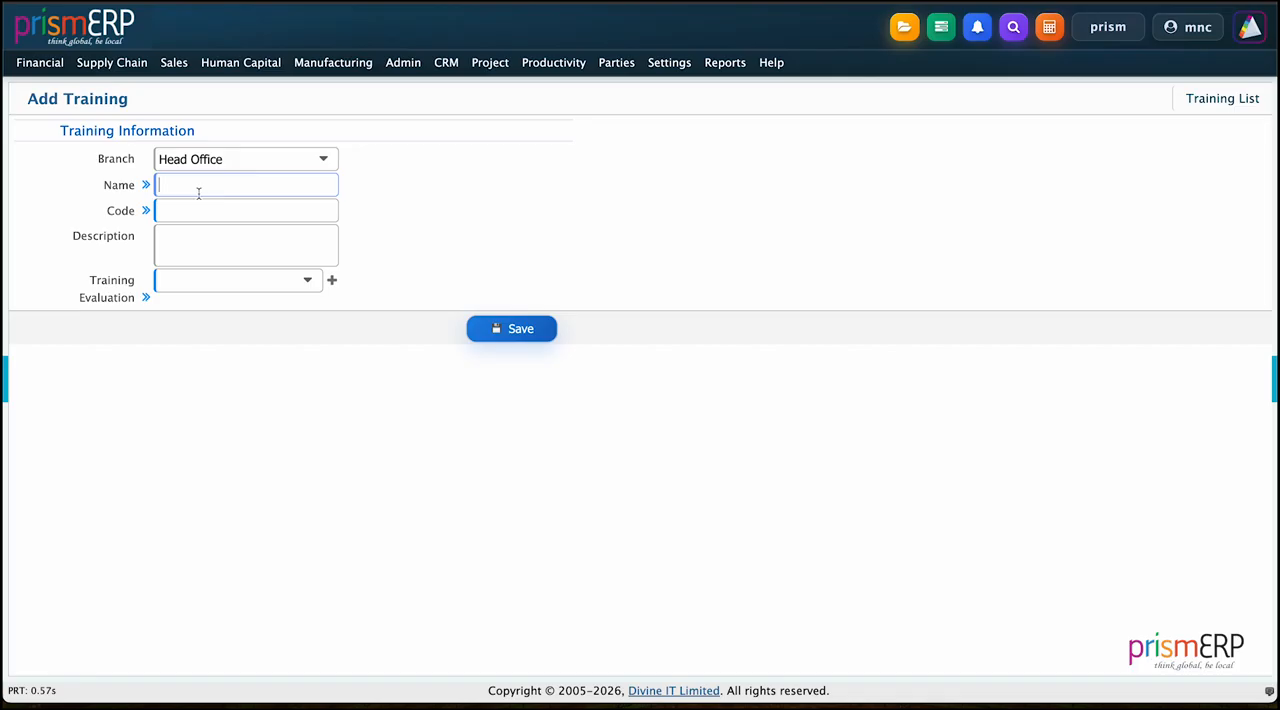
type("PrismERP Skill Matriu")
key("BackSpace")
type("x Training")
left_click(185, 213)
type("TRN10")
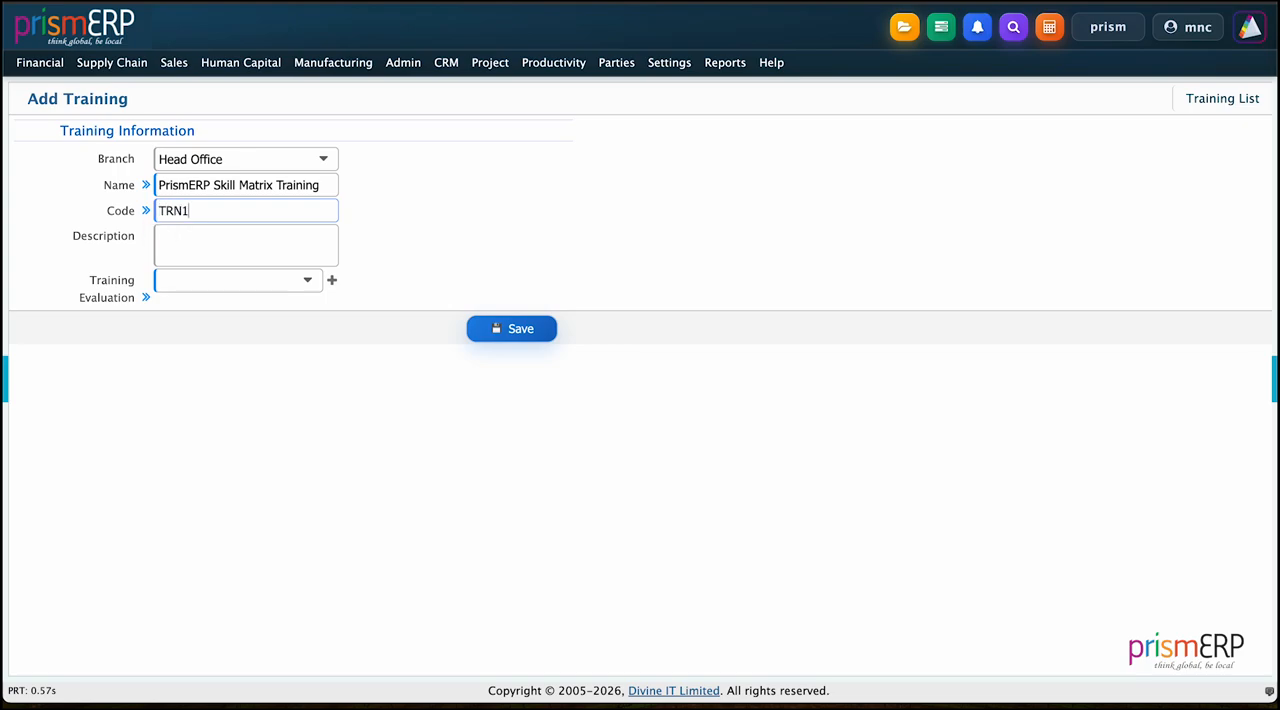
type("7")
Step: Enter the training description "Training on PrismERP Skill Matrix & Evaluation"
left_click(180, 257)
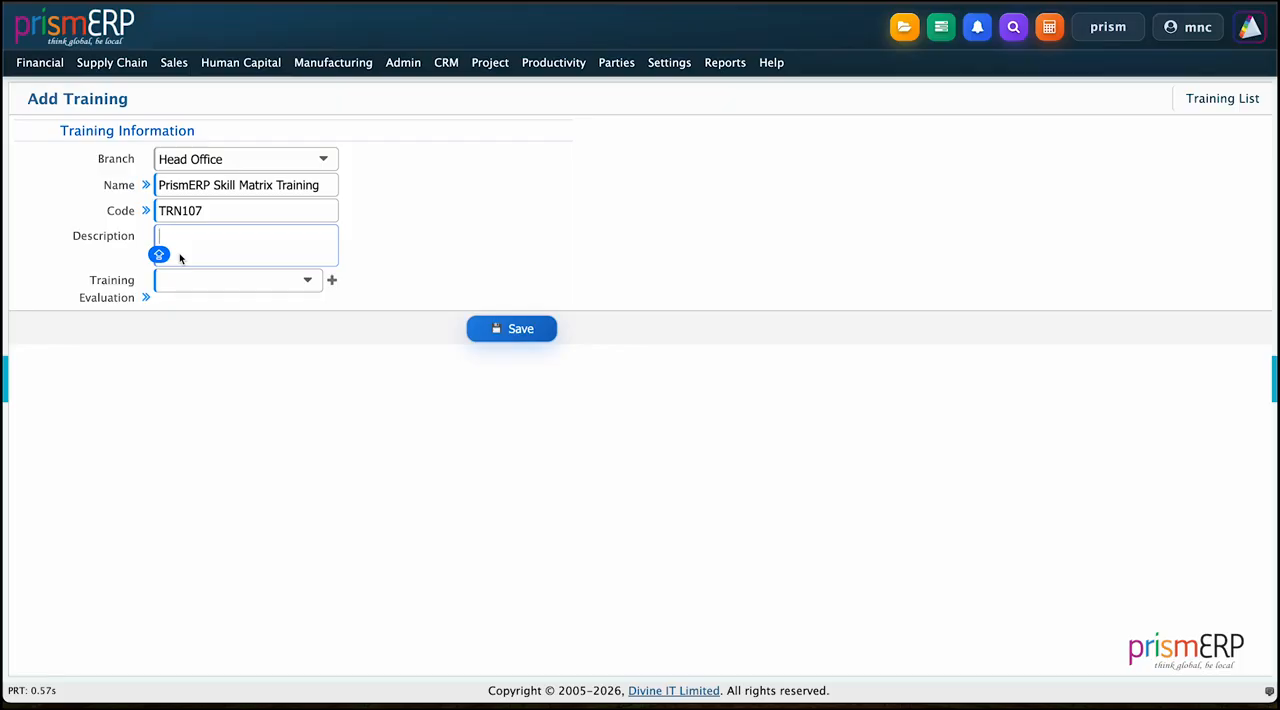
type("Training on ")
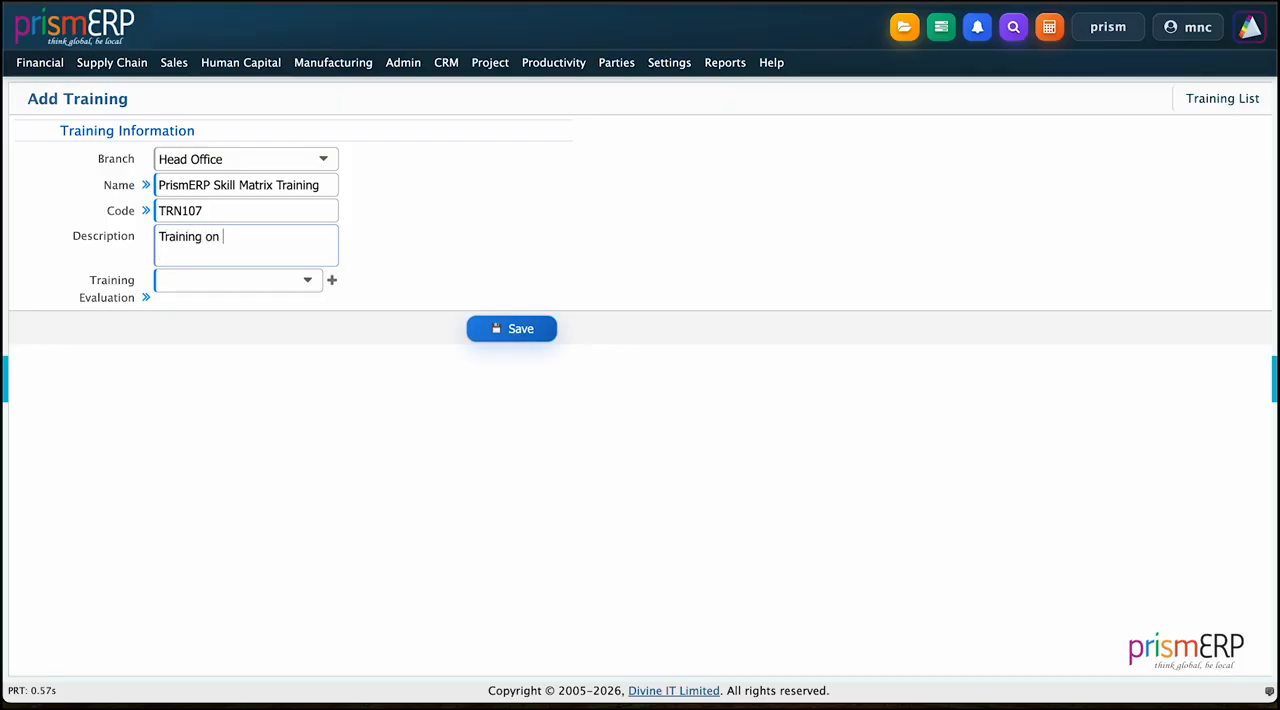
type("PrismERP Skill May")
type("t")
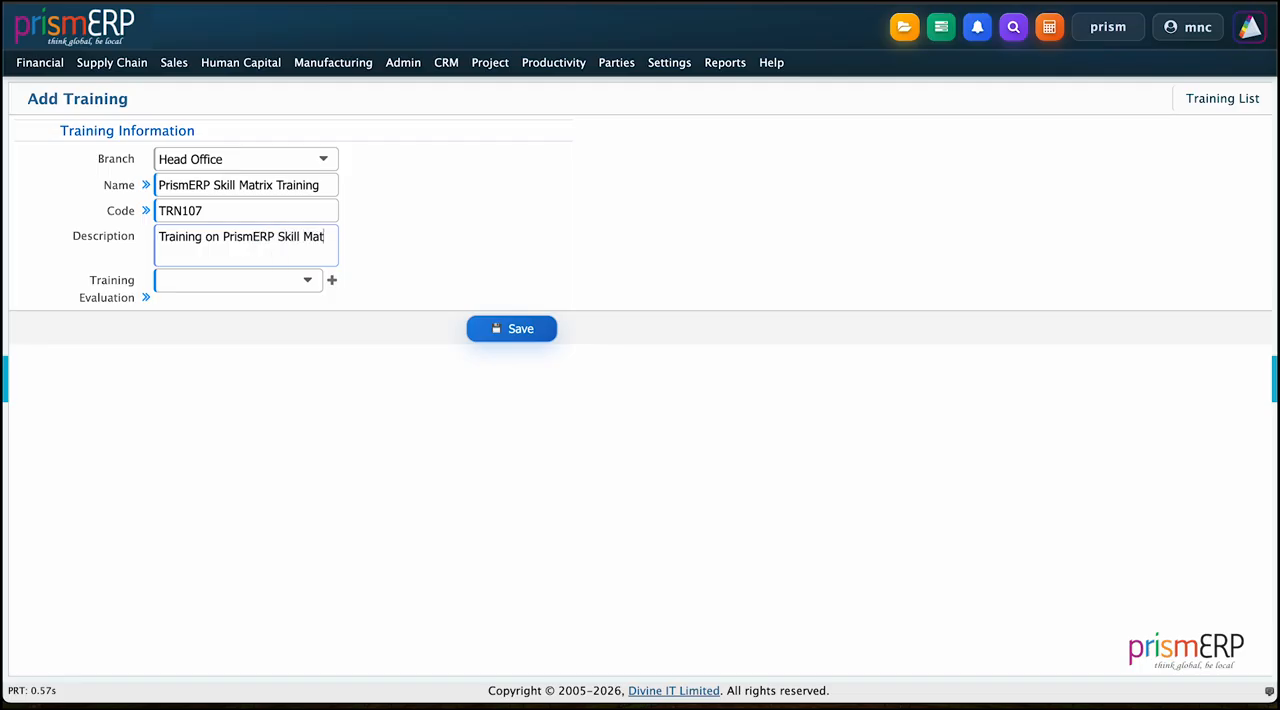
type("rix & Evaluation")
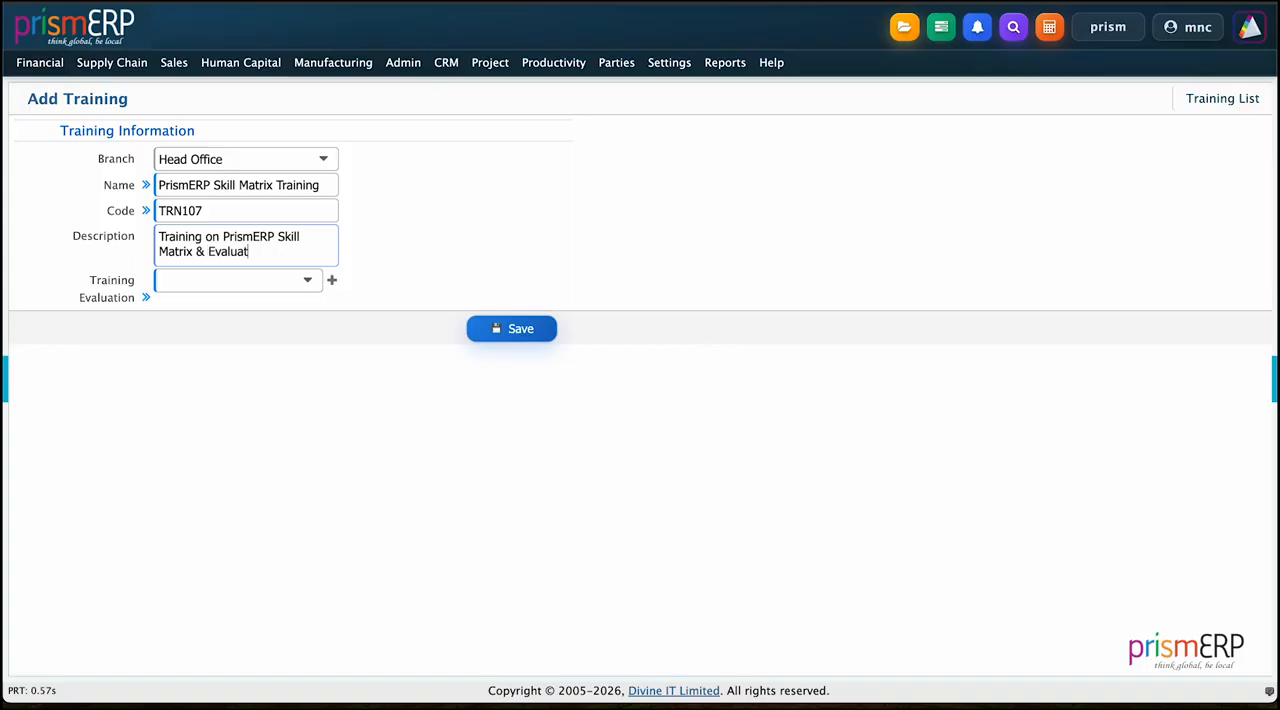
Step: Link the training to PrismERP Skill Matrix Evaluation and save the record
left_click(170, 280)
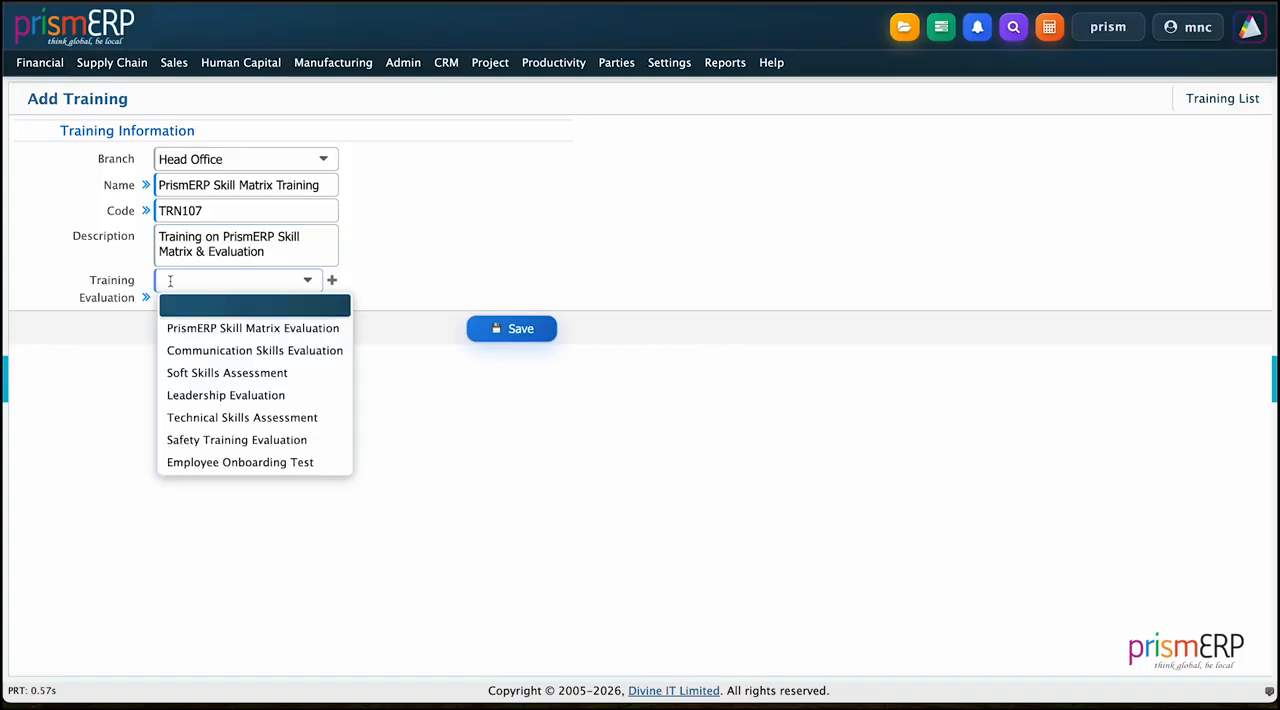
left_click(180, 327)
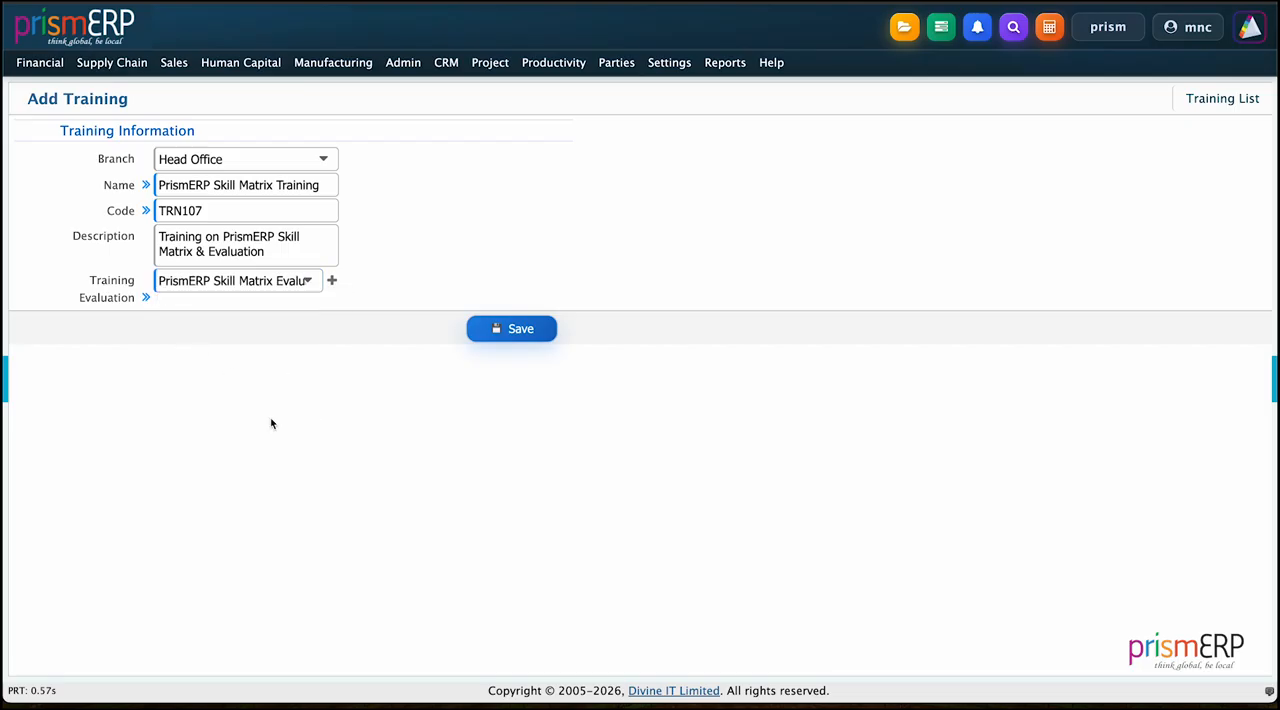
left_click(499, 333)
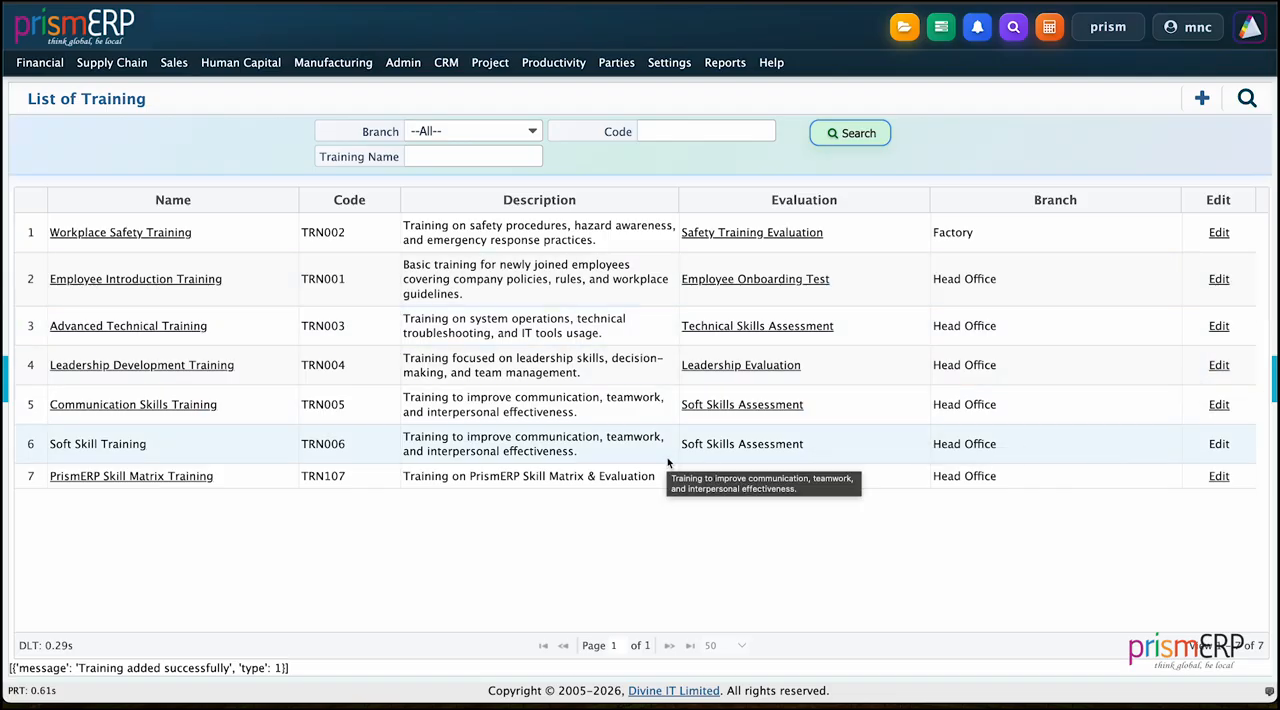
Step: Start a new training schedule for the Head Office branch and PrismERP Skill Matrix Training
left_click(240, 62)
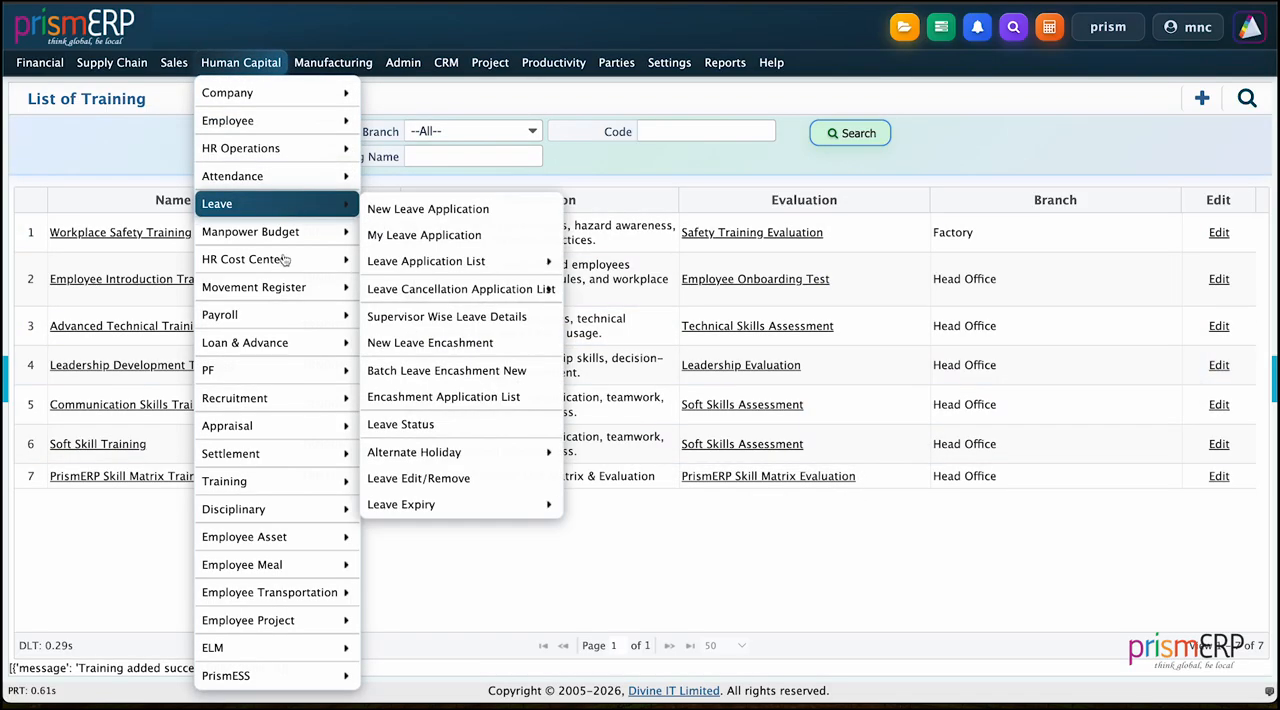
mouse_move(290, 481)
mouse_move(445, 346)
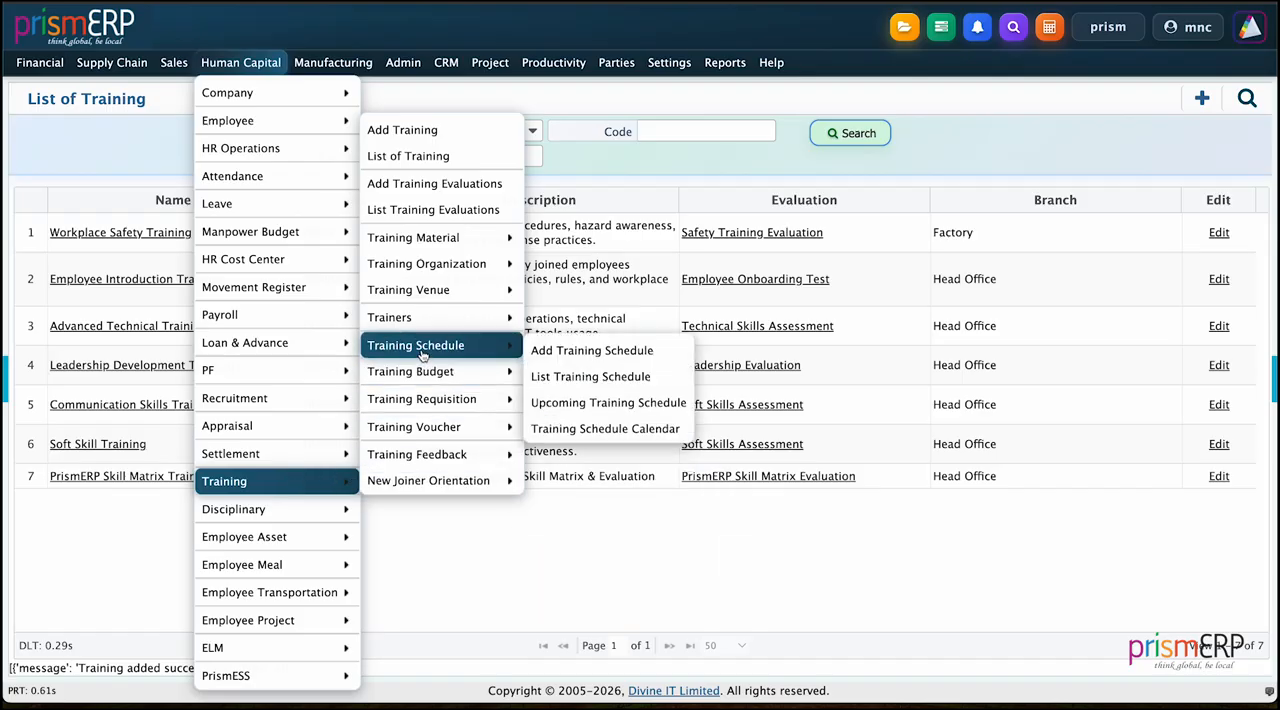
left_click(556, 345)
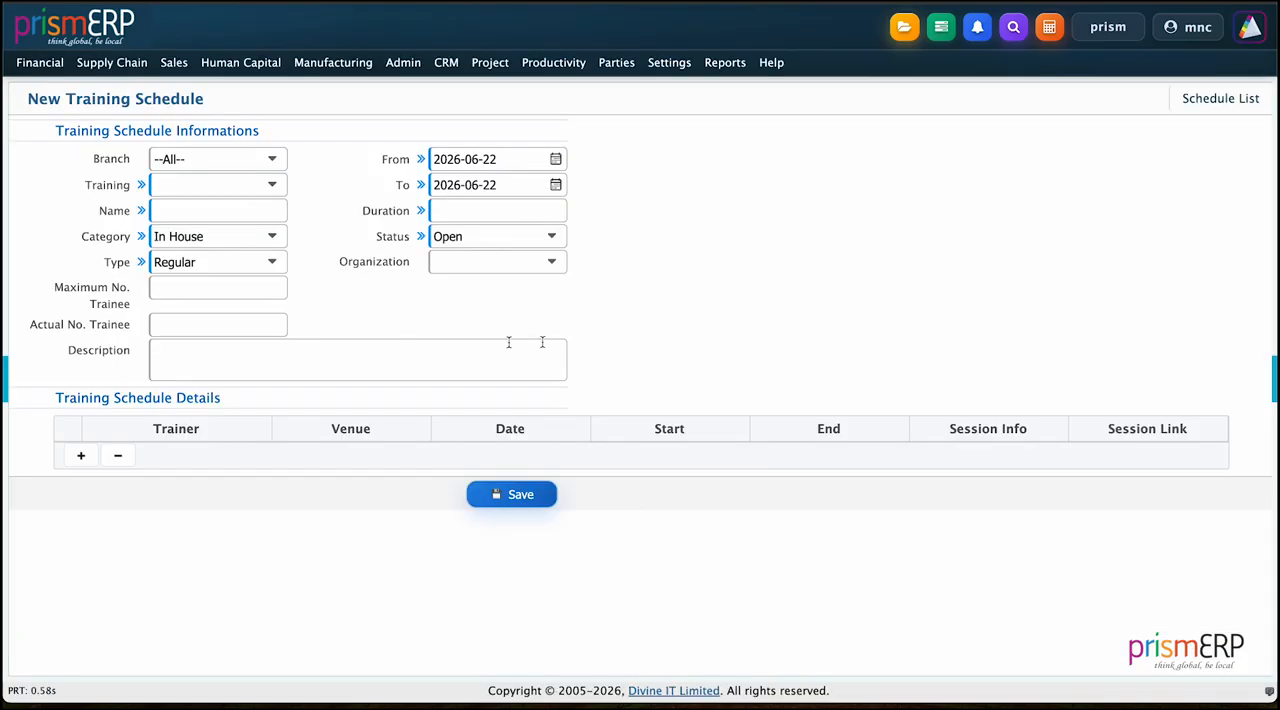
left_click(231, 159)
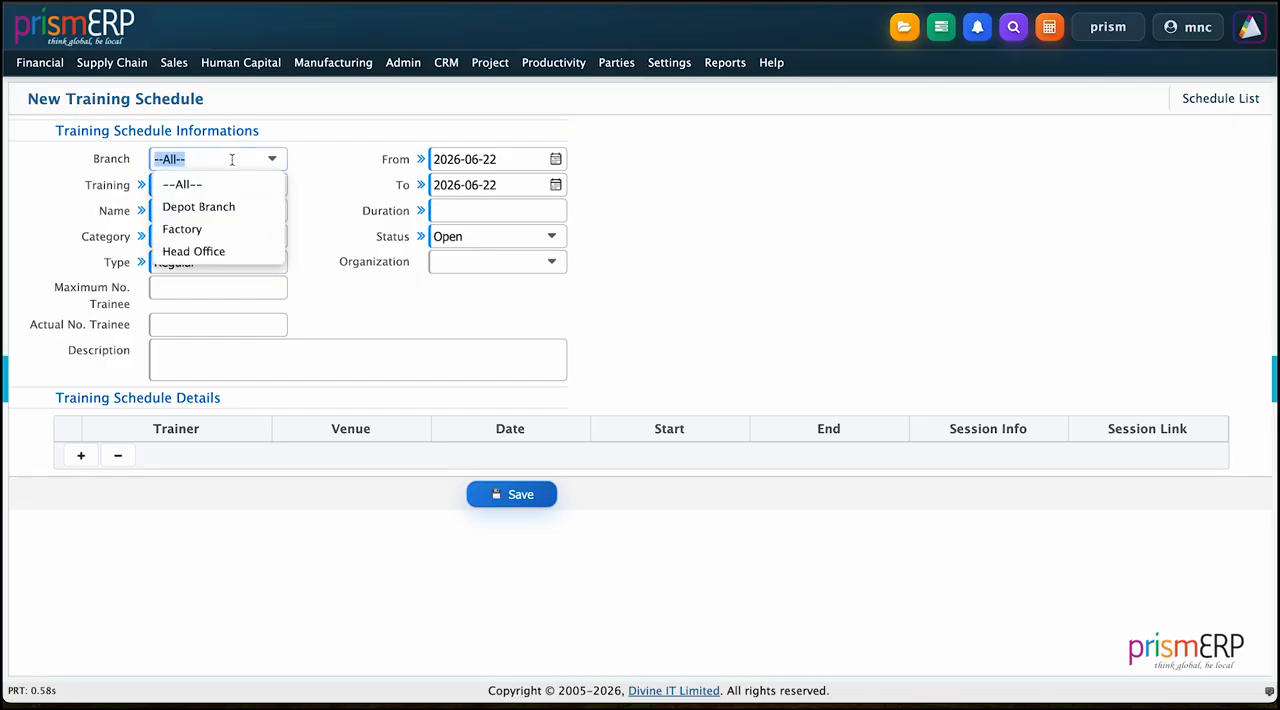
left_click(200, 251)
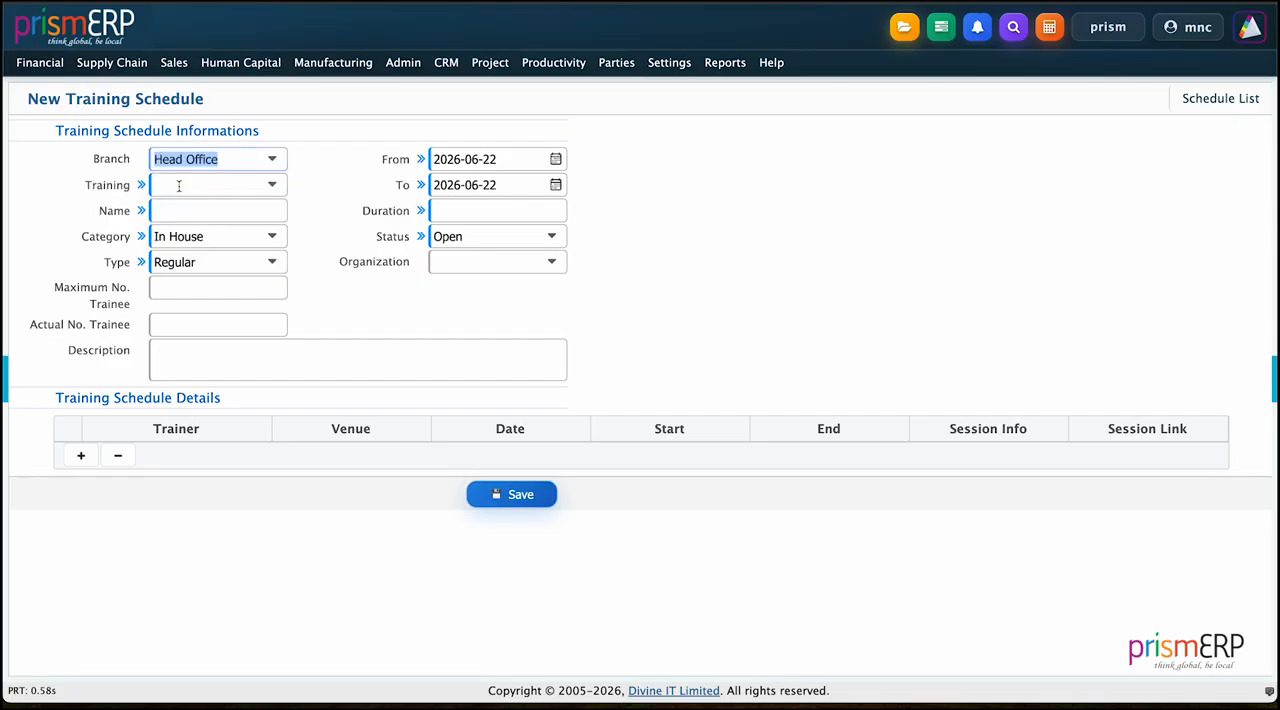
left_click(178, 186)
left_click(179, 233)
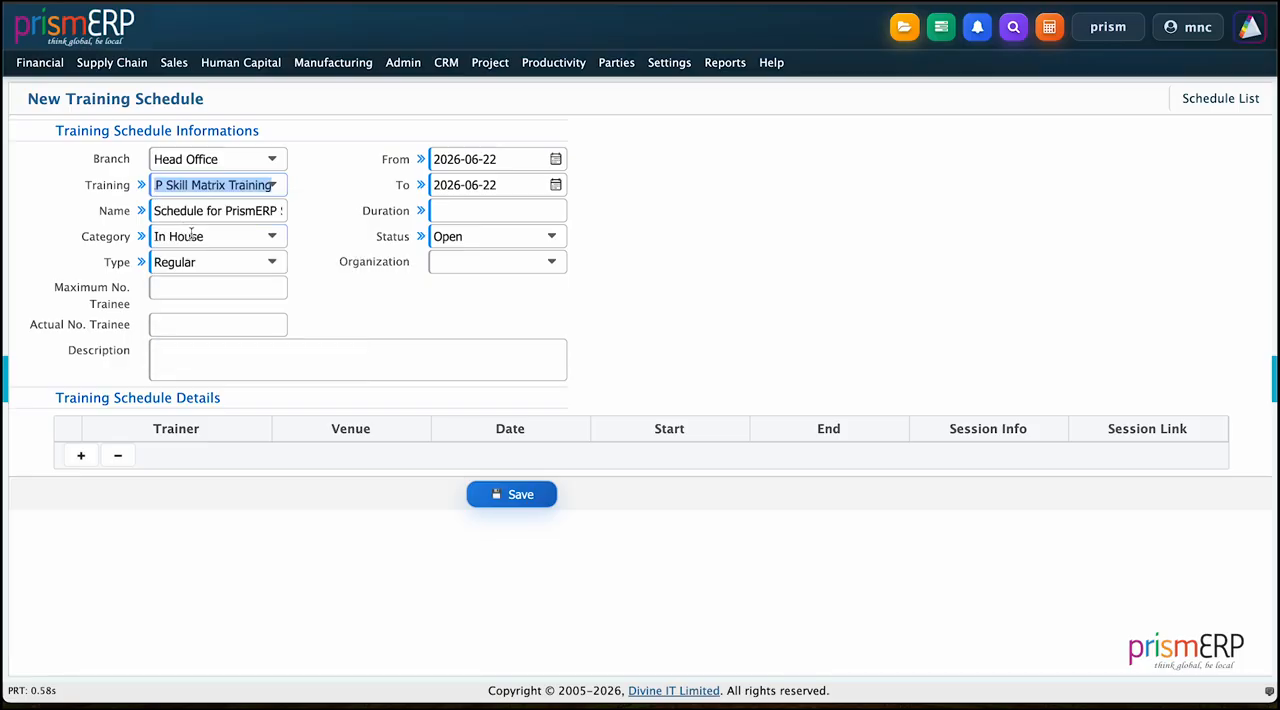
Step: Set the training schedule's category to Outbound and its type to Regular
left_click(191, 234)
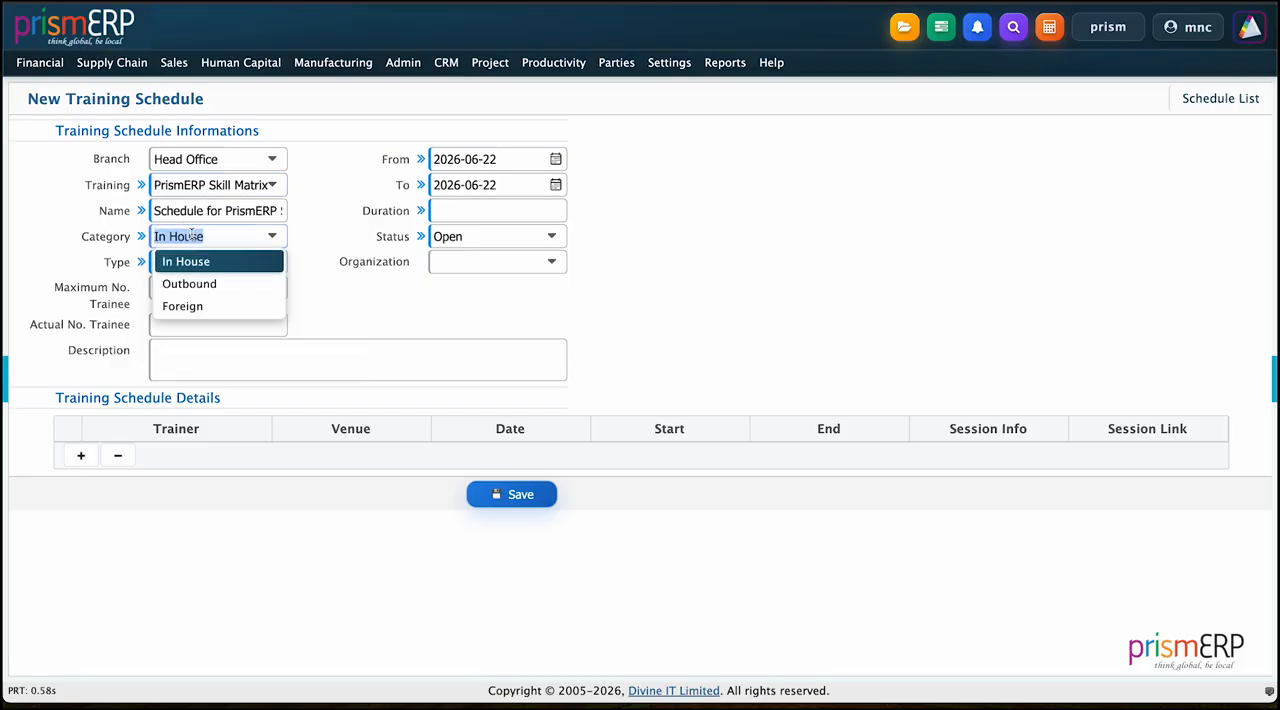
left_click(189, 283)
left_click(211, 262)
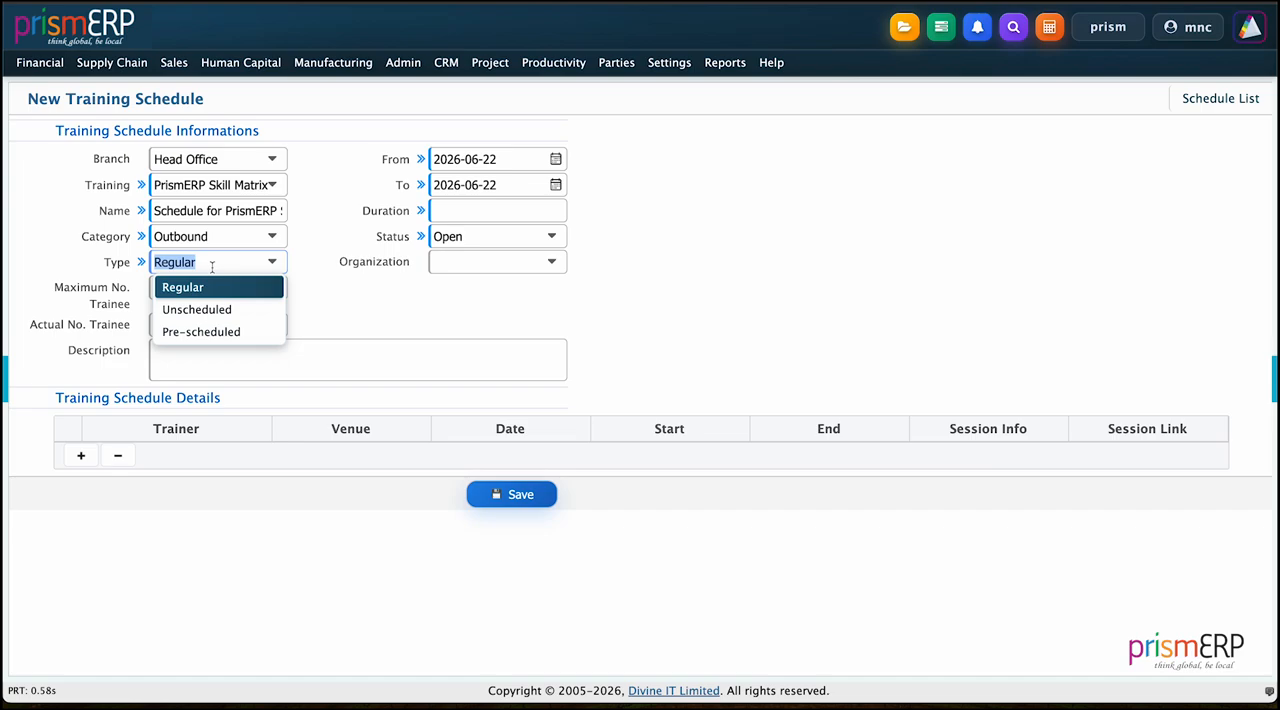
left_click(209, 288)
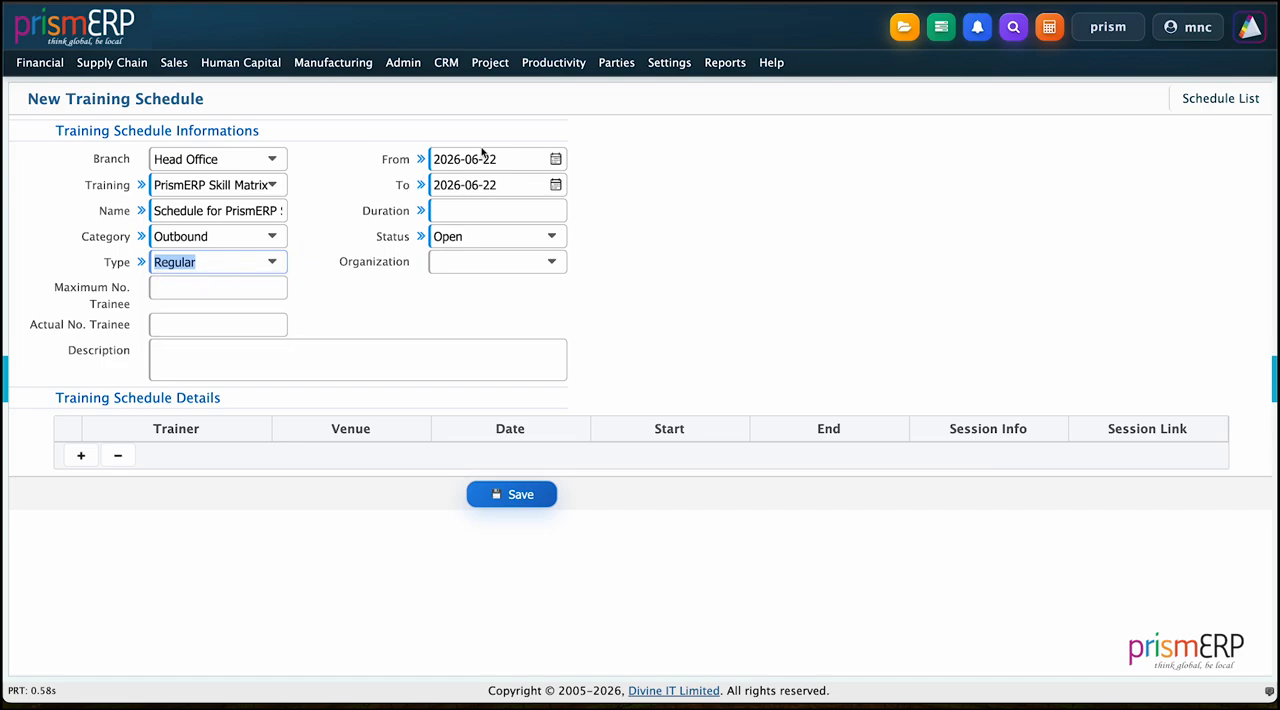
Step: Set the schedule's dates from 2026-06-22 to 2026-06-24
left_click(555, 159)
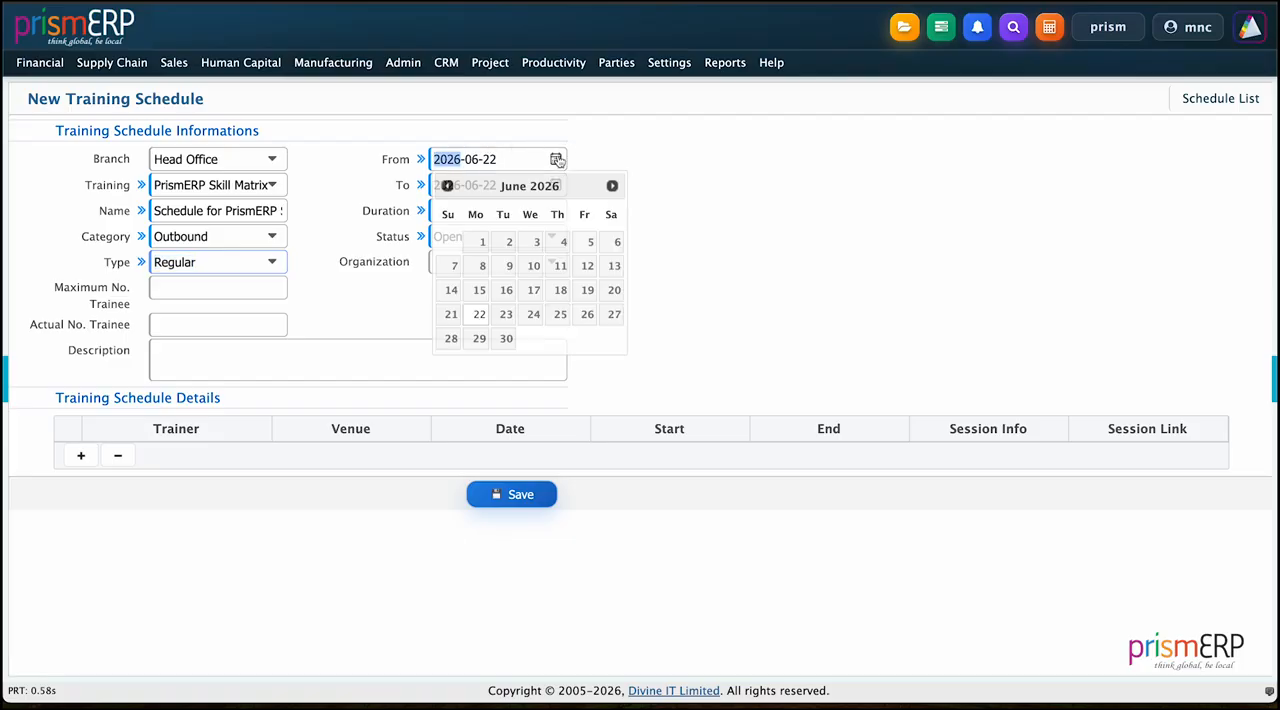
left_click(479, 314)
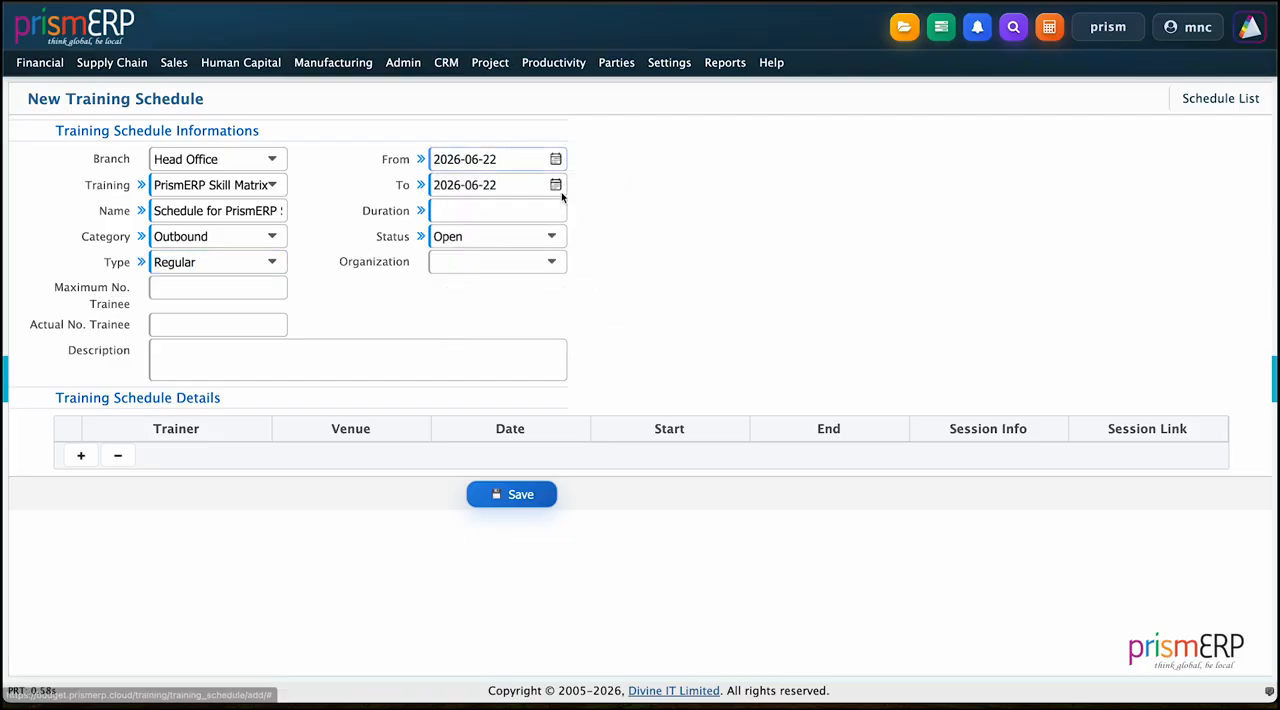
left_click(556, 185)
left_click(532, 341)
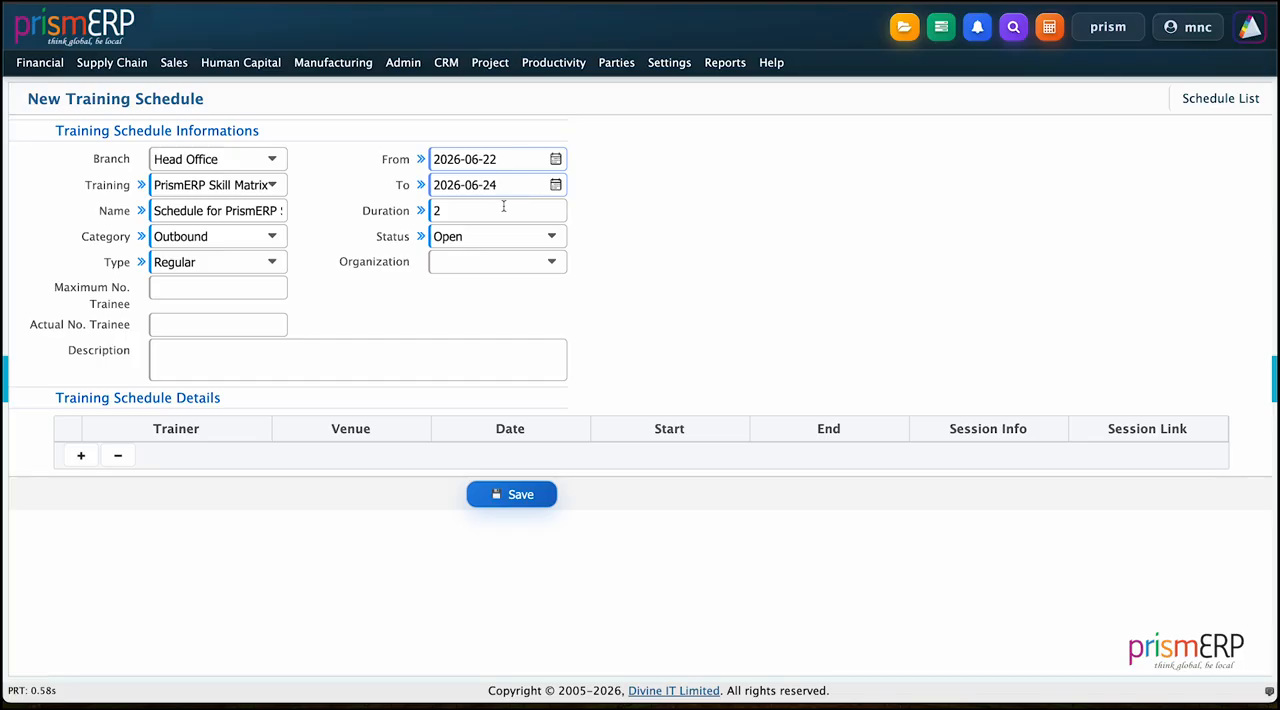
Step: Keep the schedule's status as Open and choose PrismERP Academy as its organization
left_click(495, 239)
left_click(642, 253)
left_click(487, 263)
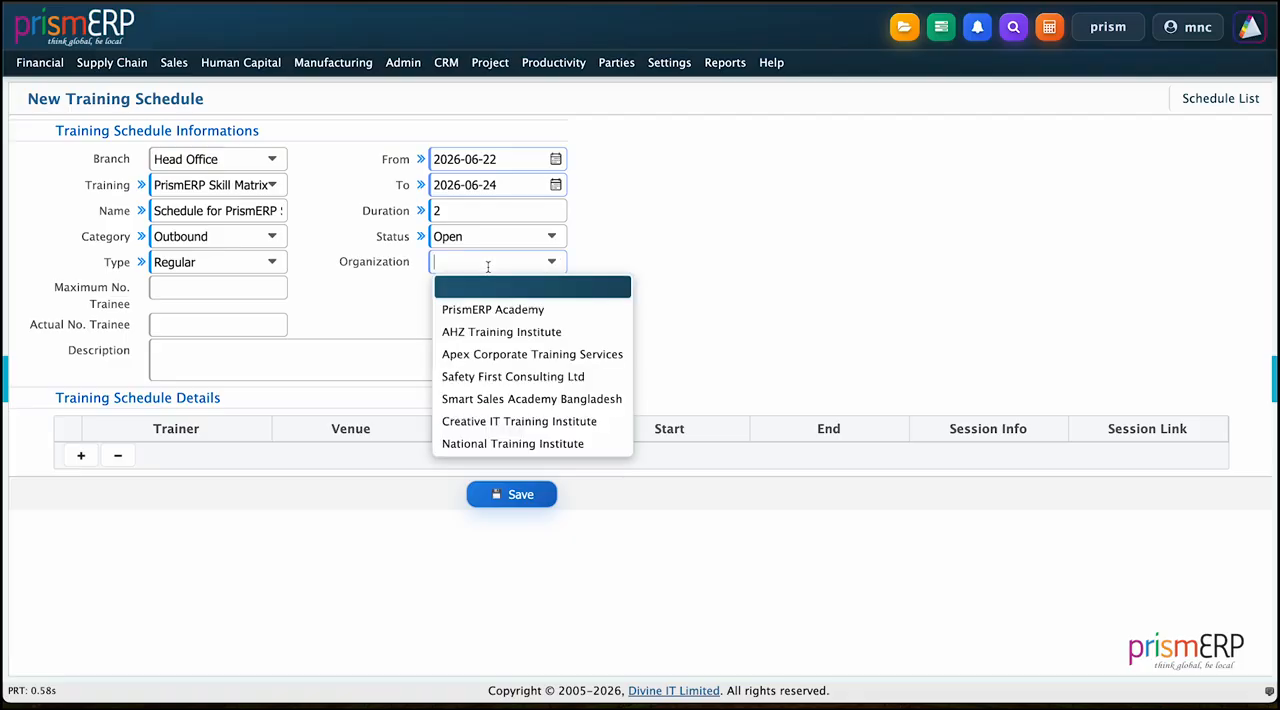
left_click(485, 309)
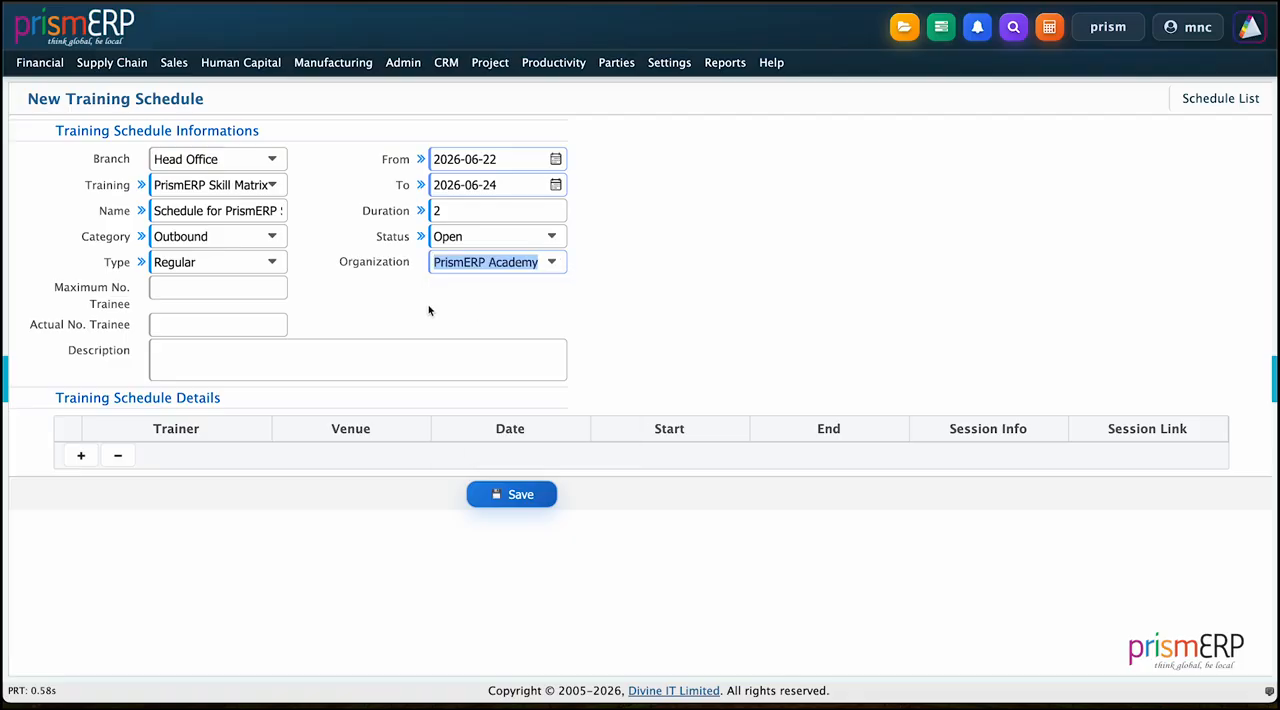
Step: Set both the maximum and the actual number of trainees to 10
left_click(231, 290)
type("3")
key("BackSpace")
type("10")
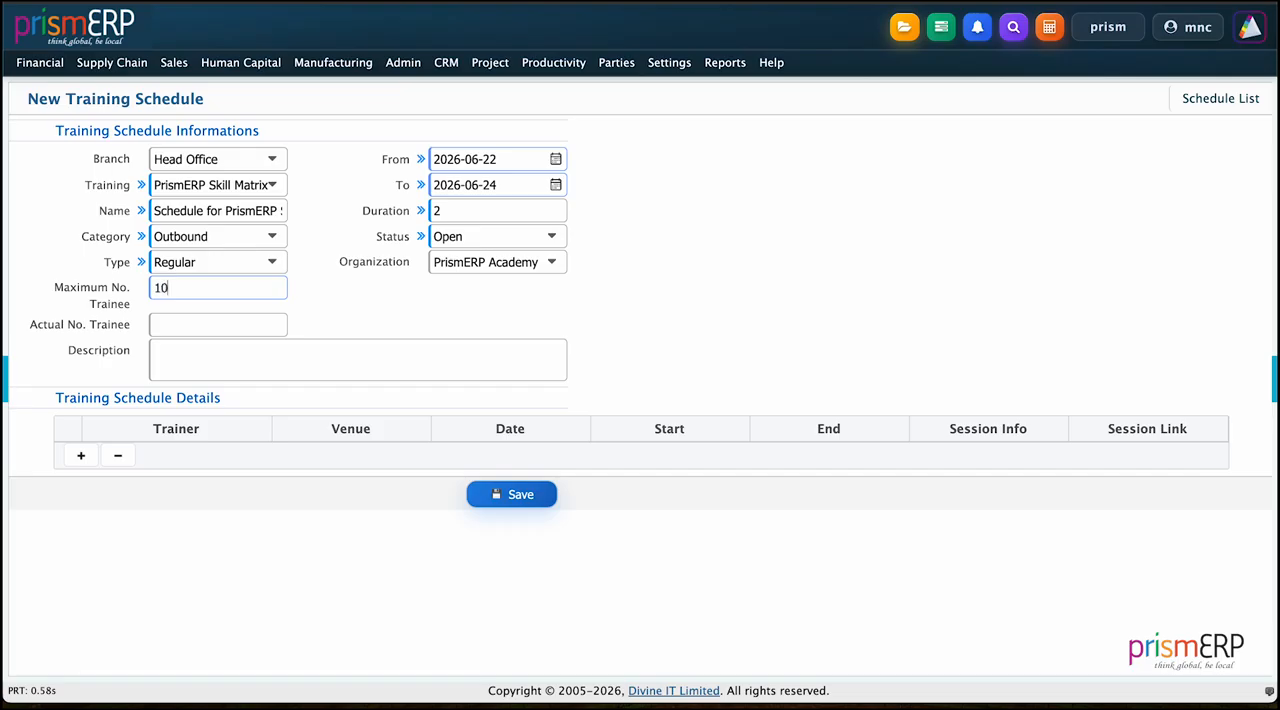
left_click(218, 316)
type("10")
left_click(213, 349)
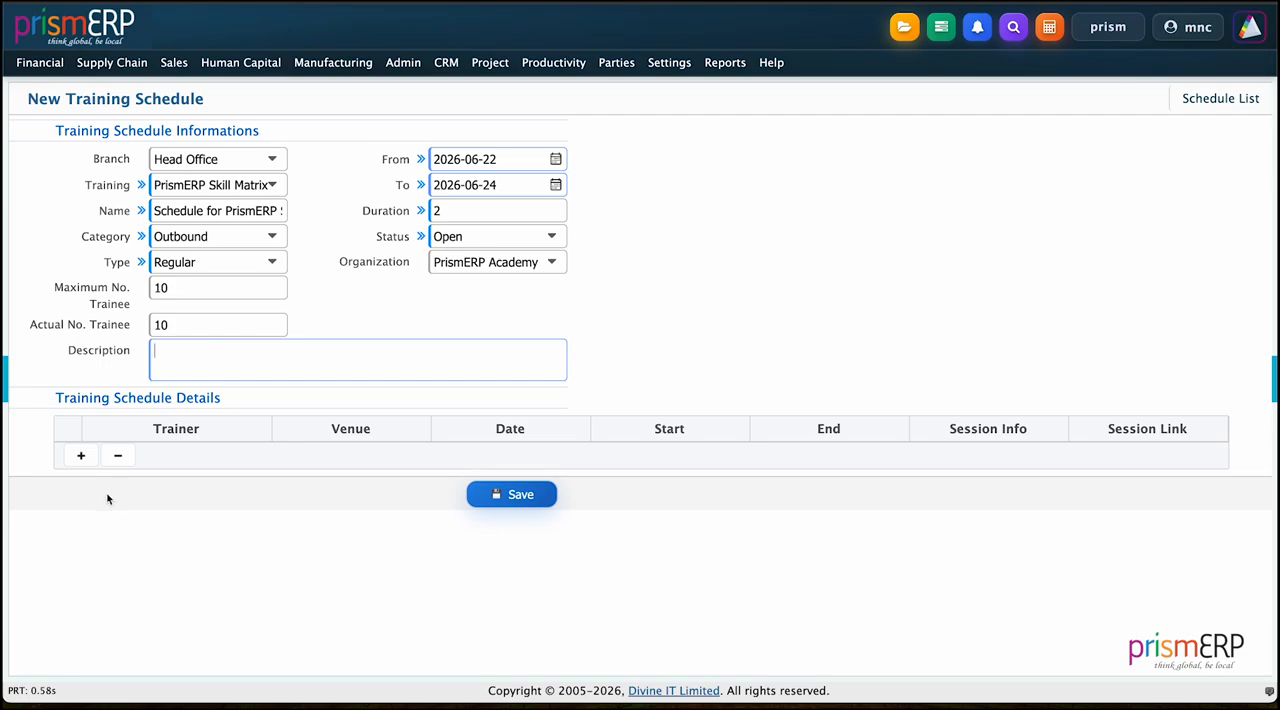
Step: Add a session to the schedule details with the first listed trainer, venue Divine IT Limited and date 2026-06-22
left_click(81, 455)
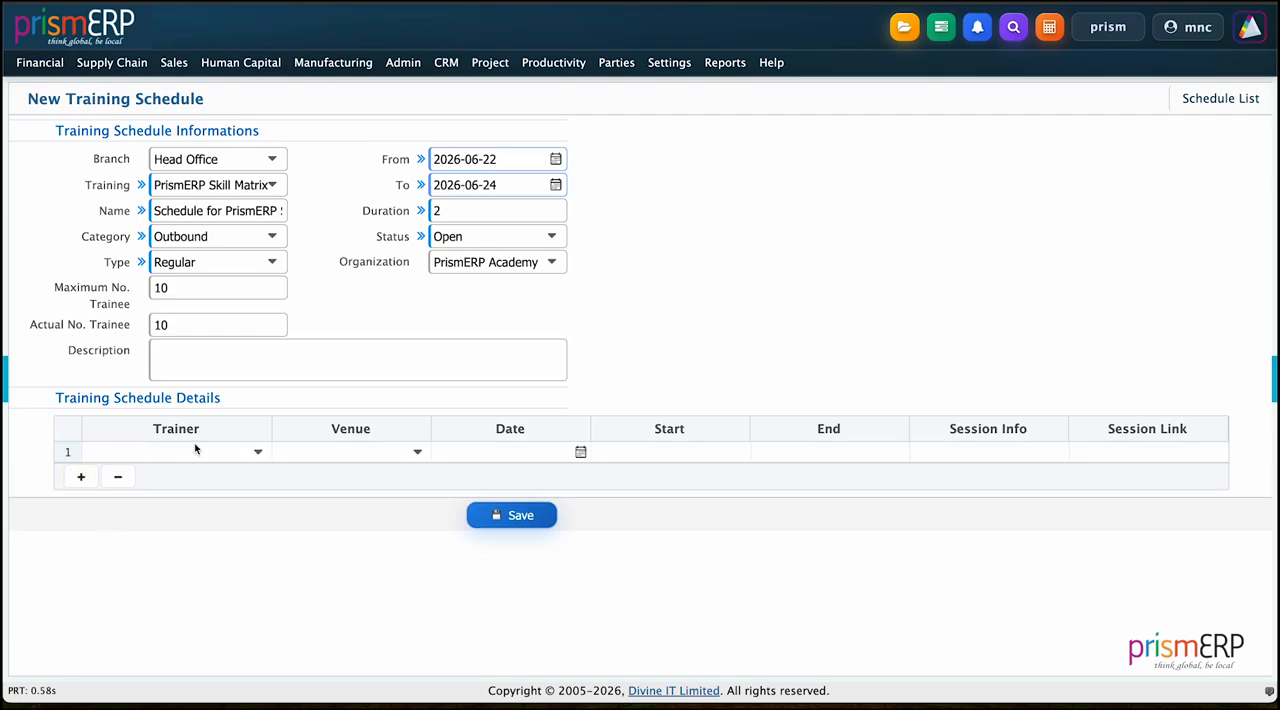
left_click(180, 449)
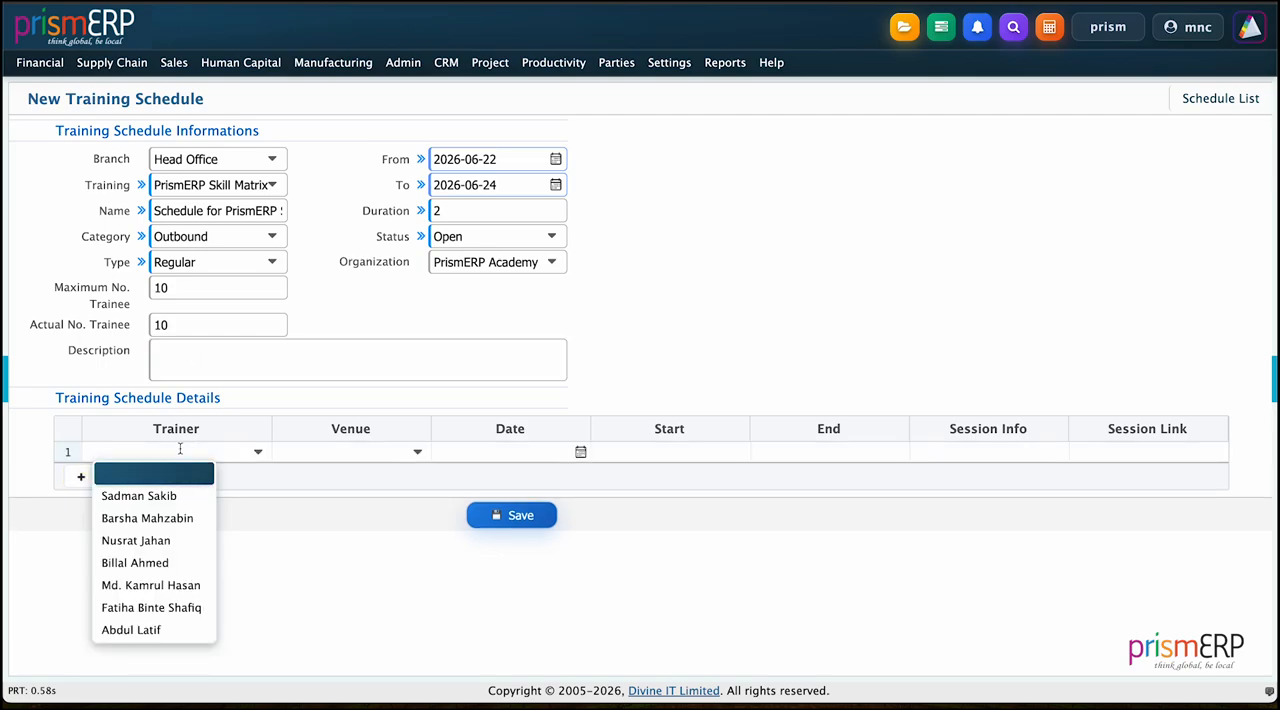
left_click(160, 493)
left_click(343, 452)
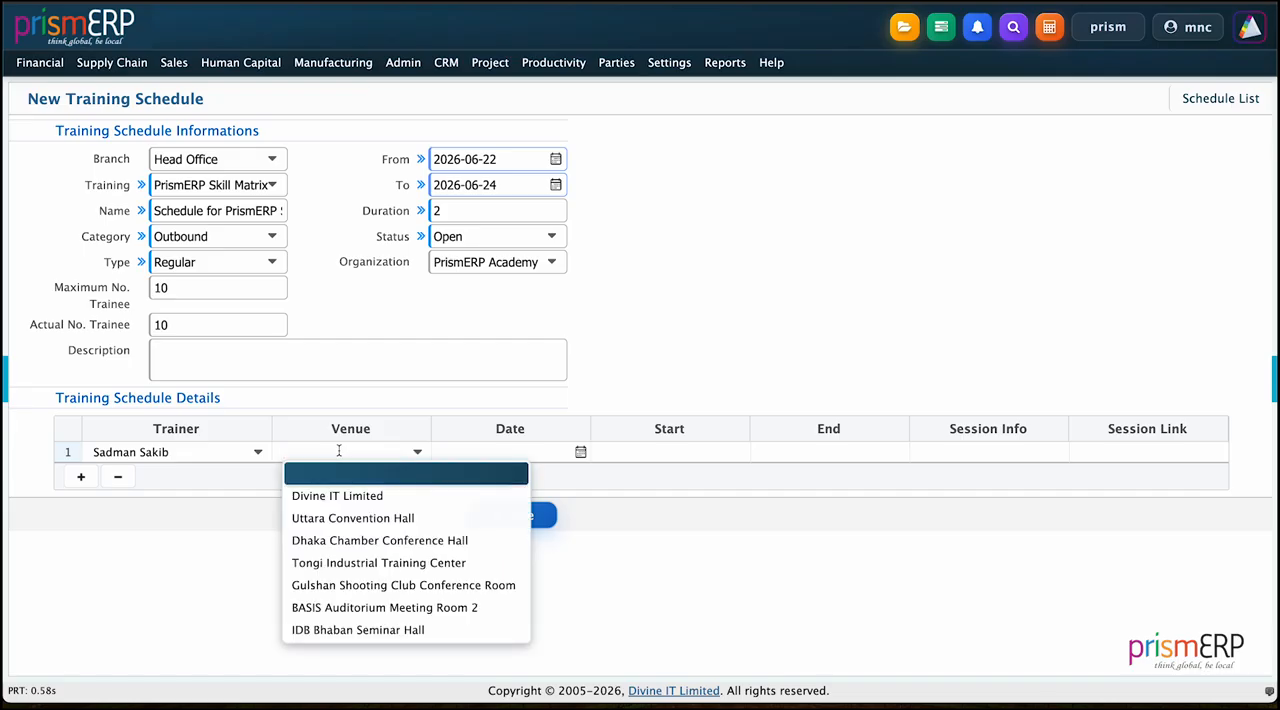
left_click(328, 497)
left_click(580, 452)
left_click(488, 604)
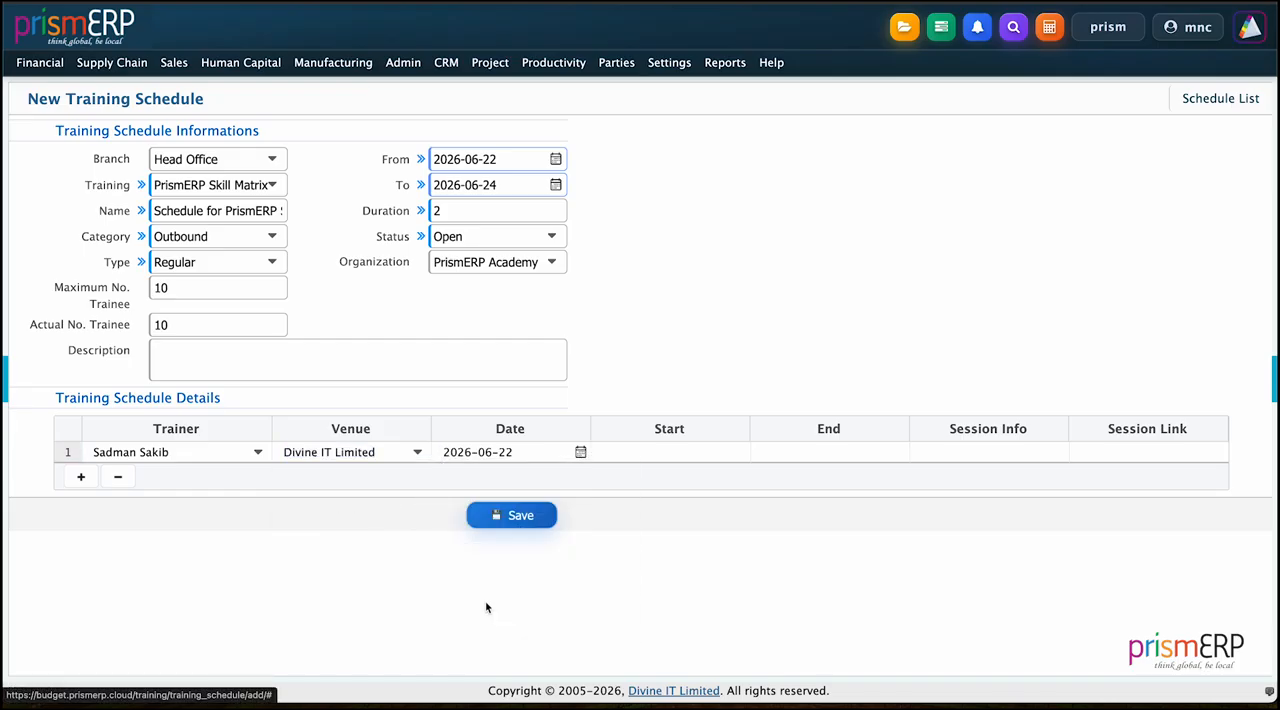
Step: Set the session's start time to 10:00 and end time to 18:00, and save the training schedule
left_click(647, 452)
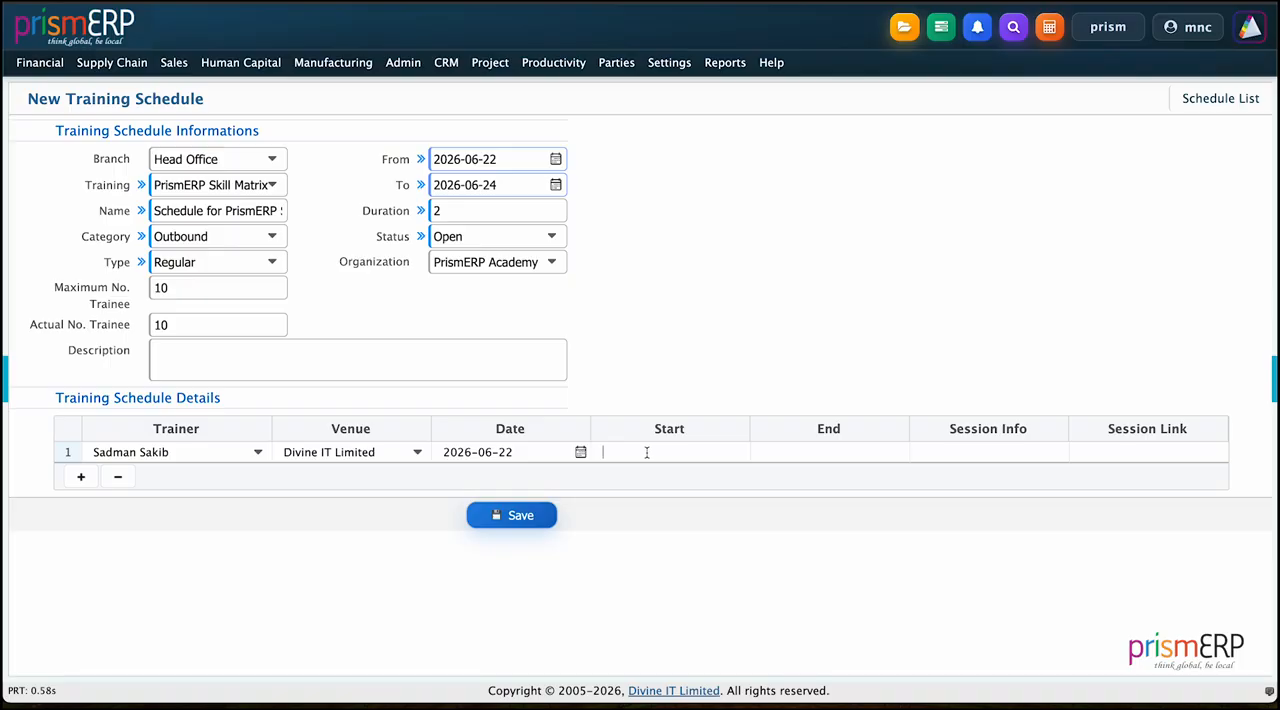
type("10:00")
left_click(802, 447)
type("18:00")
left_click(956, 350)
left_click(496, 513)
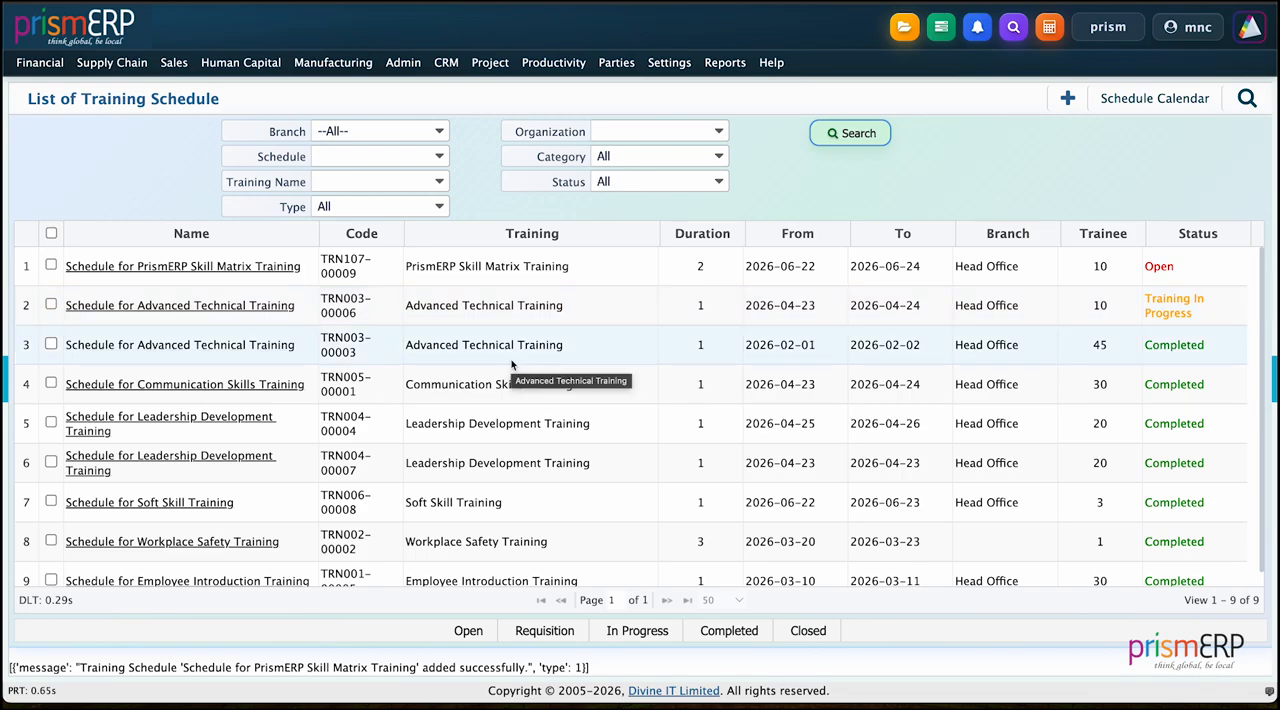
Step: Change the status of the schedule for PrismERP Skill Matrix Training to Requisition
scroll(186, 449, "down", 1)
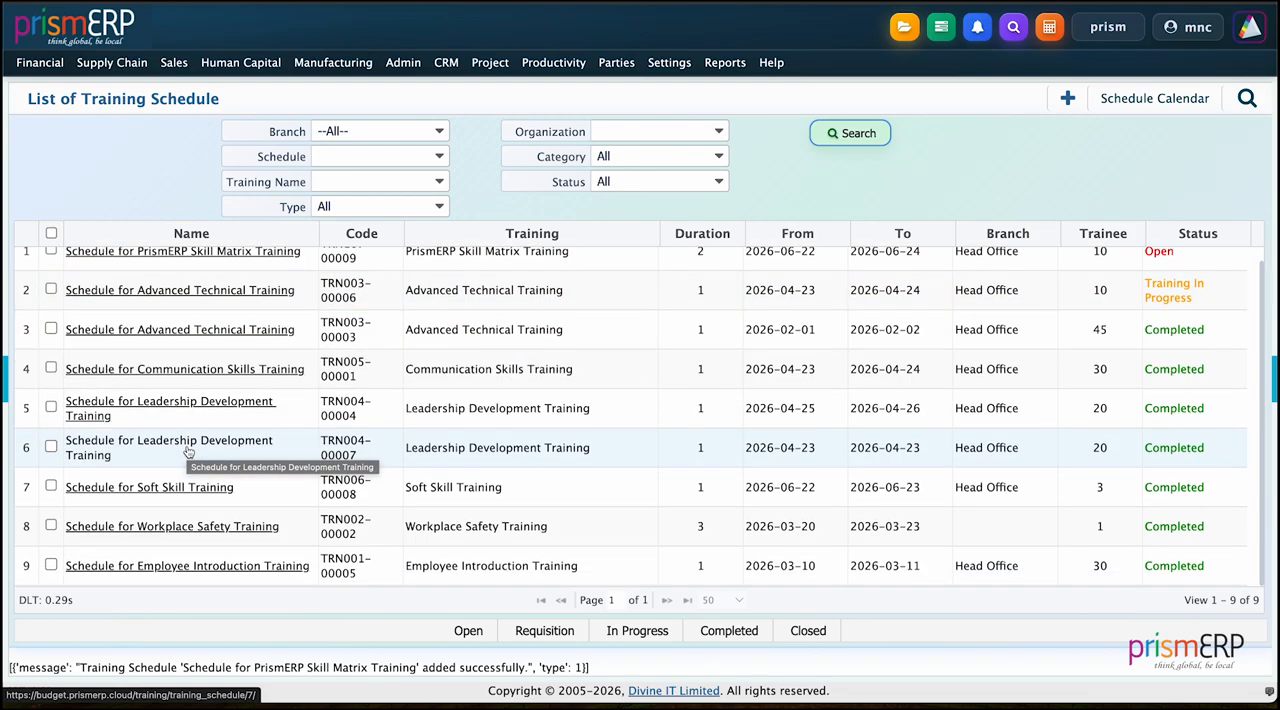
left_click(51, 251)
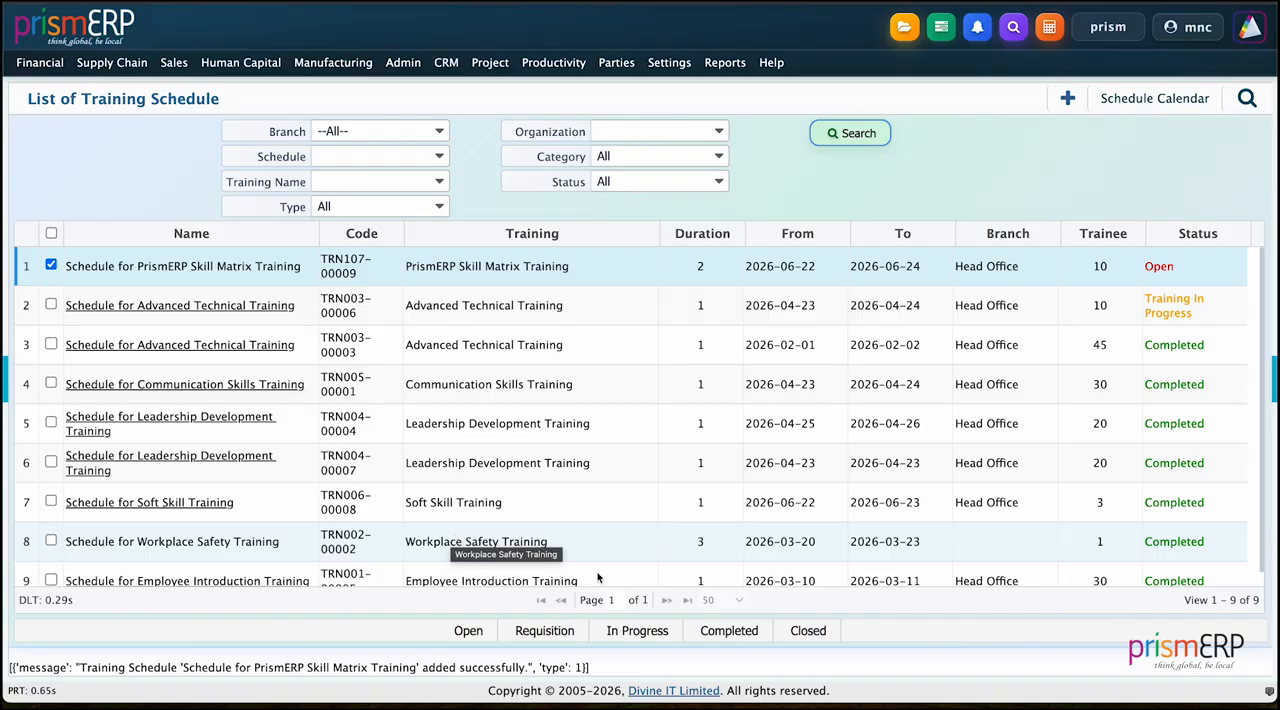
left_click(575, 631)
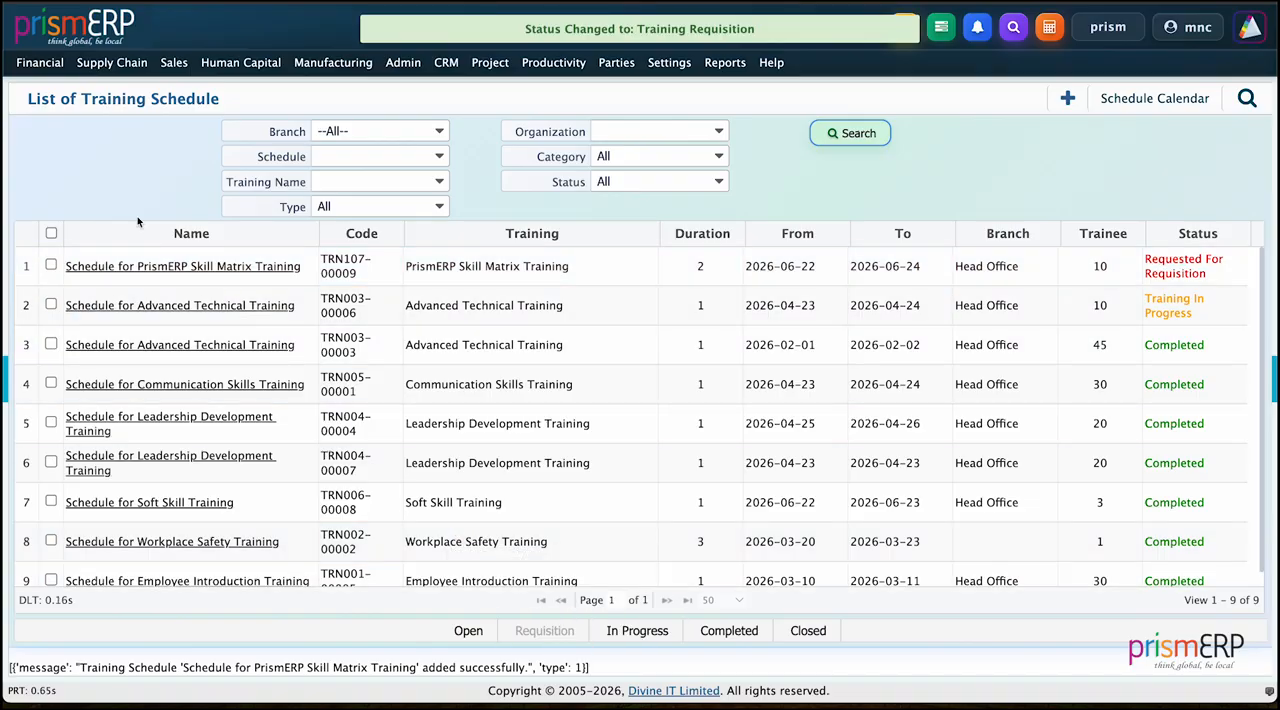
Step: Start a new training budget for the schedule named Schedule for PrismERP Skill Matrix Training
left_click(240, 62)
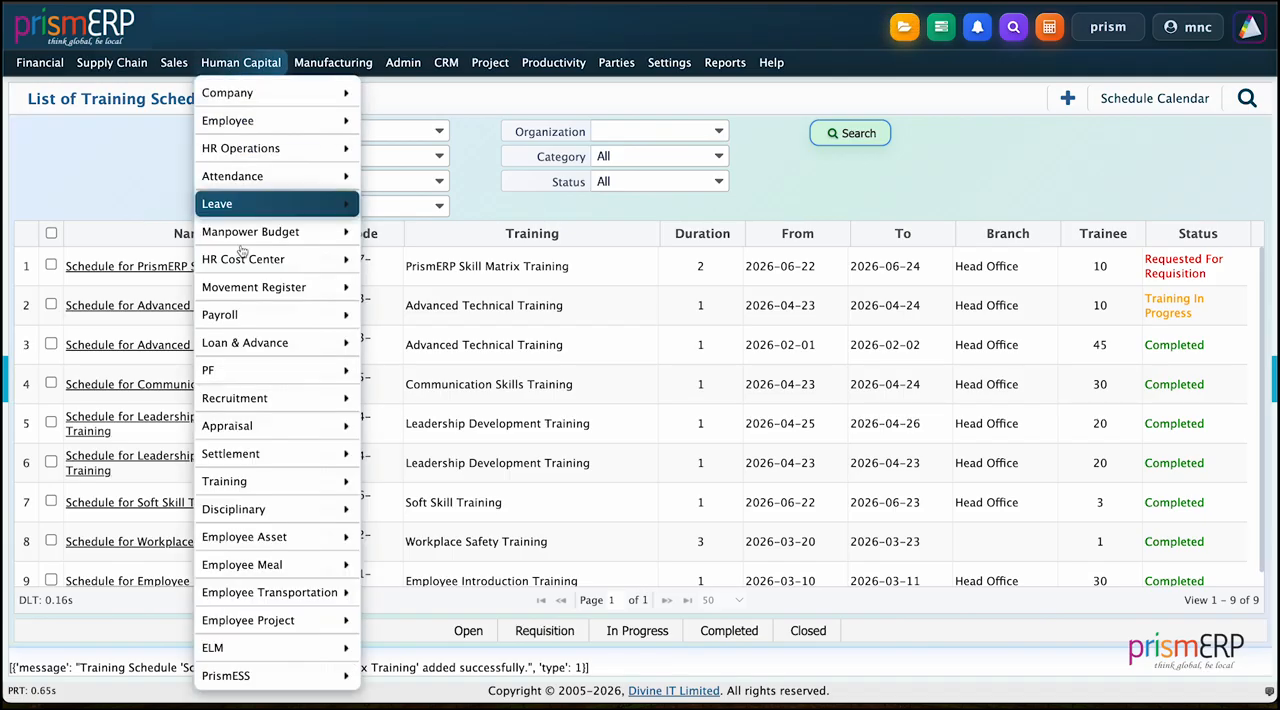
mouse_move(232, 455)
mouse_move(232, 481)
mouse_move(440, 372)
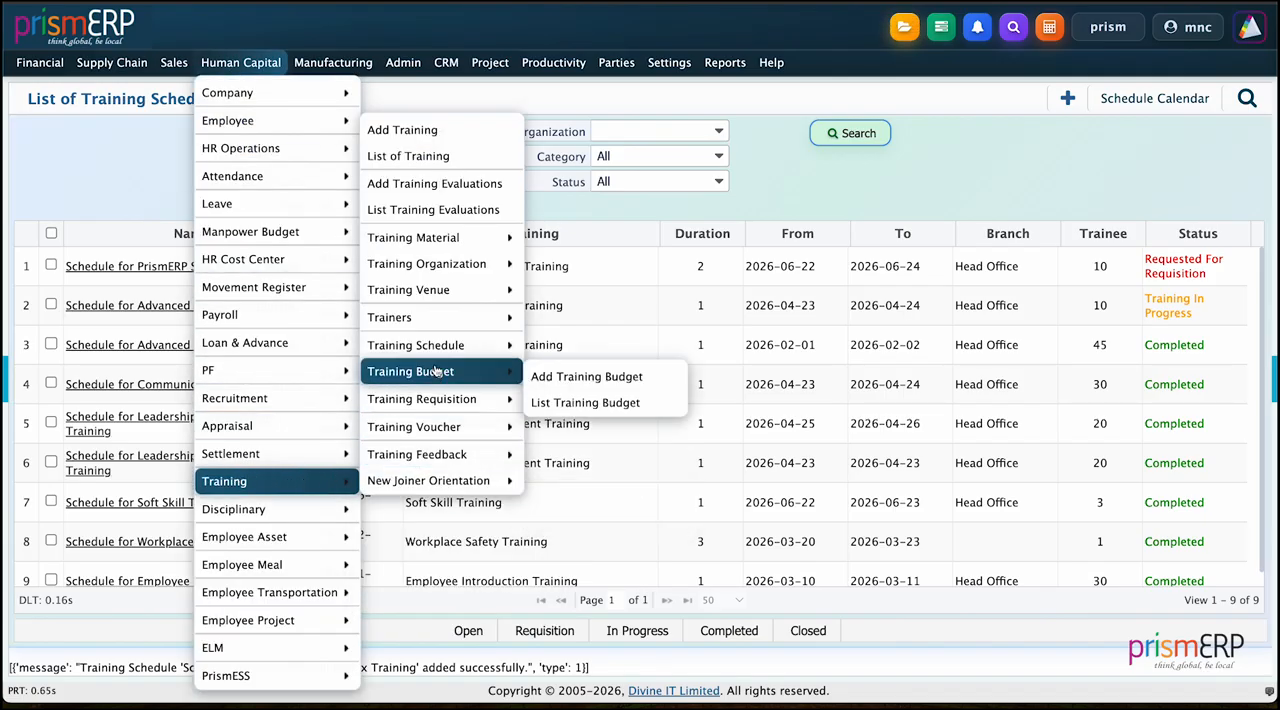
left_click(587, 376)
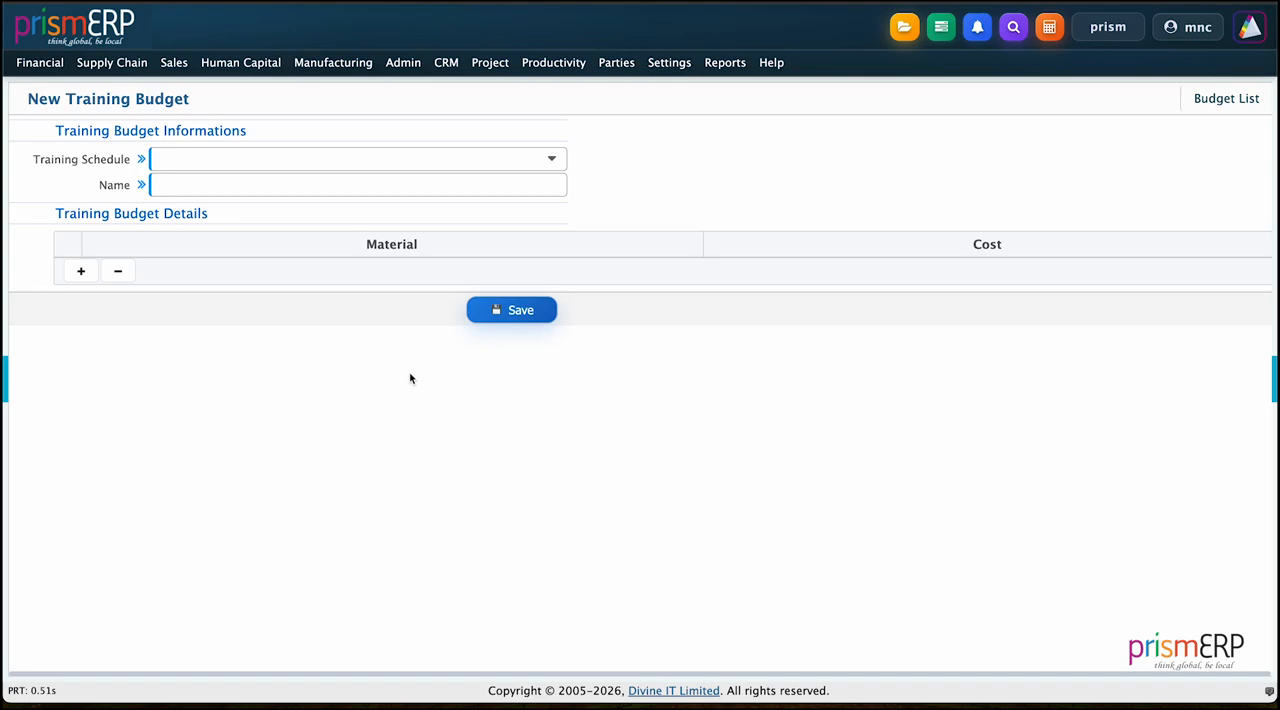
left_click(217, 164)
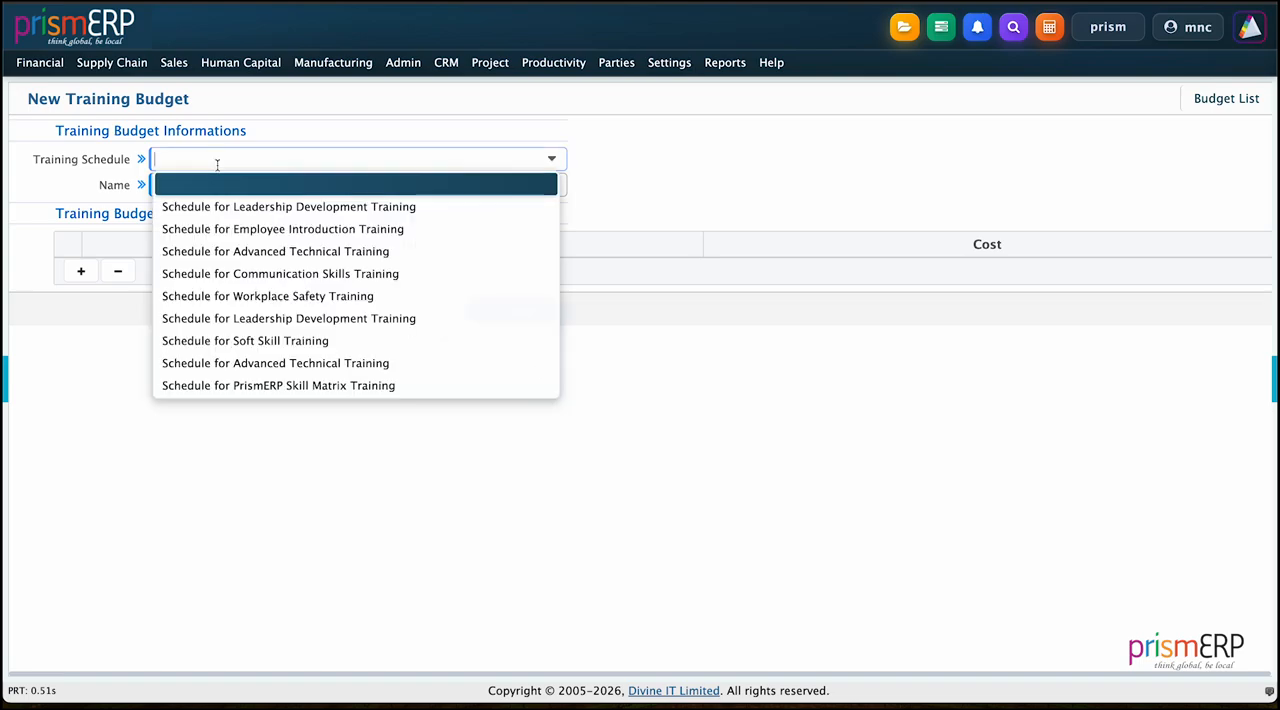
left_click(217, 385)
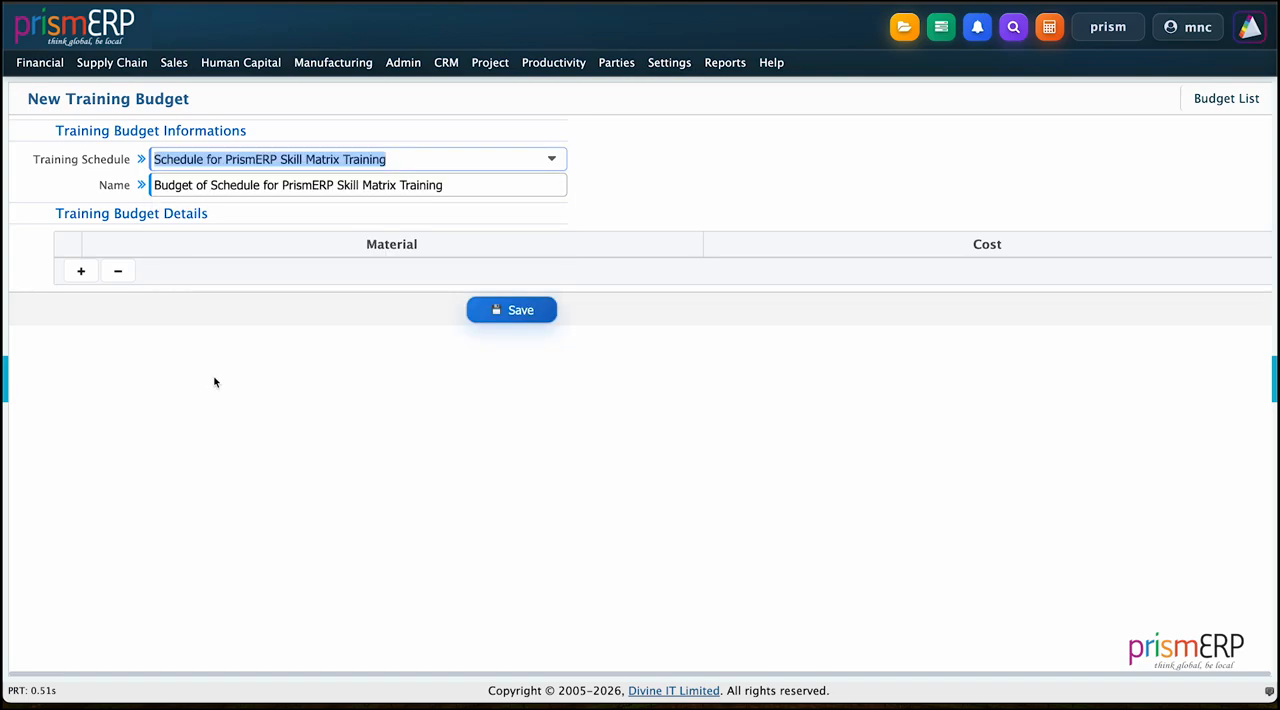
Step: Add Laptops and Notepad as the first two materials in the training budget details
left_click(84, 271)
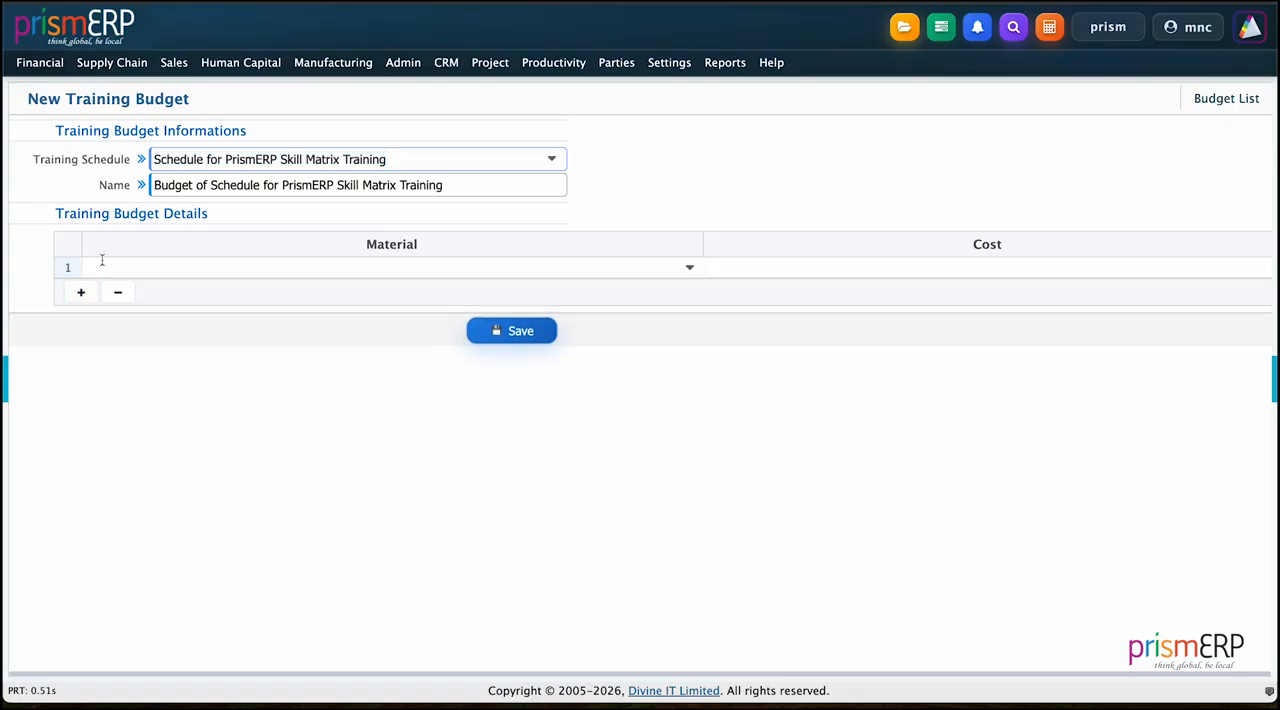
left_click(157, 265)
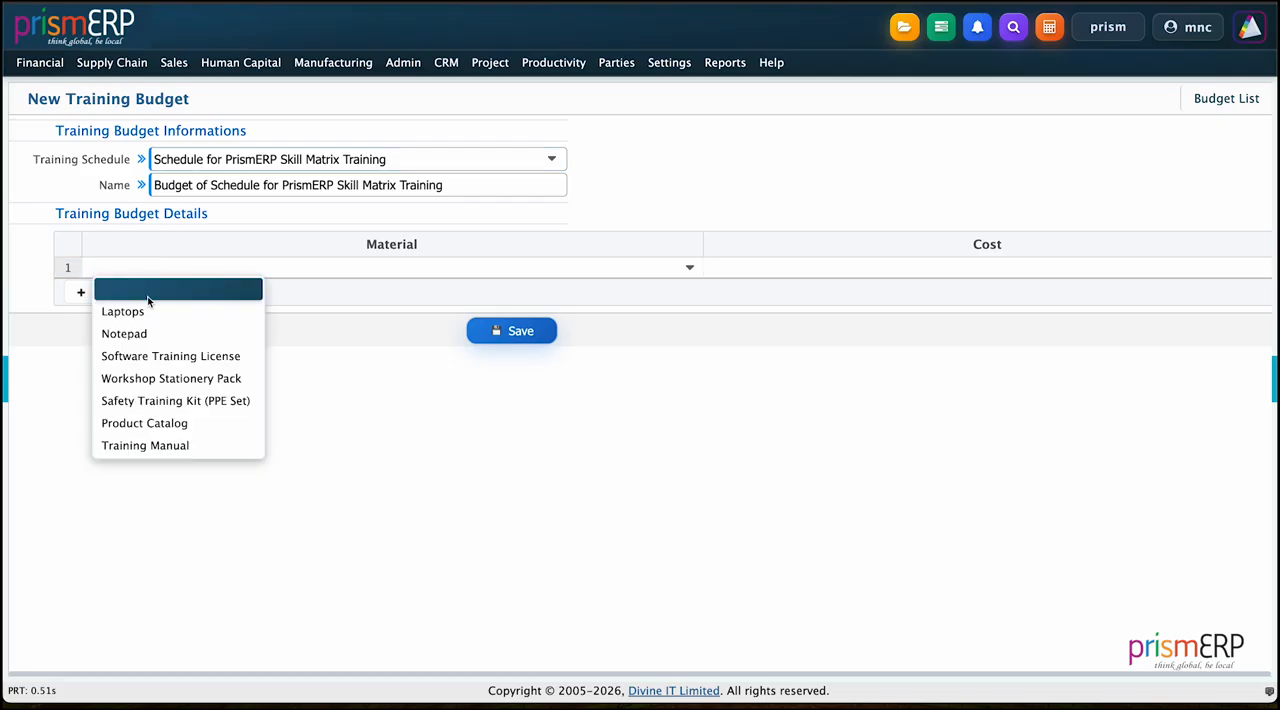
left_click(145, 309)
left_click(81, 292)
left_click(114, 289)
left_click(125, 355)
Step: Add Software Training License and Training Manual as further materials in the training budget details
left_click(81, 314)
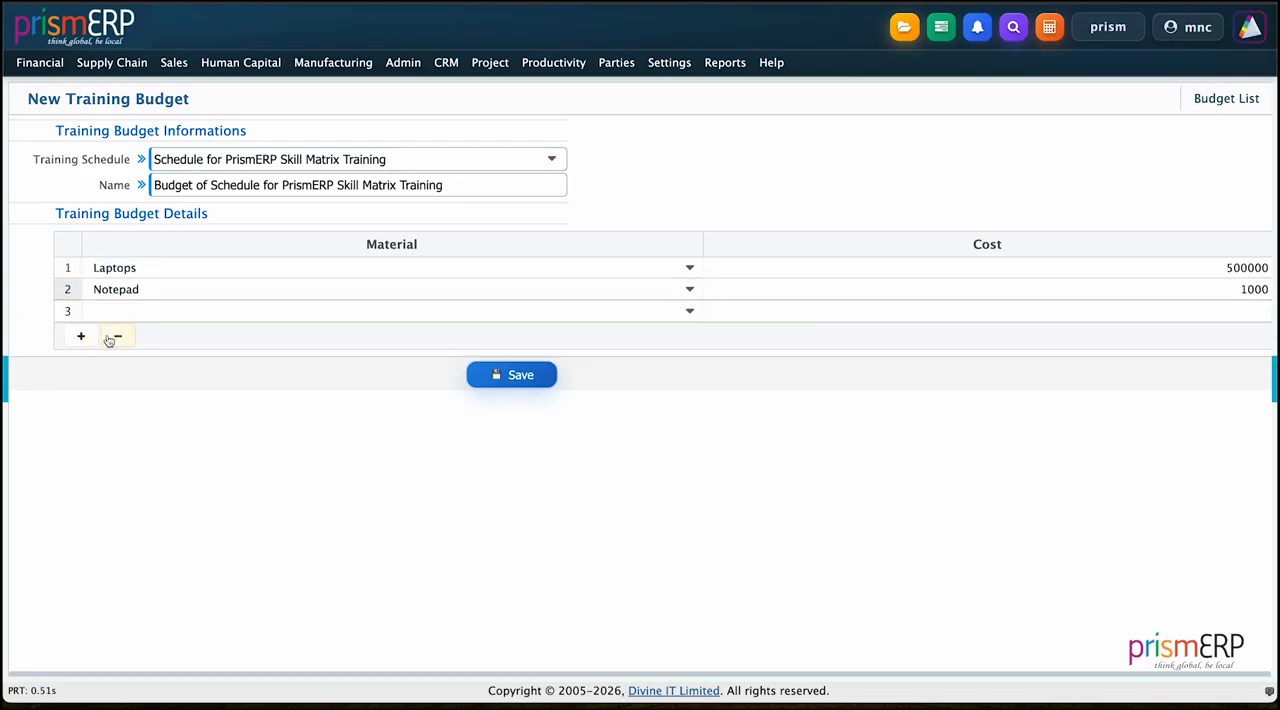
left_click(118, 312)
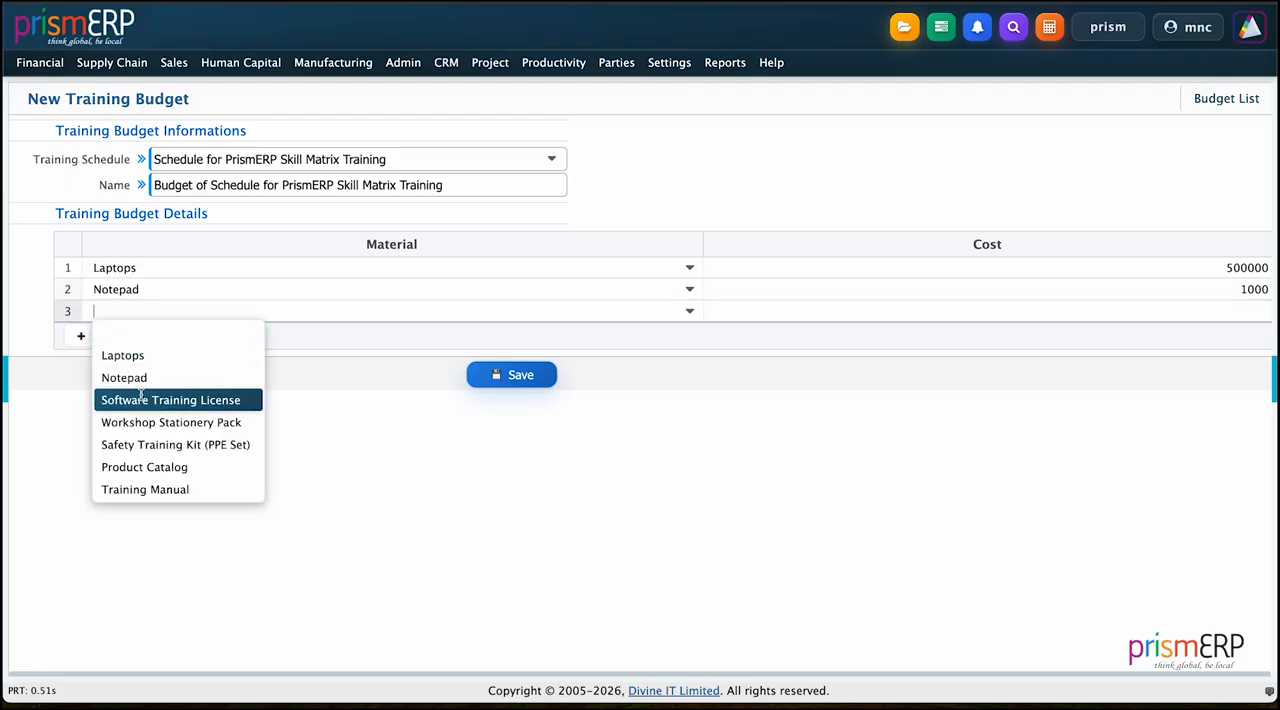
left_click(108, 397)
left_click(82, 337)
left_click(110, 336)
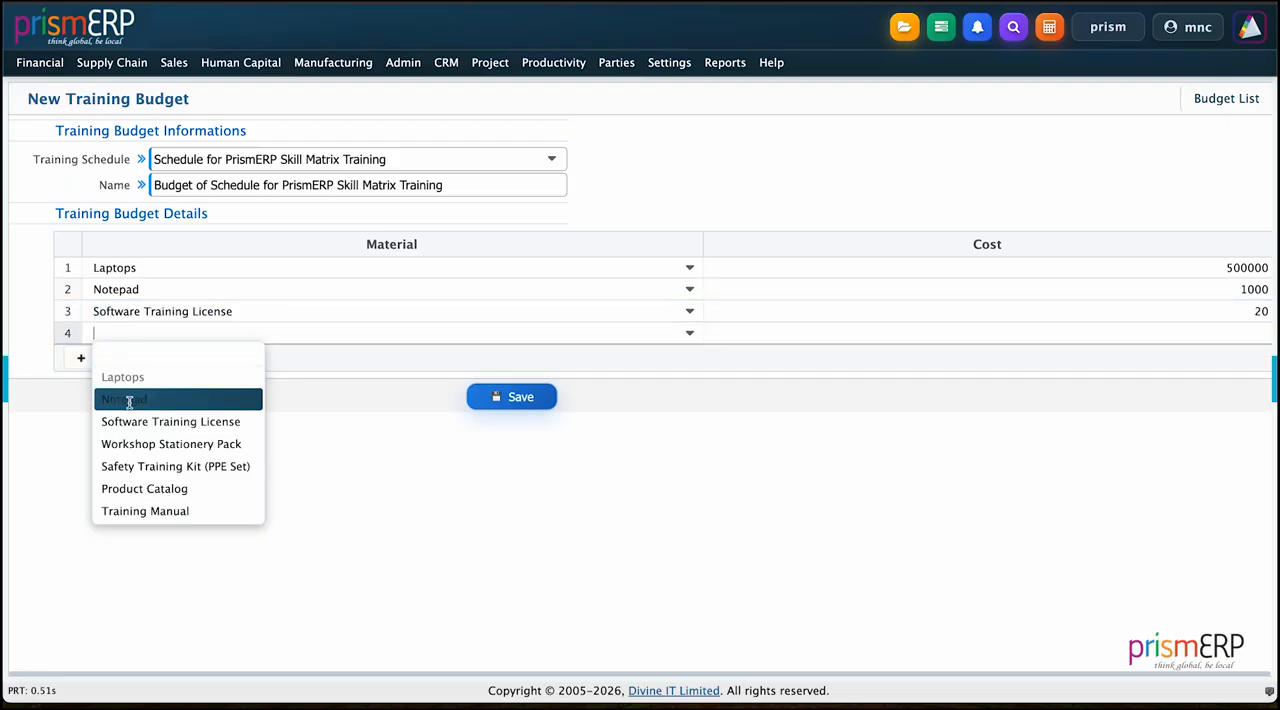
left_click(137, 508)
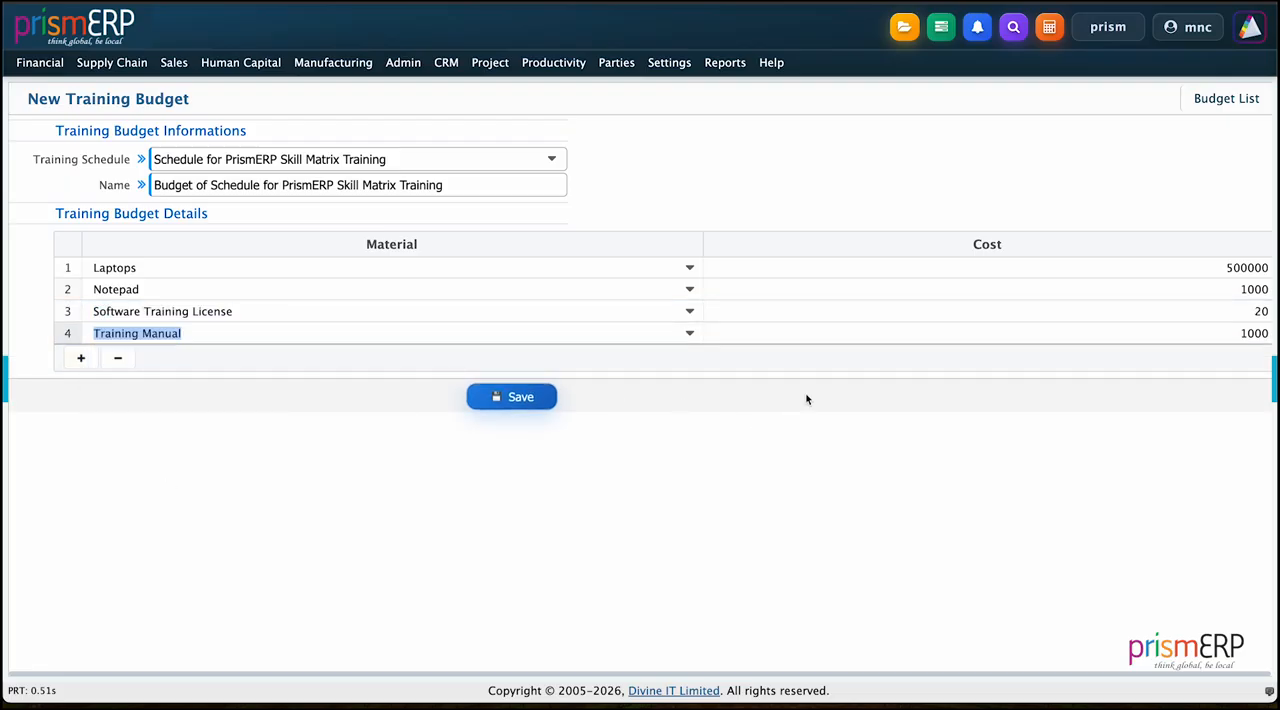
Step: Set the costs to 10000 for Notepad, 20000 for Software Training License and 10000 for Training Manual, and save the budget
left_click(1265, 290)
type("0")
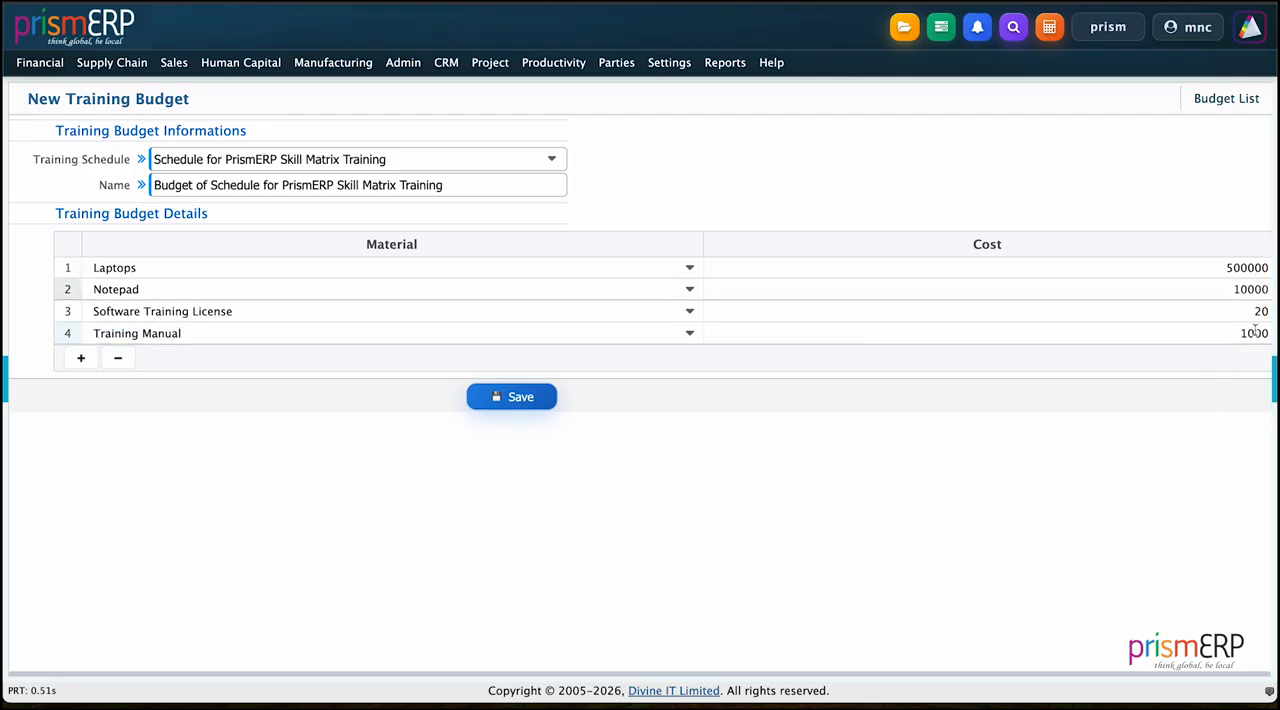
left_click(1268, 311)
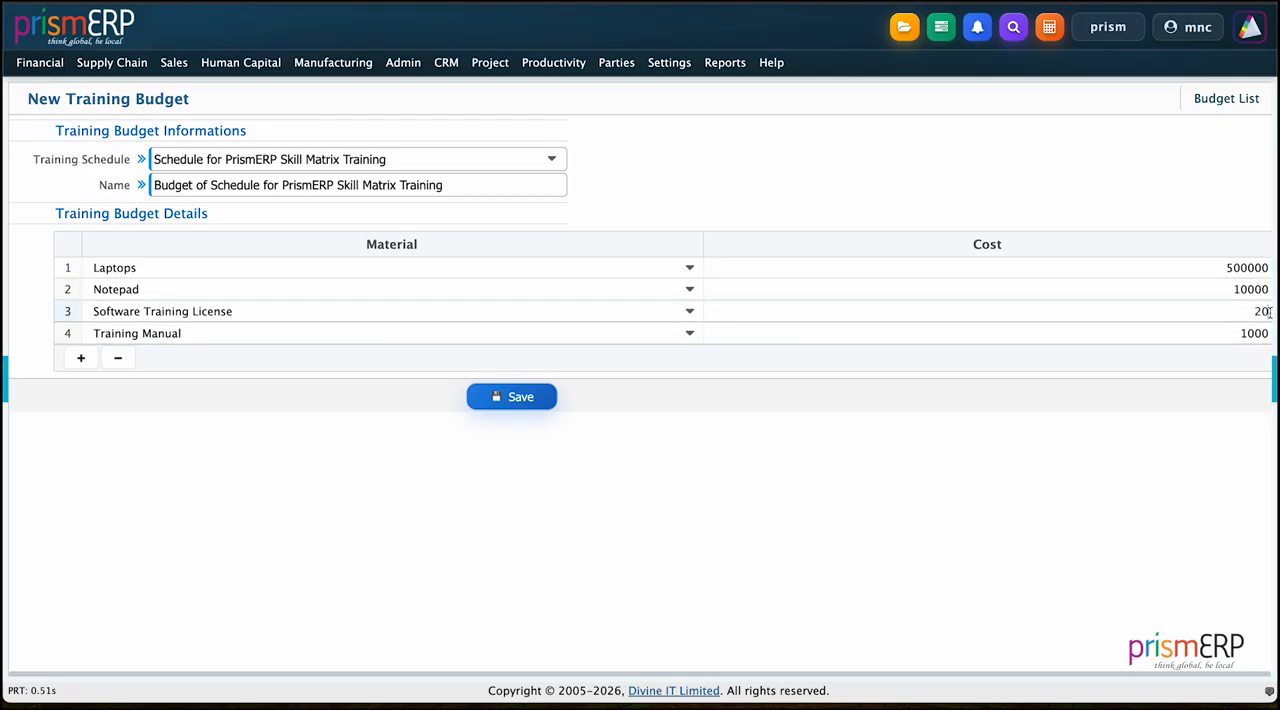
type("000")
left_click(1266, 334)
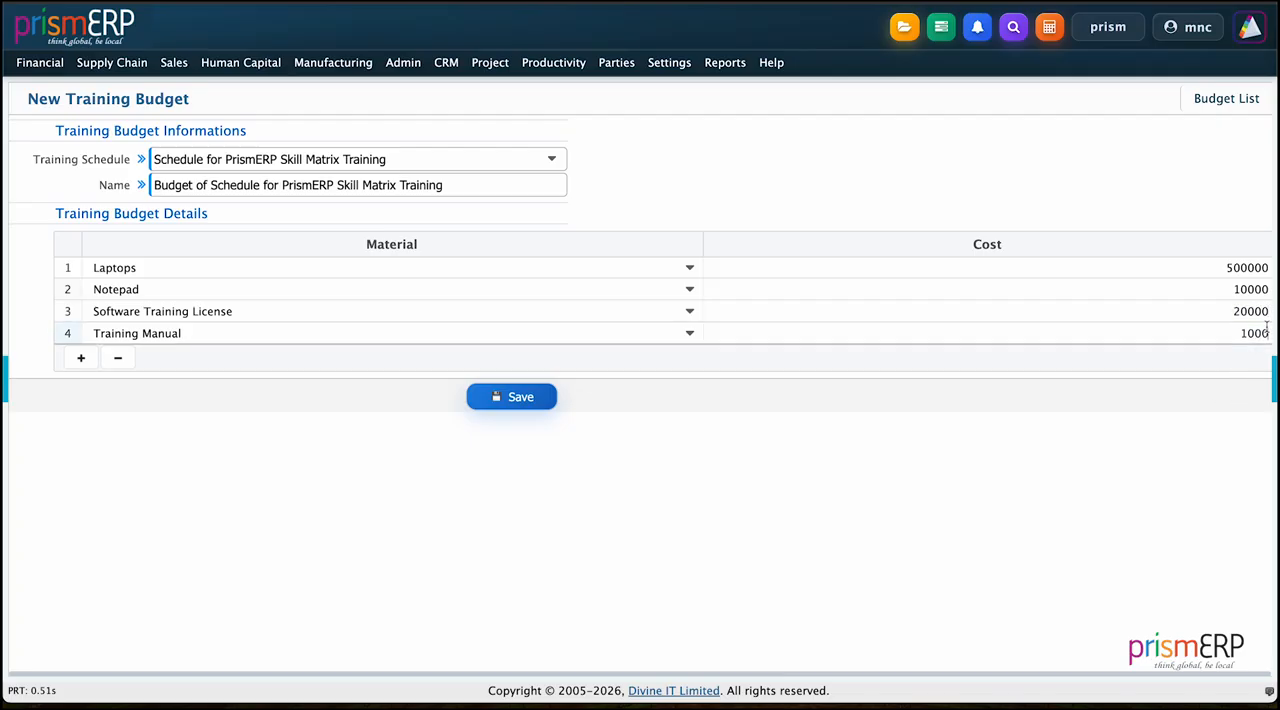
type("0")
left_click(521, 399)
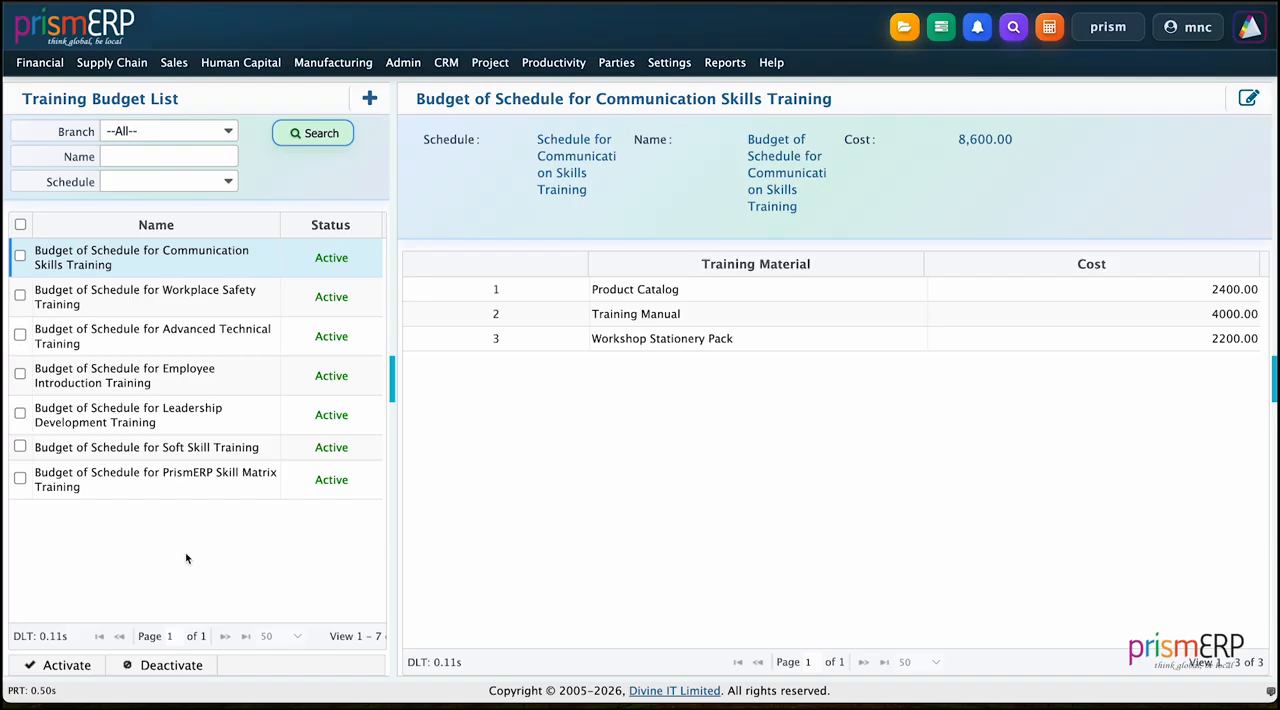
Step: Start a new training requisition for the Head Office branch, choosing PrismERP Skill Matrix Training and its schedule
left_click(266, 68)
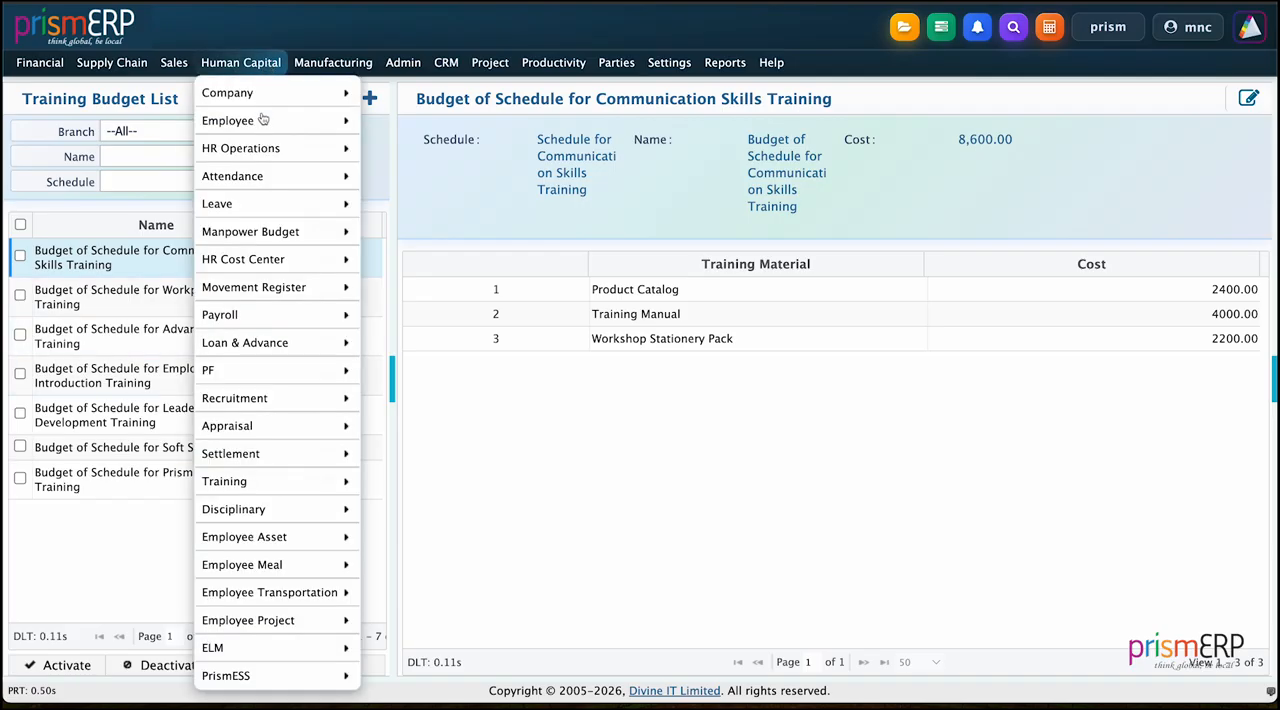
mouse_move(256, 490)
mouse_move(403, 449)
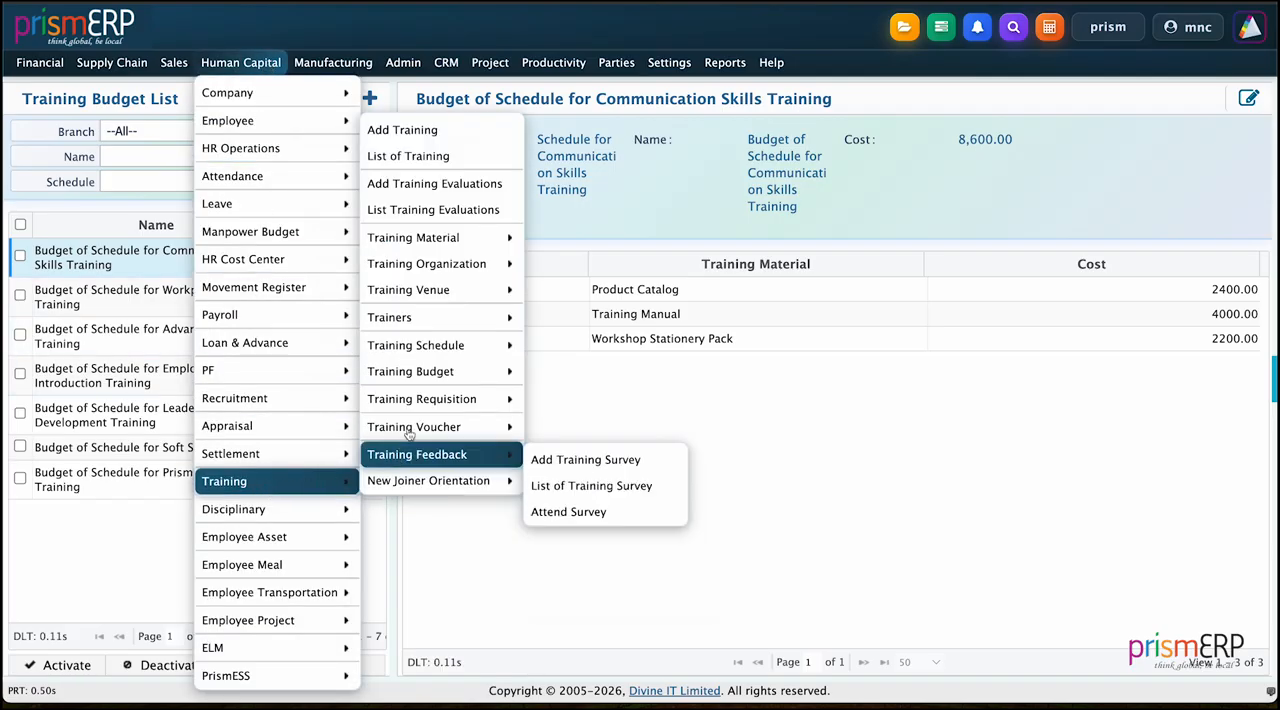
mouse_move(420, 400)
left_click(550, 402)
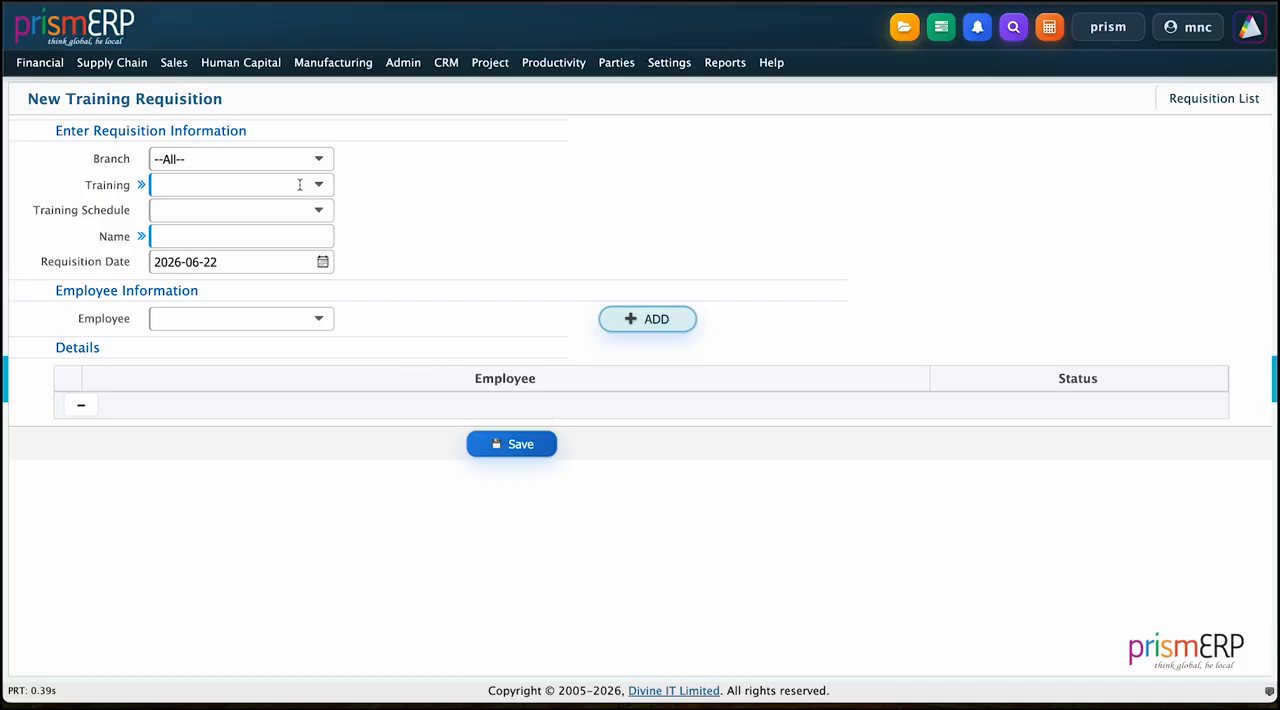
left_click(279, 160)
left_click(245, 247)
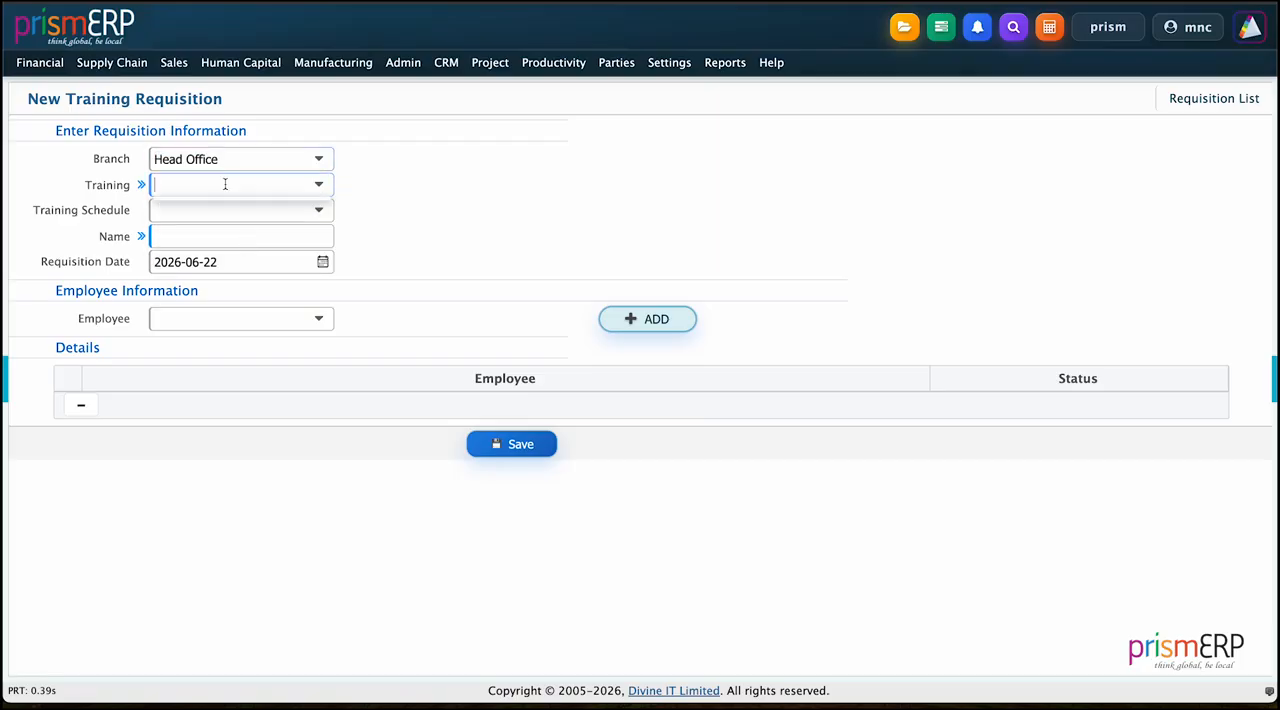
left_click(225, 184)
left_click(209, 230)
left_click(200, 214)
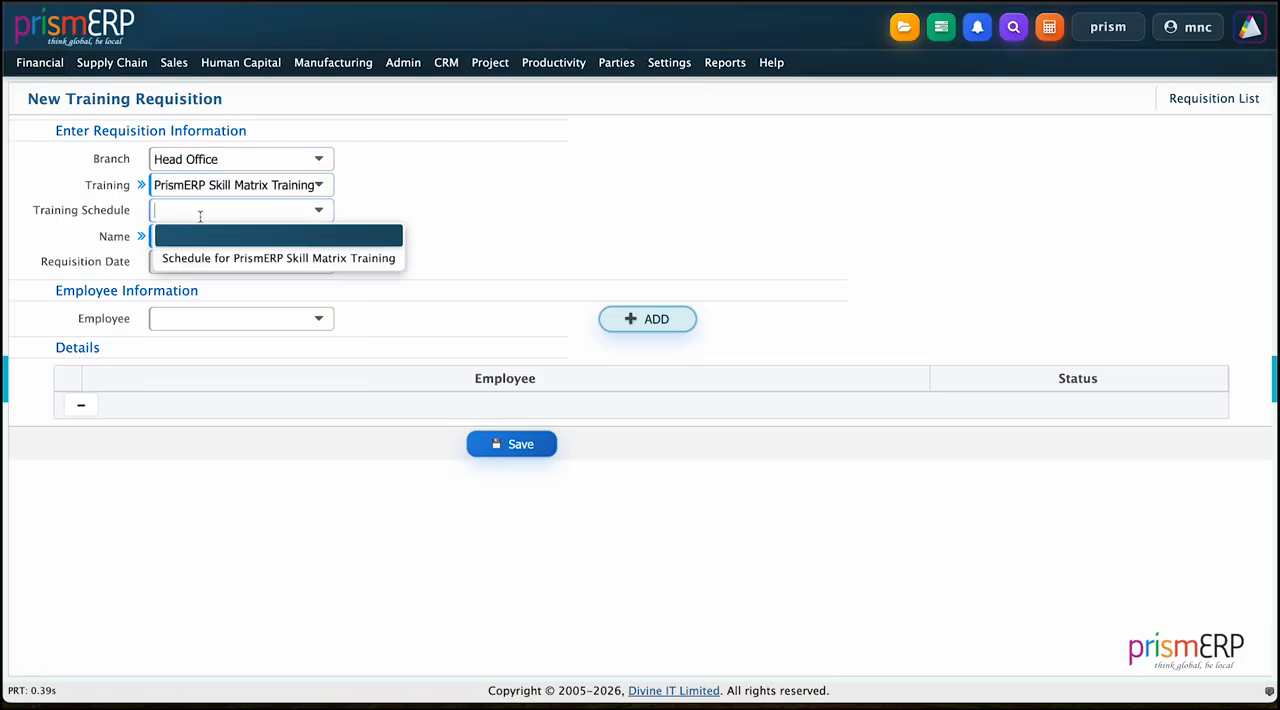
left_click(245, 257)
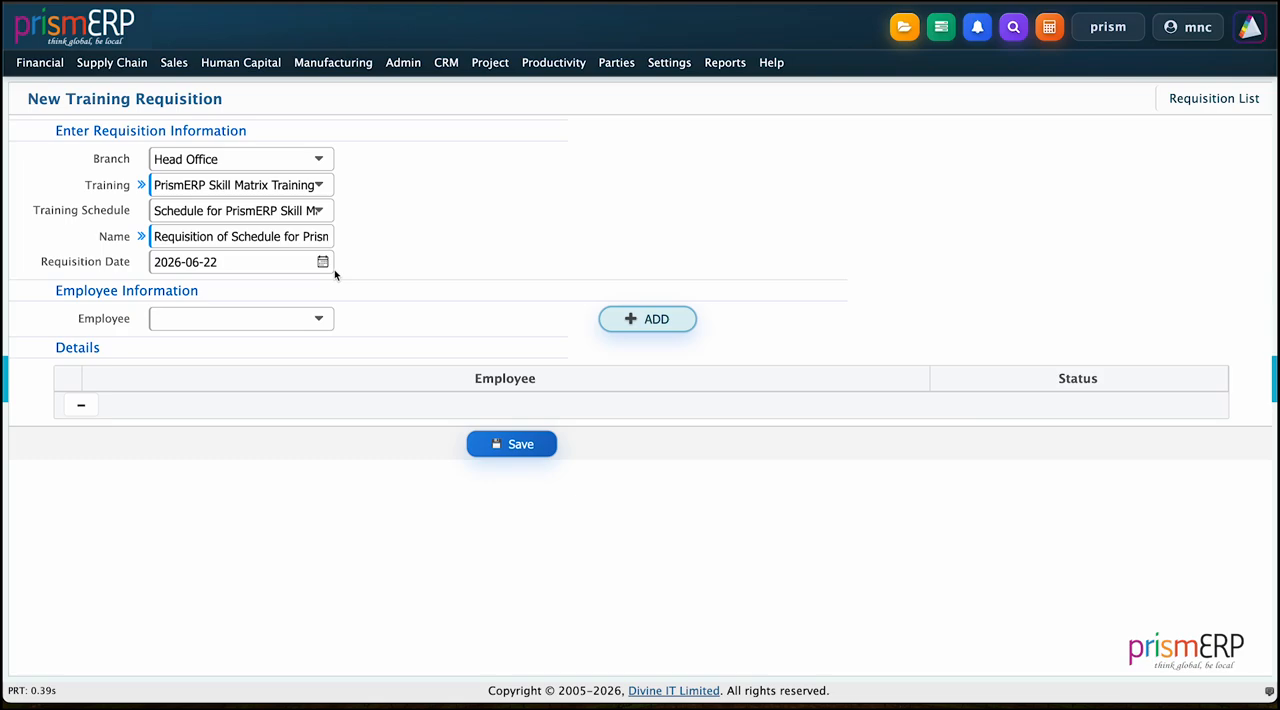
Step: Add two employees from the employee list to the requisition's details
left_click(247, 318)
scroll(256, 440, "down", 3)
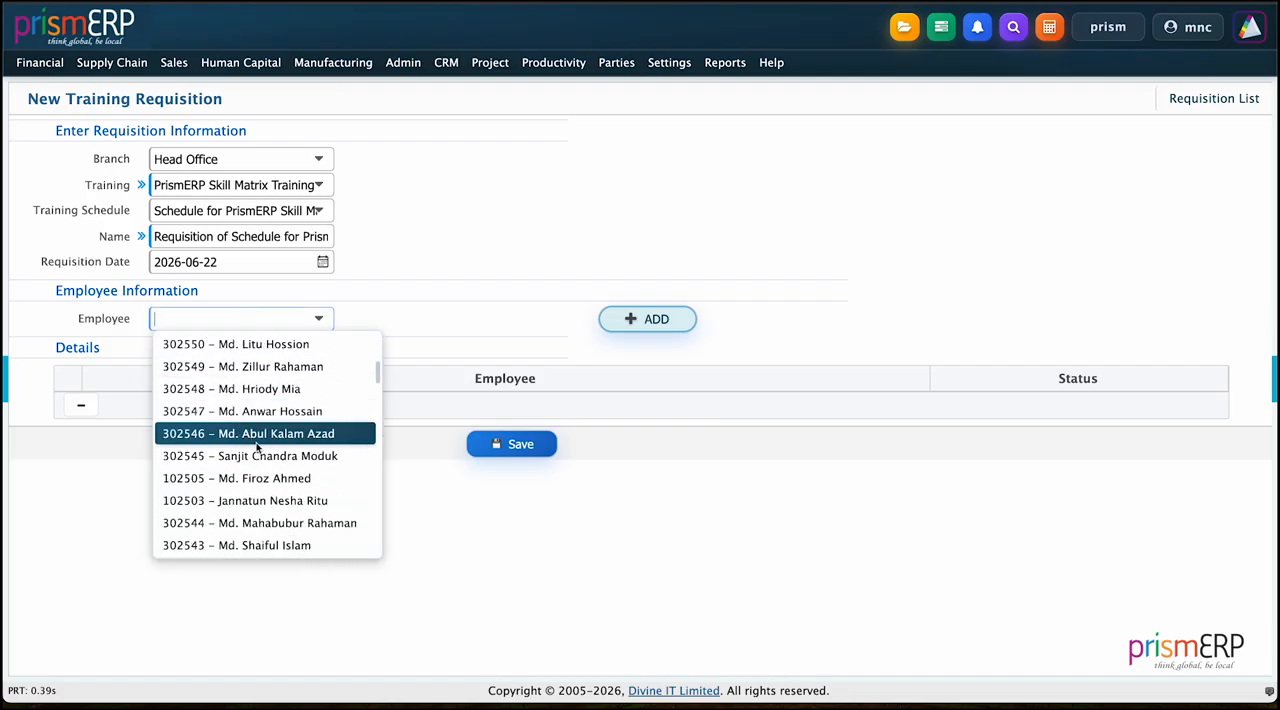
left_click(245, 500)
left_click(647, 319)
left_click(267, 312)
scroll(265, 440, "down", 6)
left_click(271, 503)
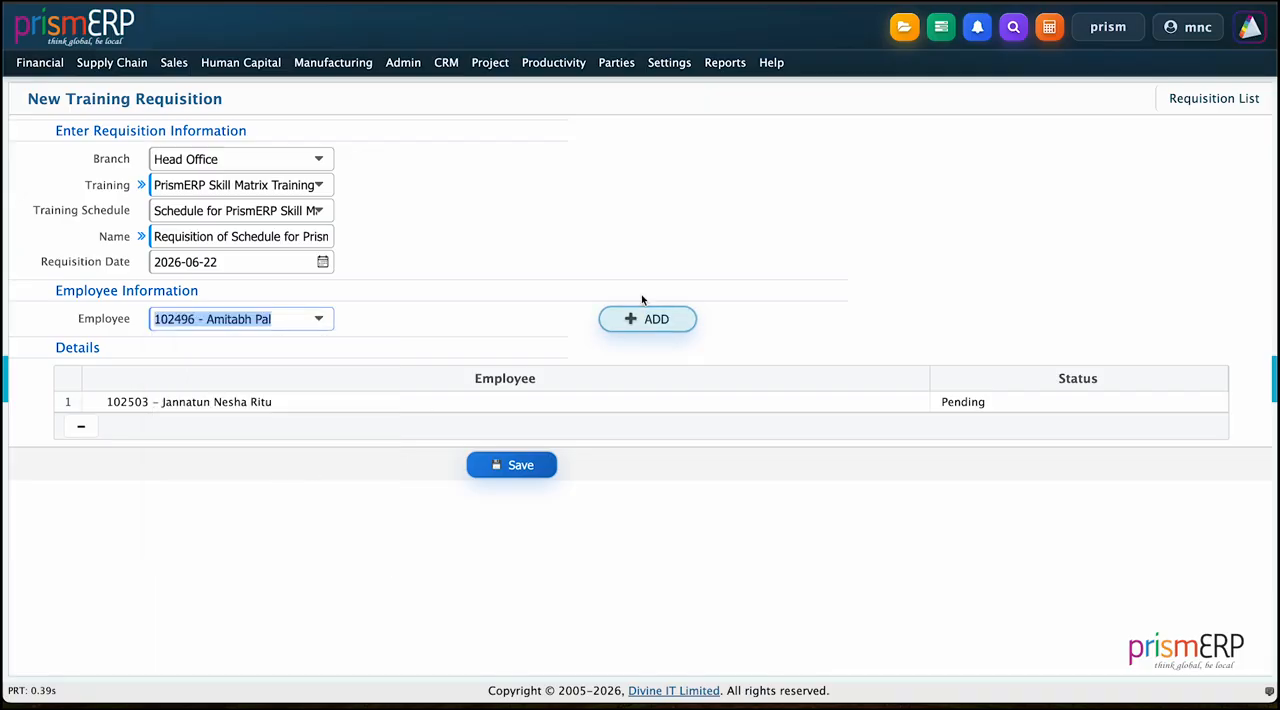
left_click(651, 325)
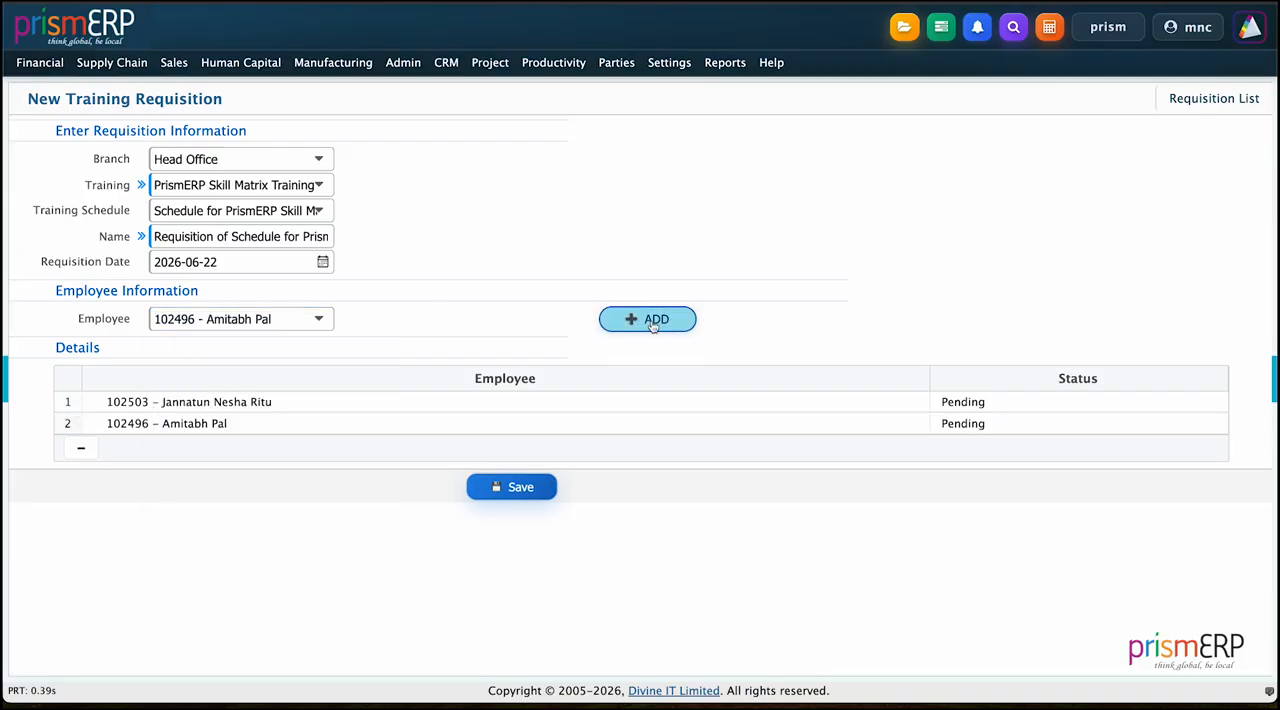
Step: Add two more employees to the requisition, bringing its details to four entries
left_click(295, 314)
scroll(265, 455, "down", 3)
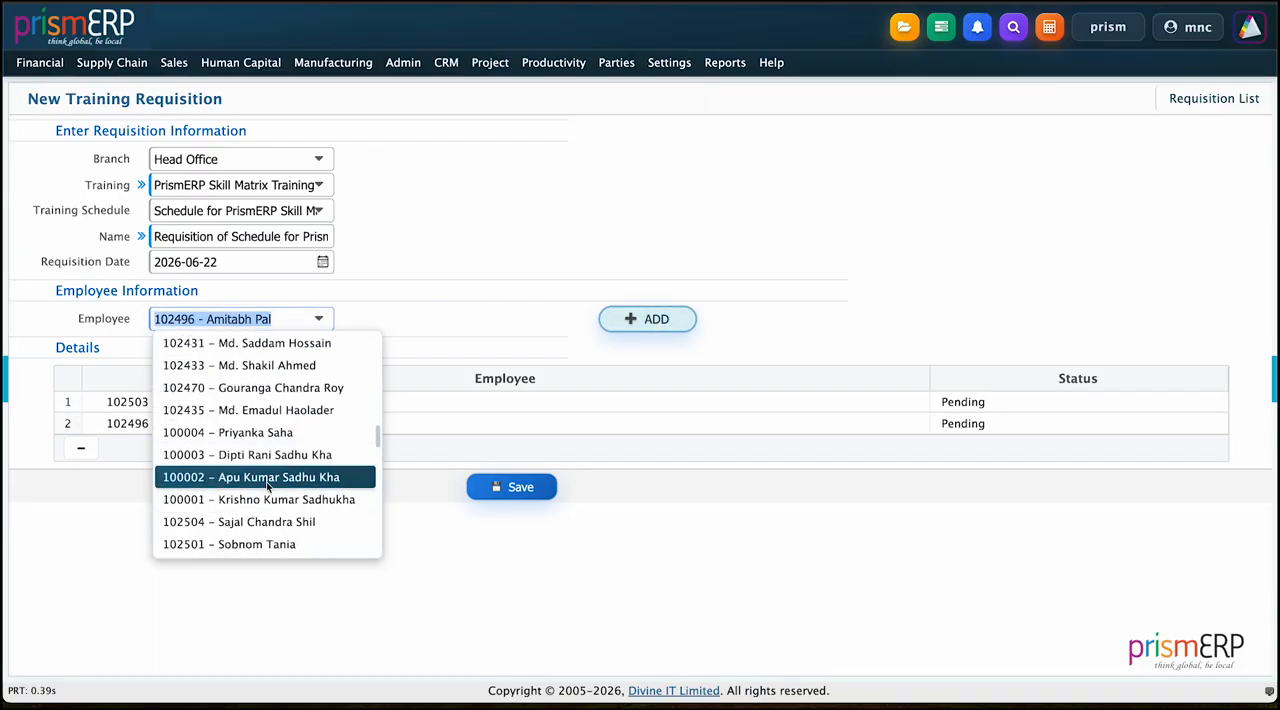
left_click(268, 481)
left_click(632, 317)
left_click(258, 318)
left_click(245, 536)
left_click(622, 325)
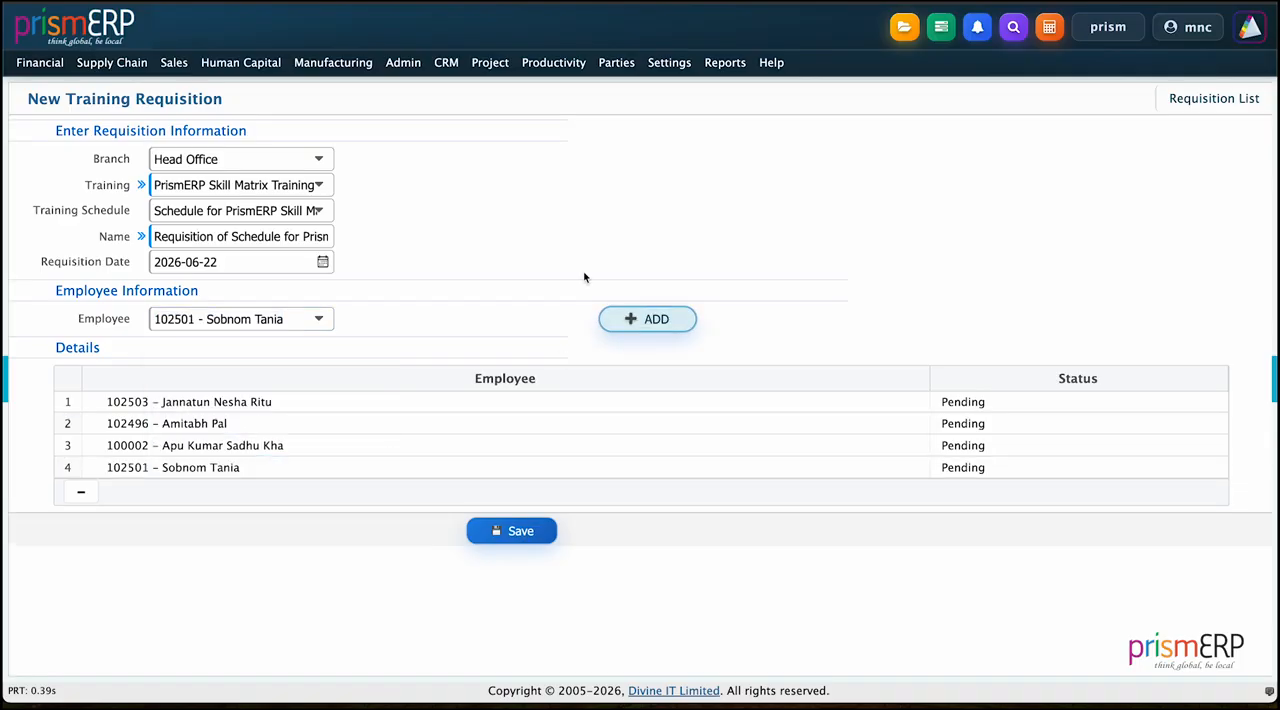
Step: Save the training requisition and mark the PrismERP Skill Matrix Training requisition as Approved in the requisition list
left_click(530, 530)
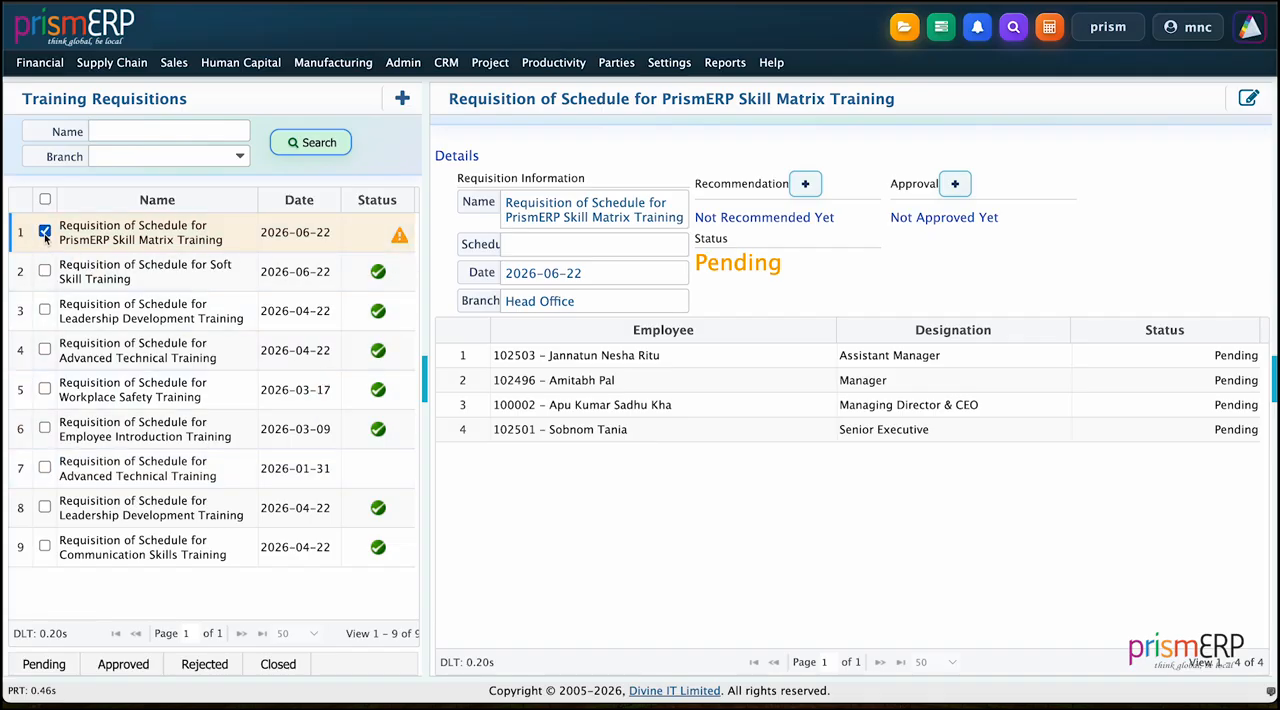
left_click(123, 664)
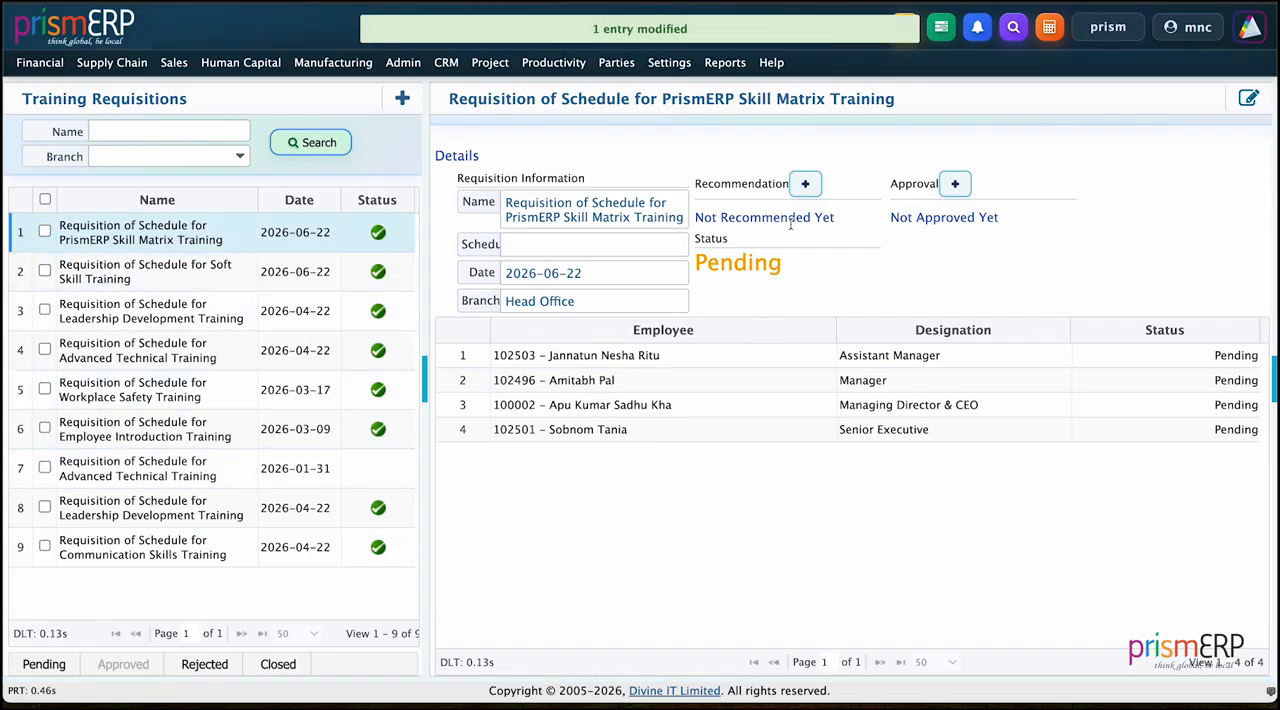
Step: Recommend the PrismERP Skill Matrix Training requisition, choosing the first listed employee as the recommender
left_click(805, 184)
scroll(475, 288, "down", 2)
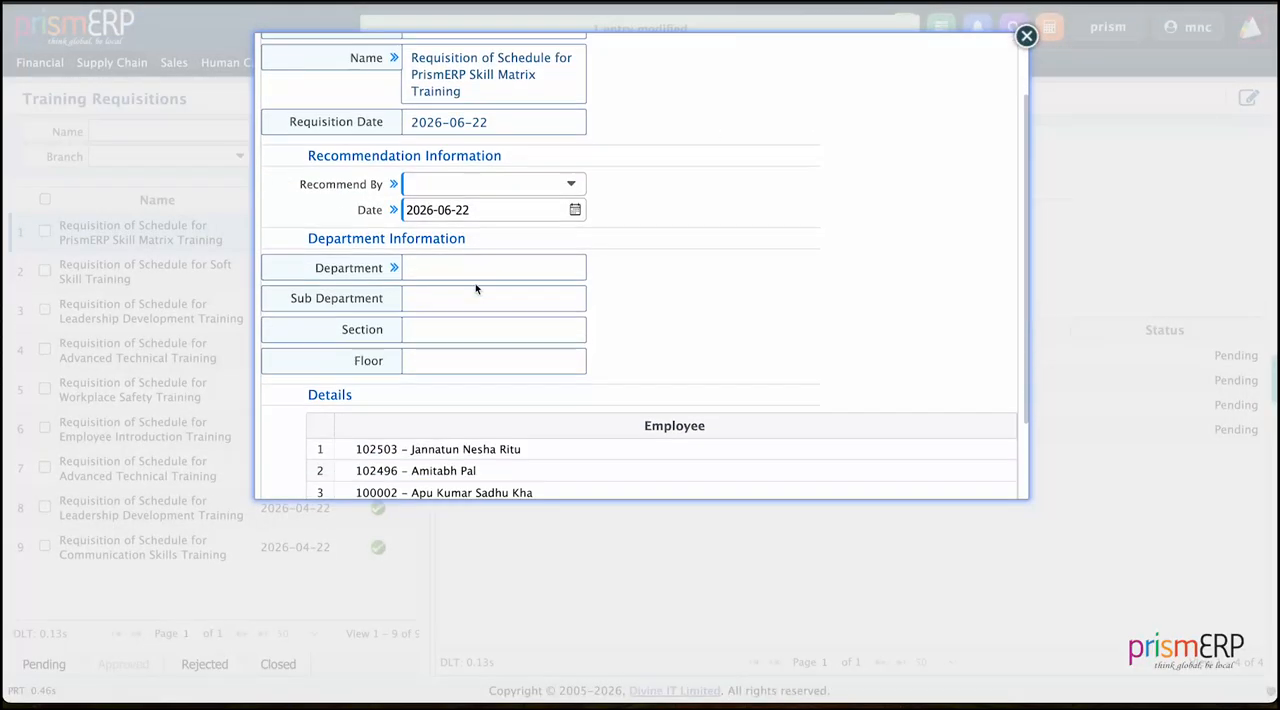
left_click(470, 184)
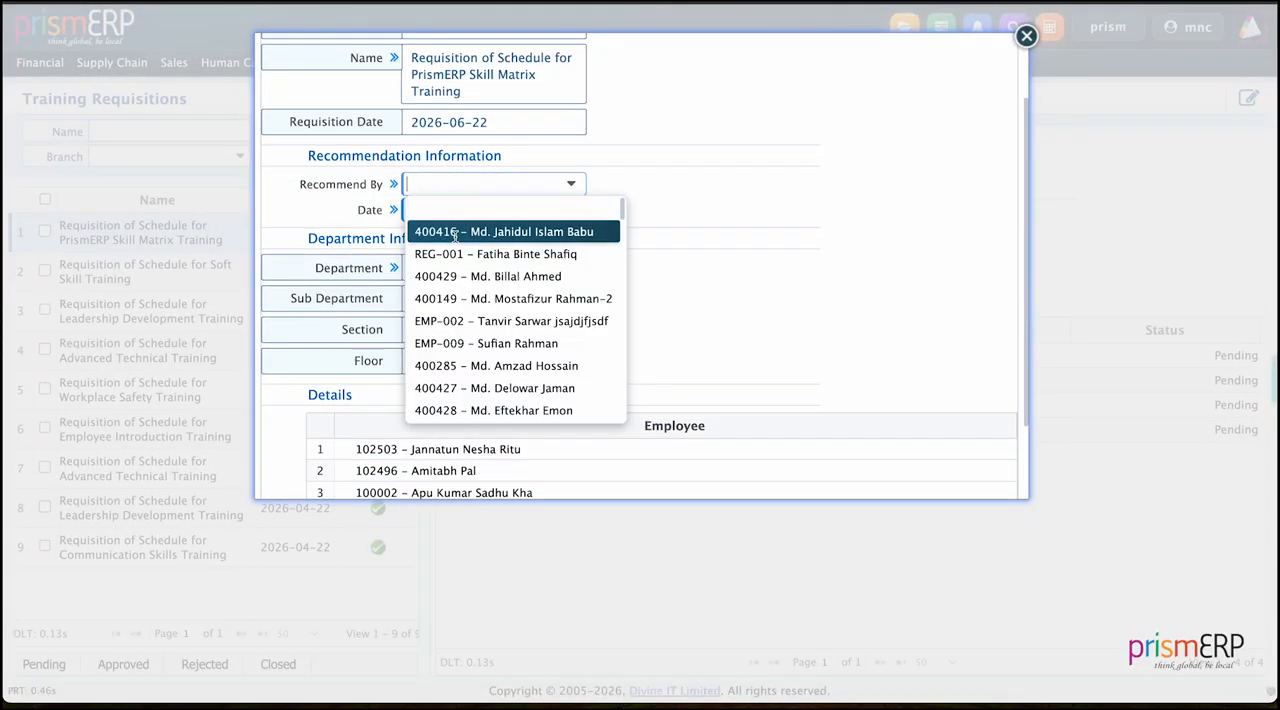
left_click(455, 233)
scroll(689, 352, "down", 3)
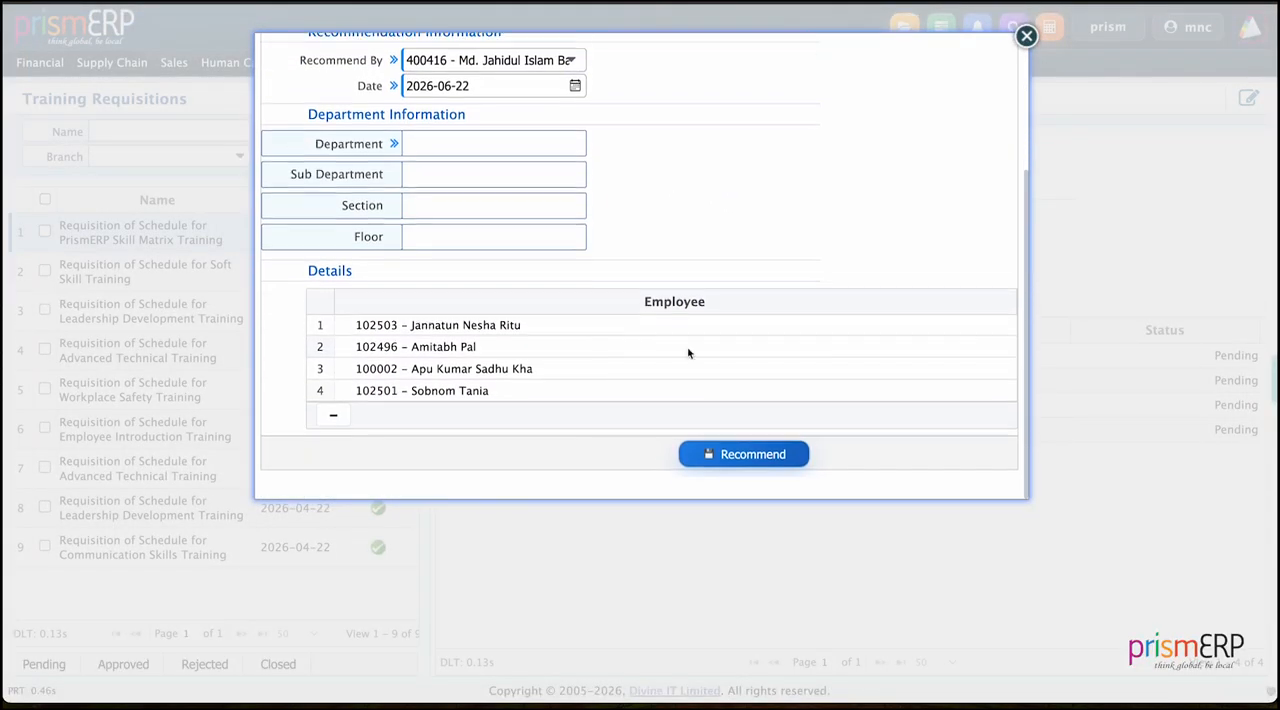
left_click(724, 469)
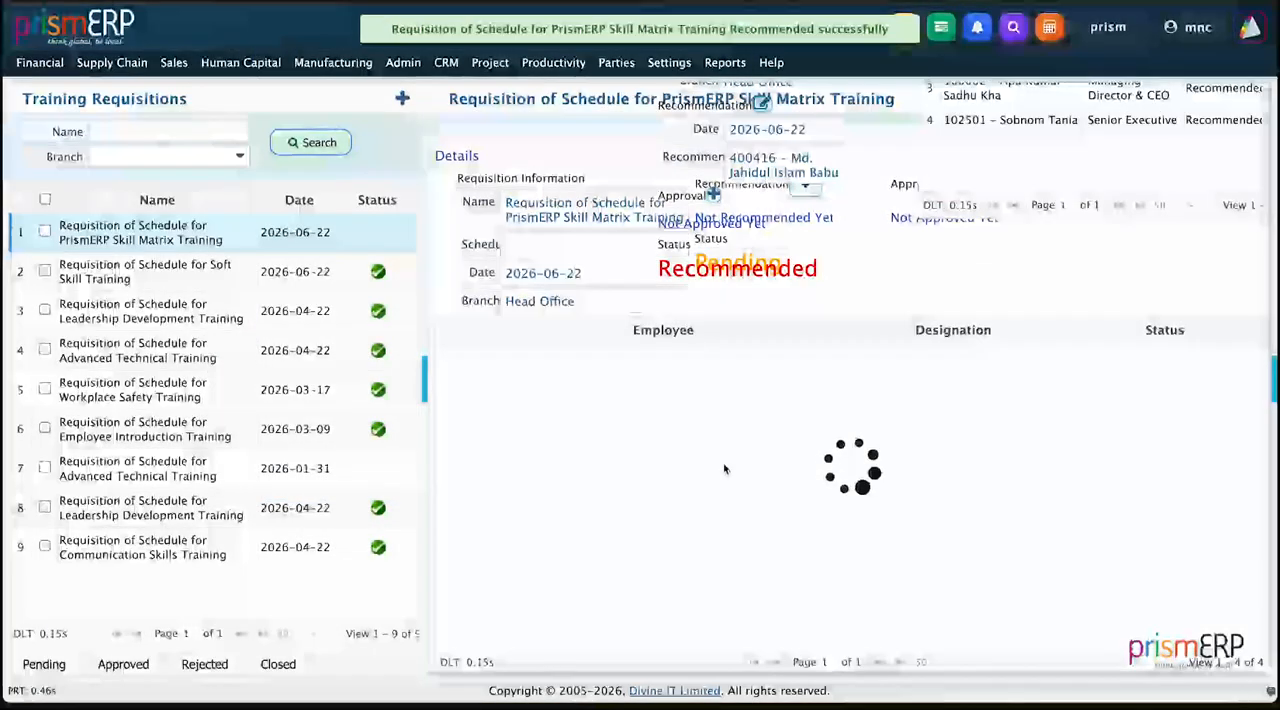
Step: Approve the PrismERP Skill Matrix Training requisition, choosing an employee from the list as the approver
mouse_move(207, 119)
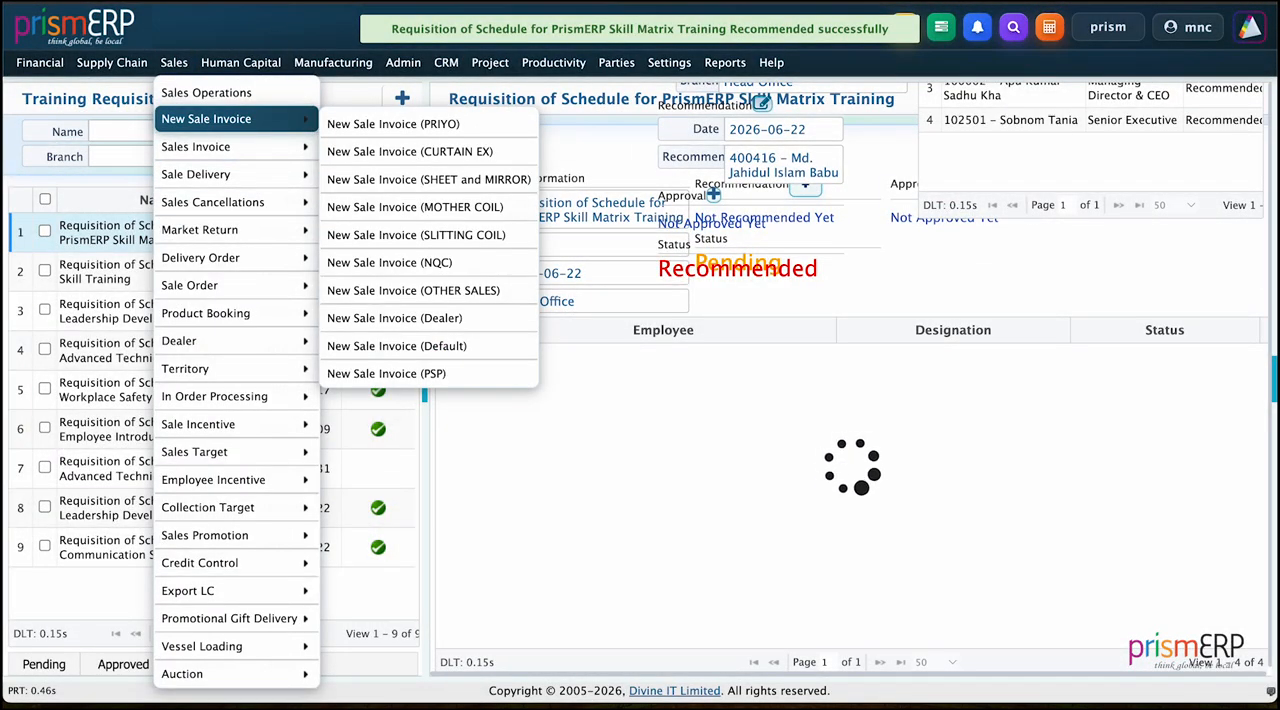
left_click(960, 184)
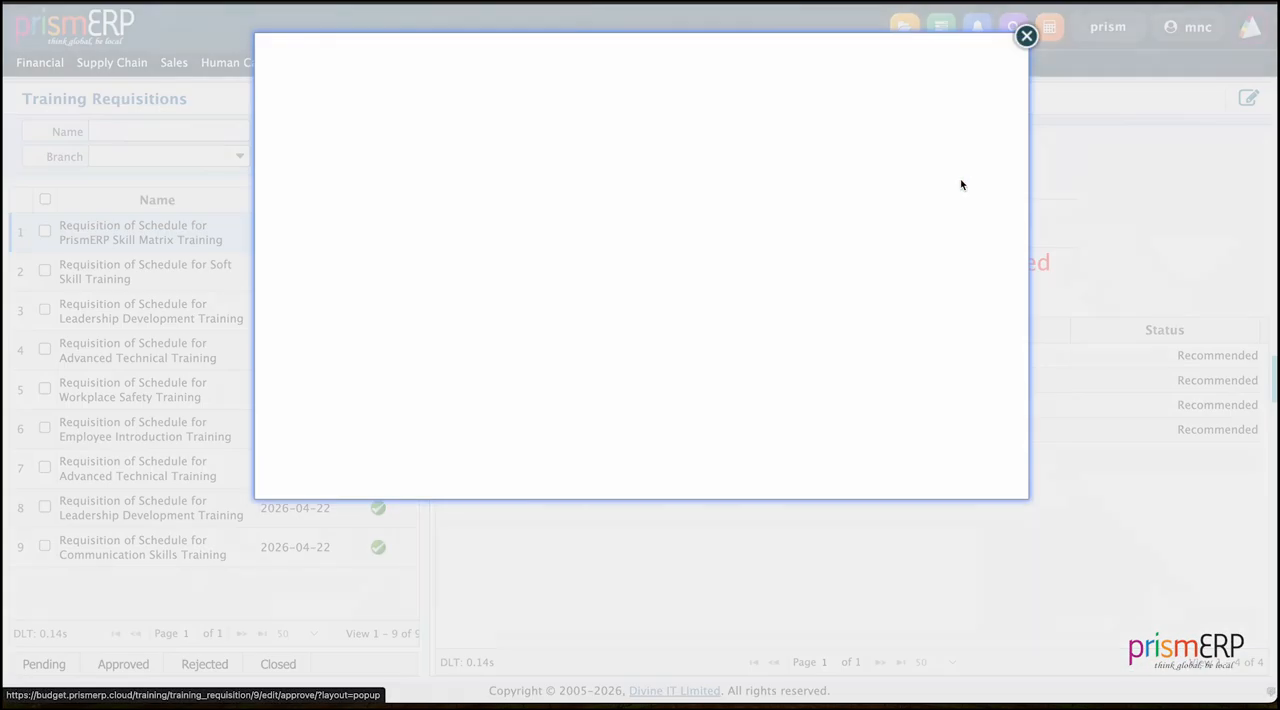
scroll(454, 207, "down", 3)
left_click(454, 207)
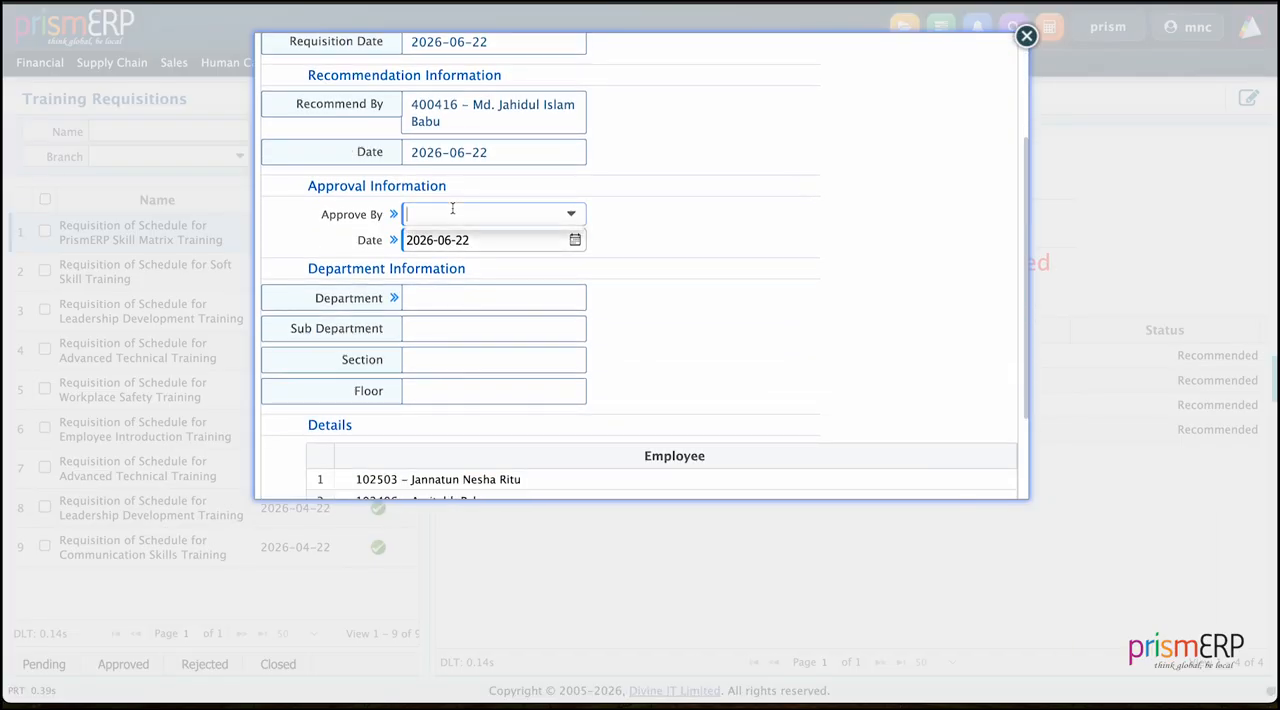
left_click(488, 307)
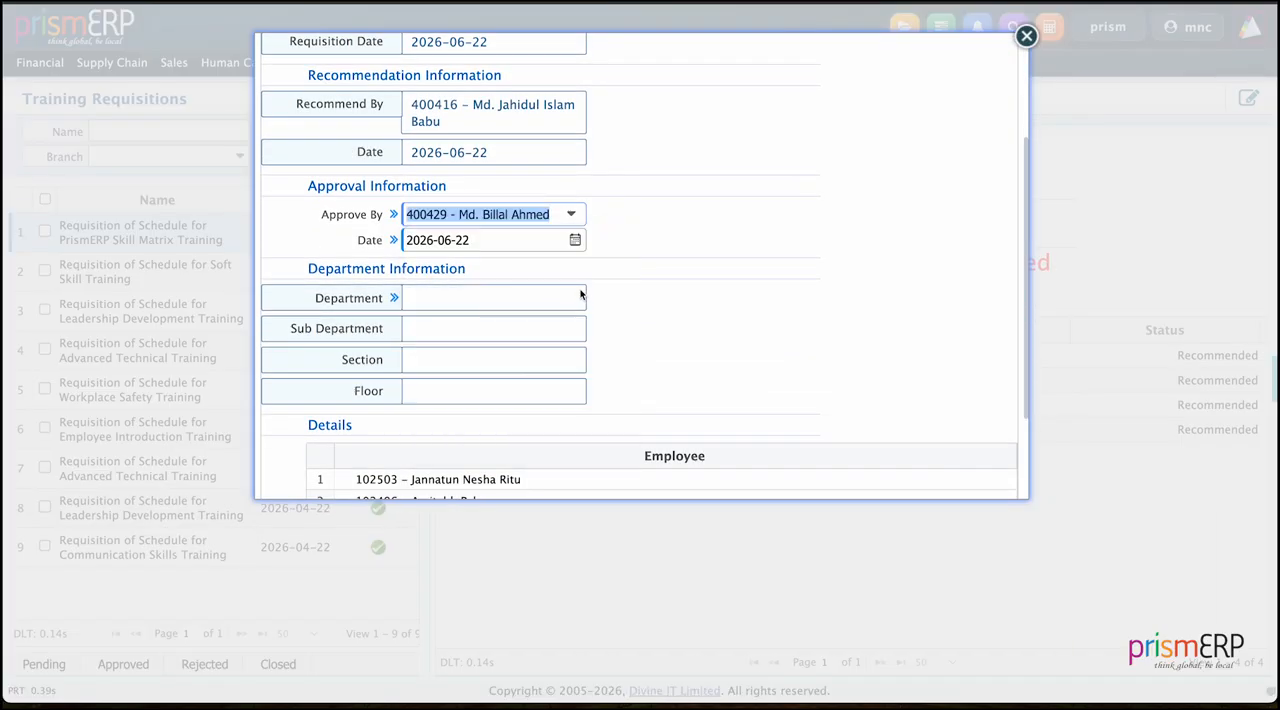
left_click(702, 307)
scroll(620, 360, "down", 3)
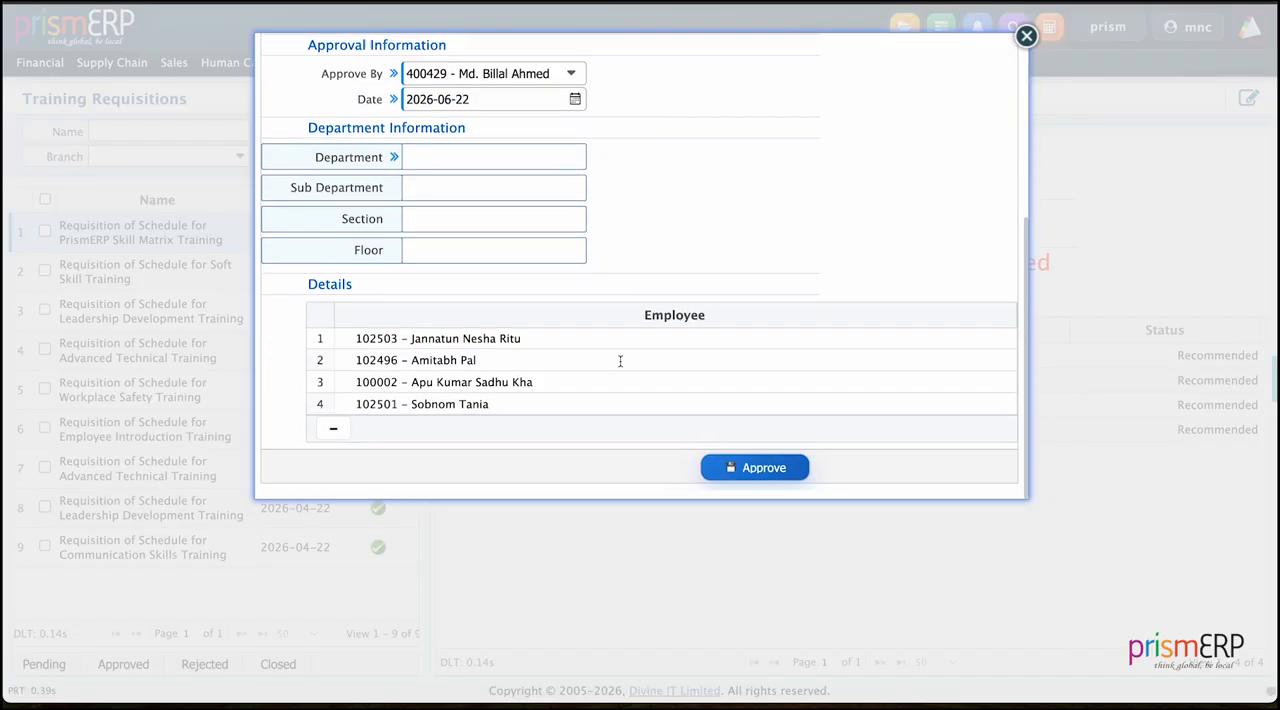
left_click(750, 468)
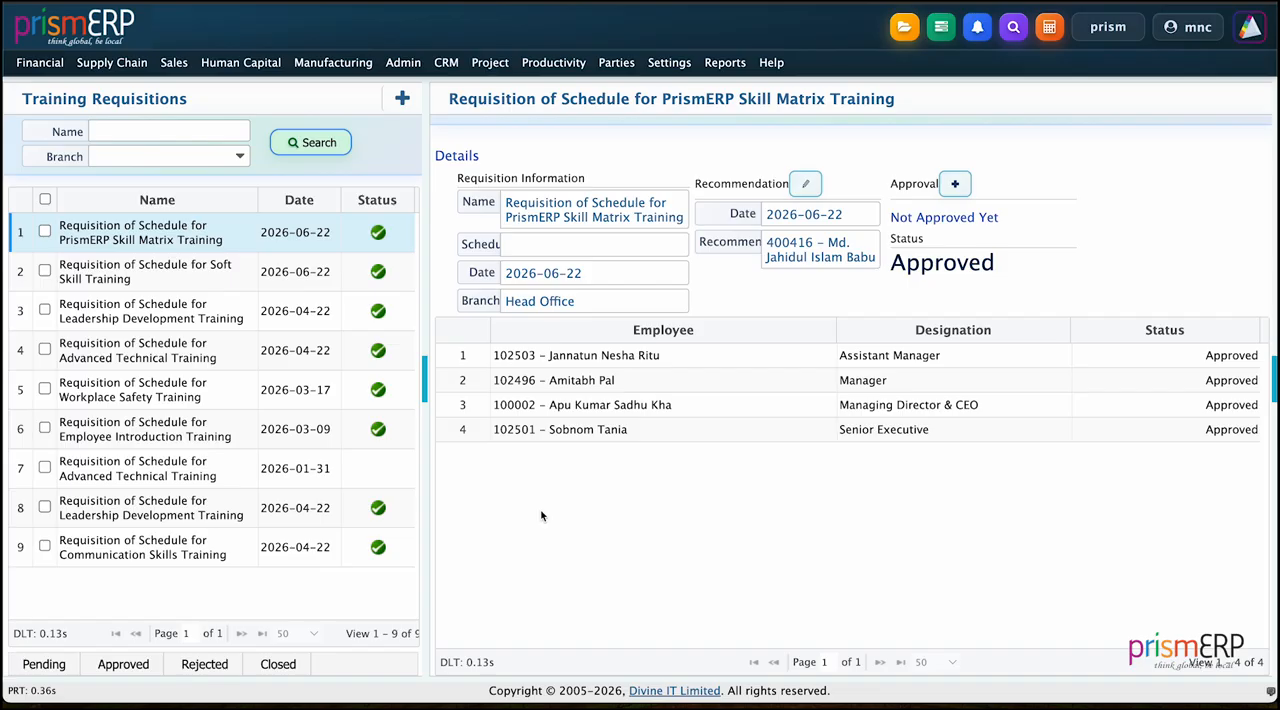
Step: Set the status of the schedule for PrismERP Skill Matrix Training to In Progress in the training schedule list
left_click(240, 62)
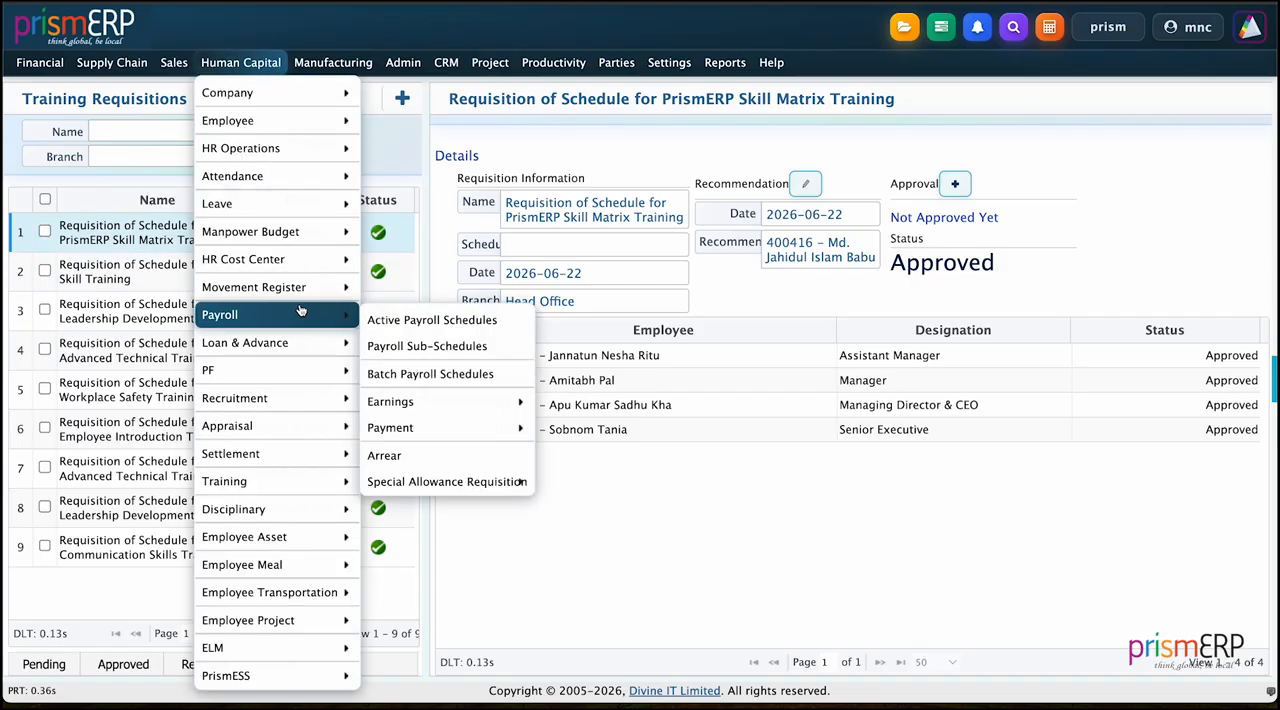
mouse_move(285, 480)
mouse_move(398, 478)
mouse_move(420, 350)
left_click(559, 372)
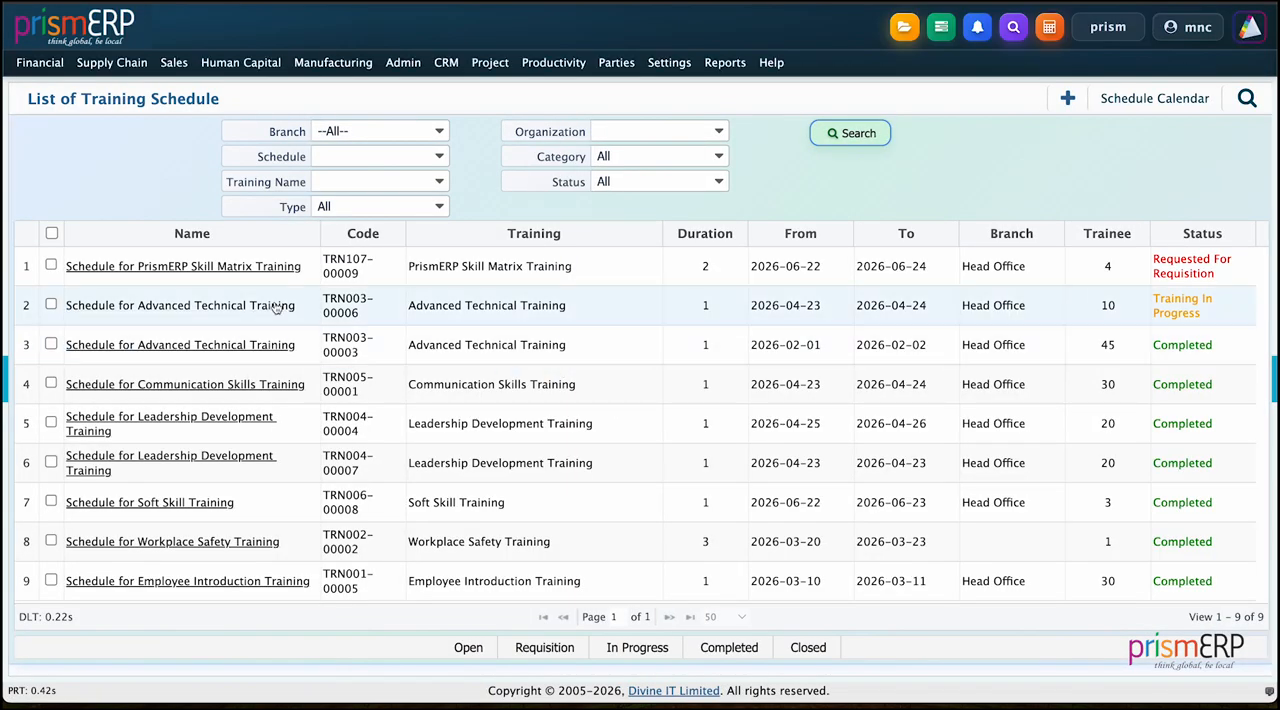
left_click(51, 264)
left_click(637, 647)
Step: Open the training schedule calendar to view the planned sessions
left_click(241, 62)
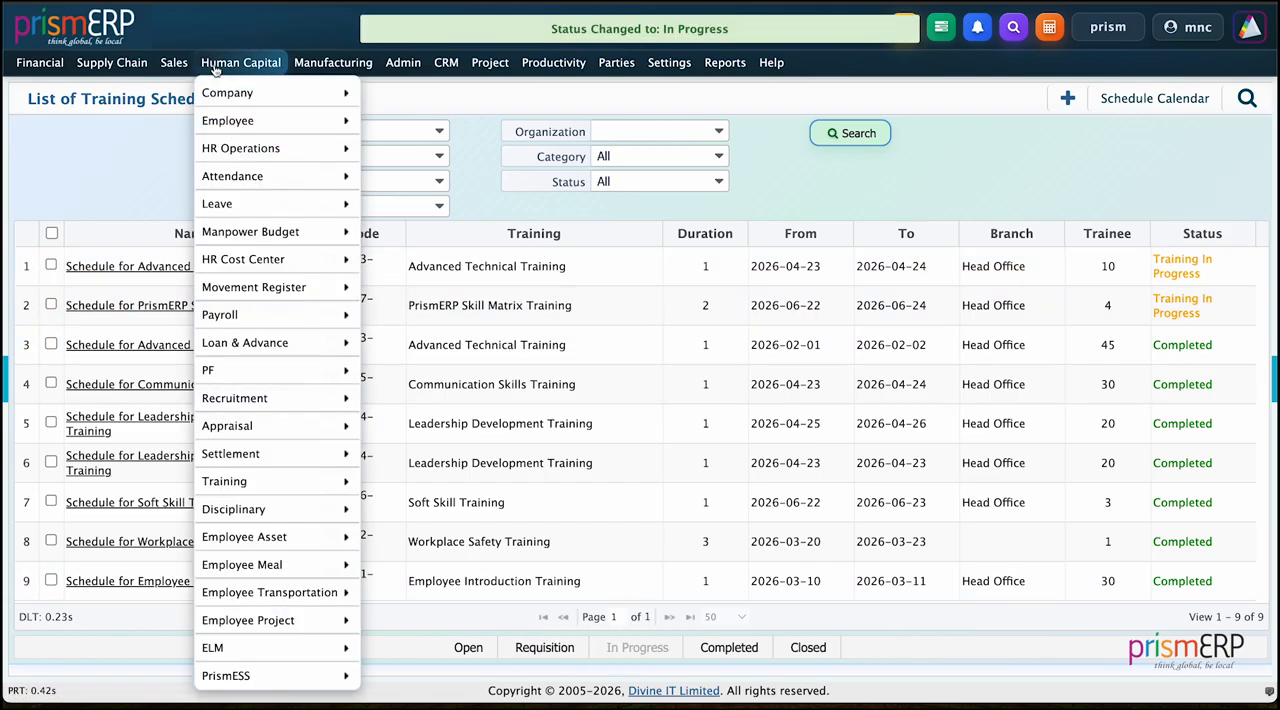
mouse_move(259, 489)
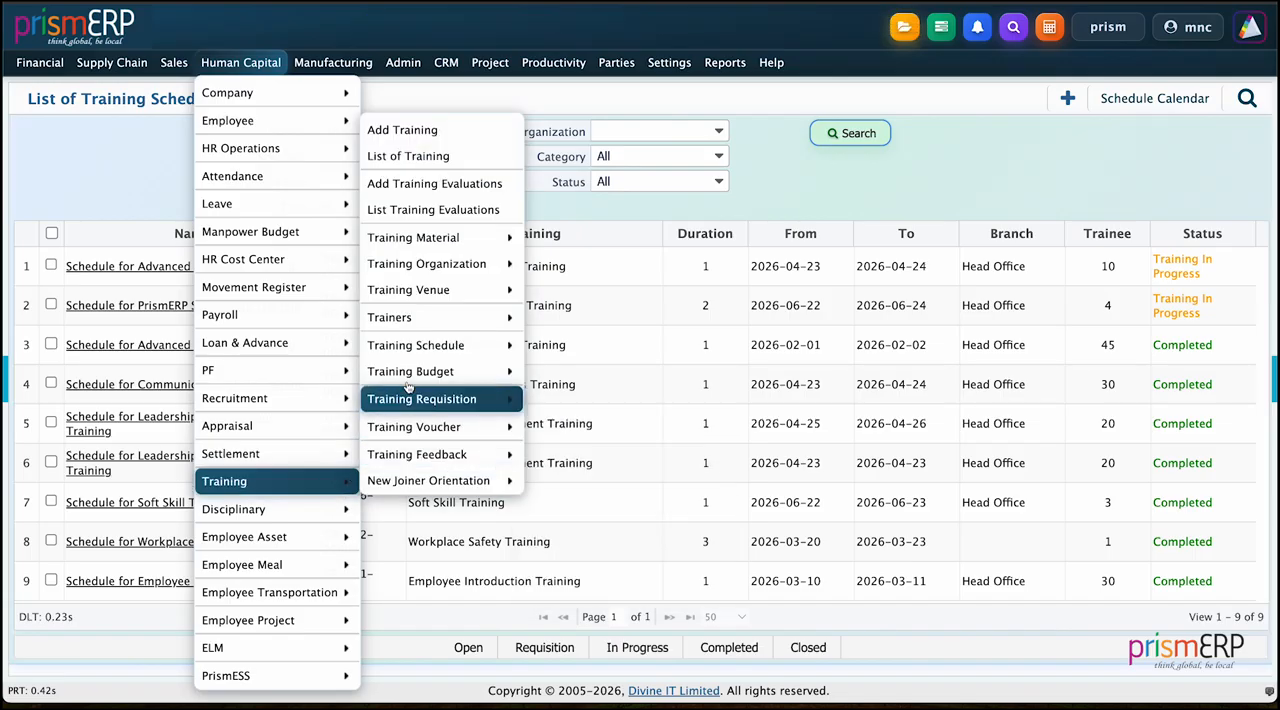
mouse_move(450, 345)
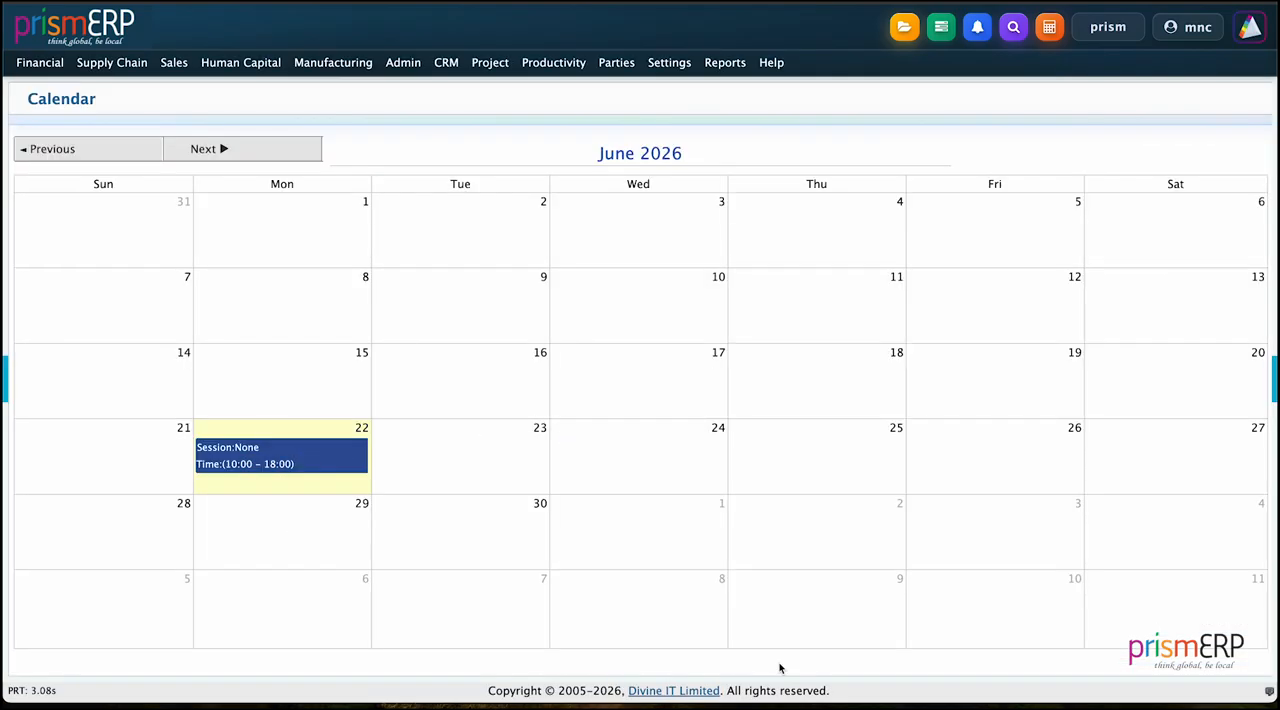
Step: Start a new training voucher for Head Office with the PrismERP Skill Matrix Training schedule and the first Commission Expense account
left_click(249, 63)
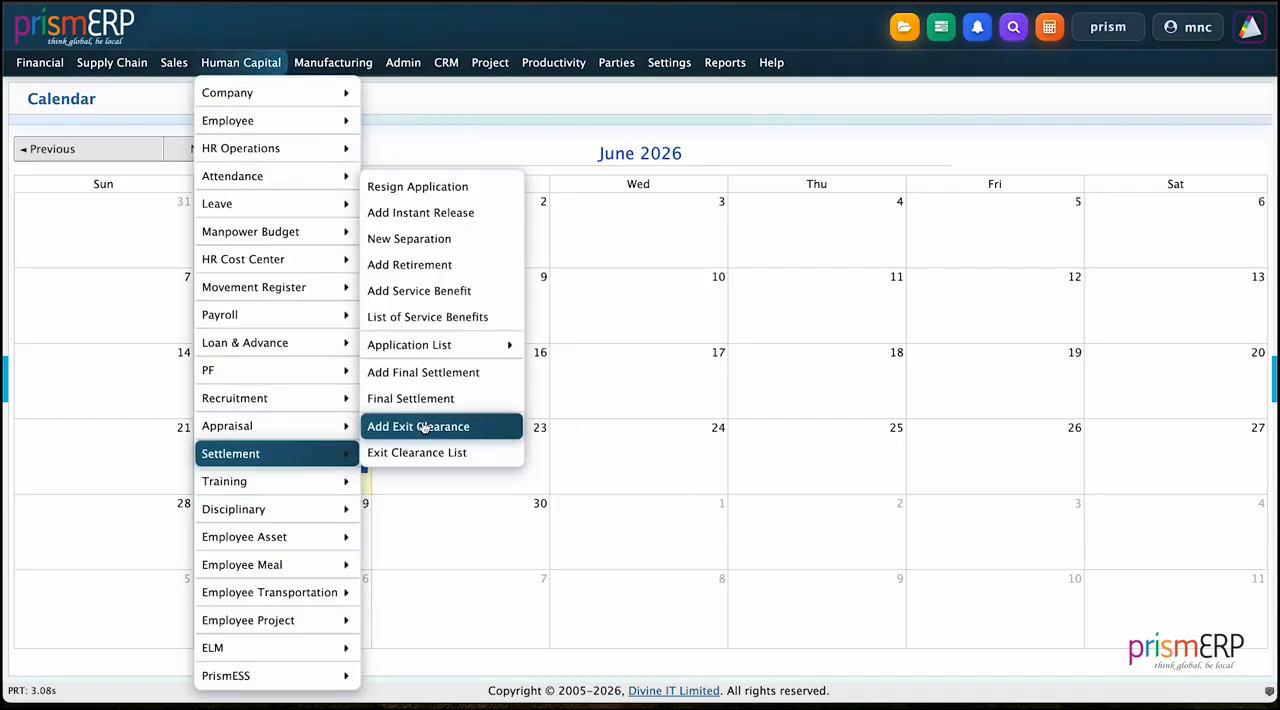
mouse_move(420, 427)
left_click(568, 429)
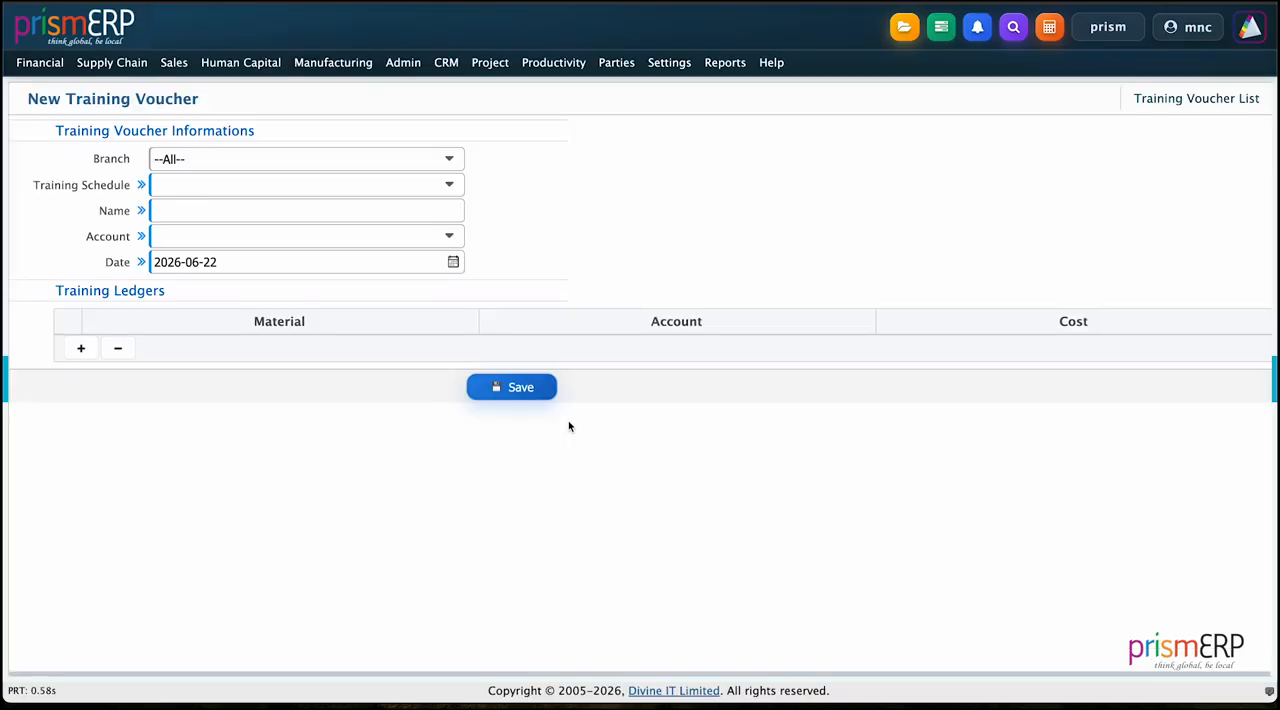
left_click(334, 166)
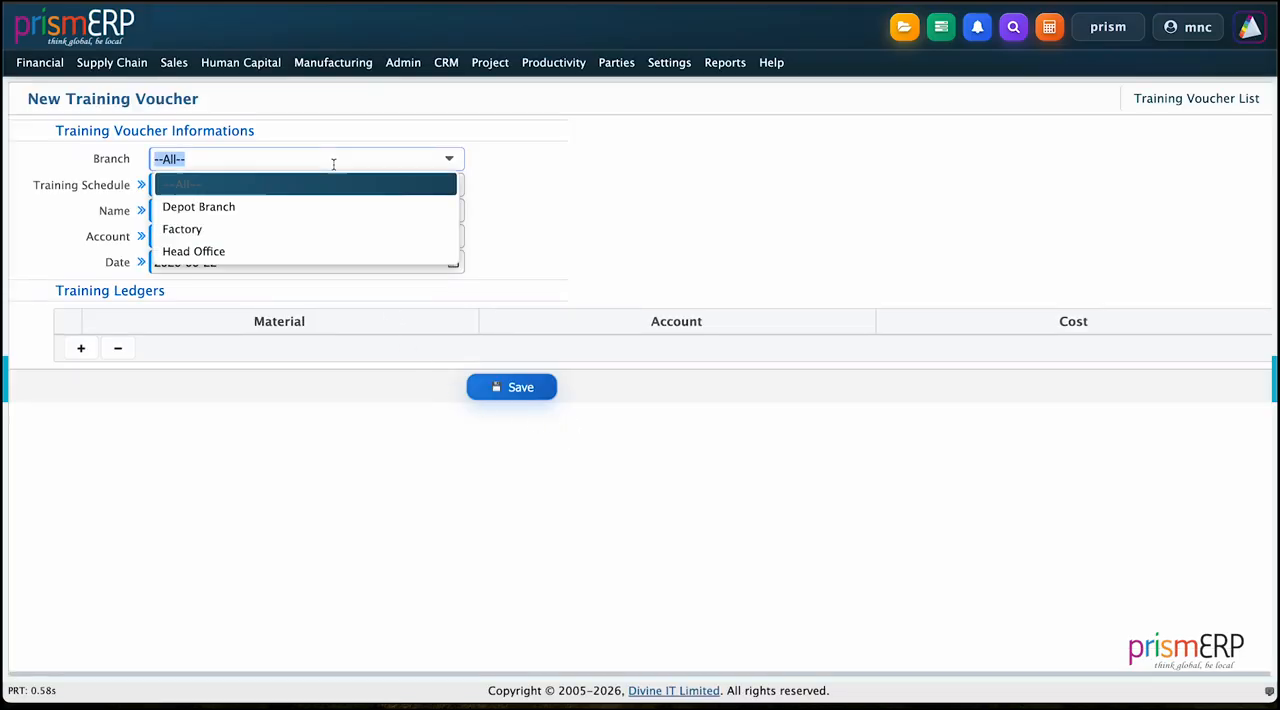
left_click(277, 247)
left_click(224, 186)
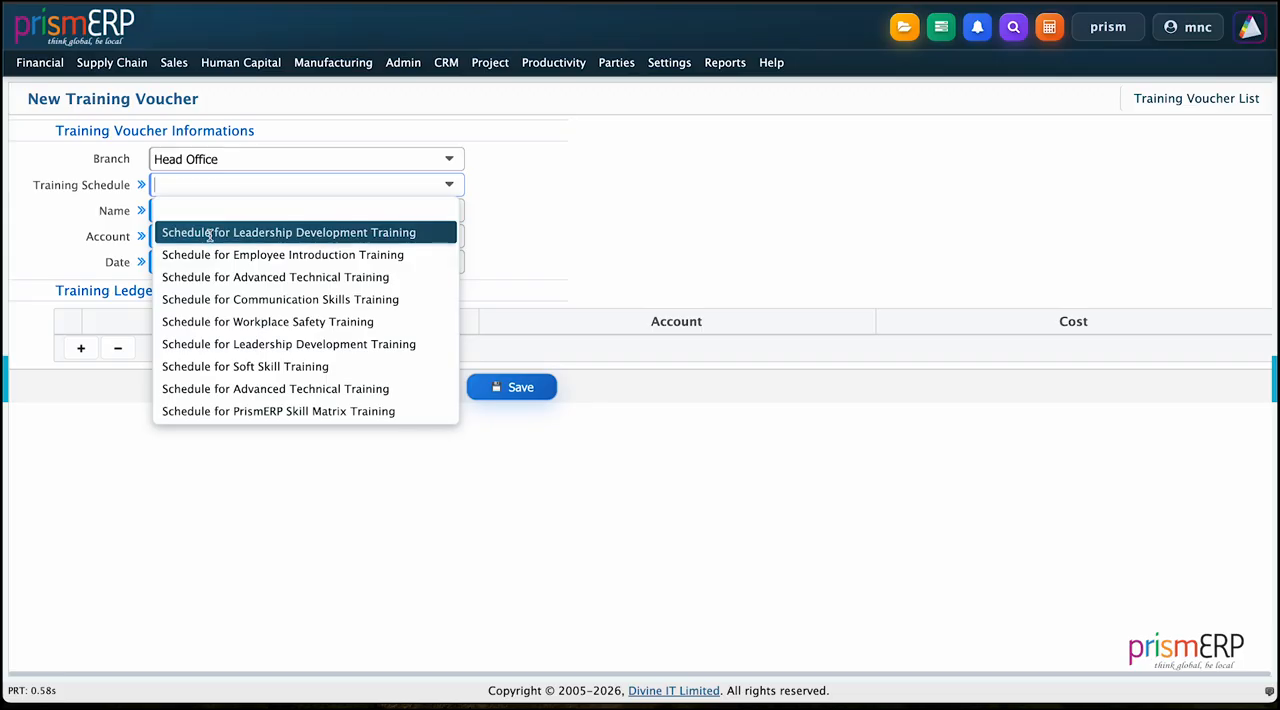
left_click(210, 409)
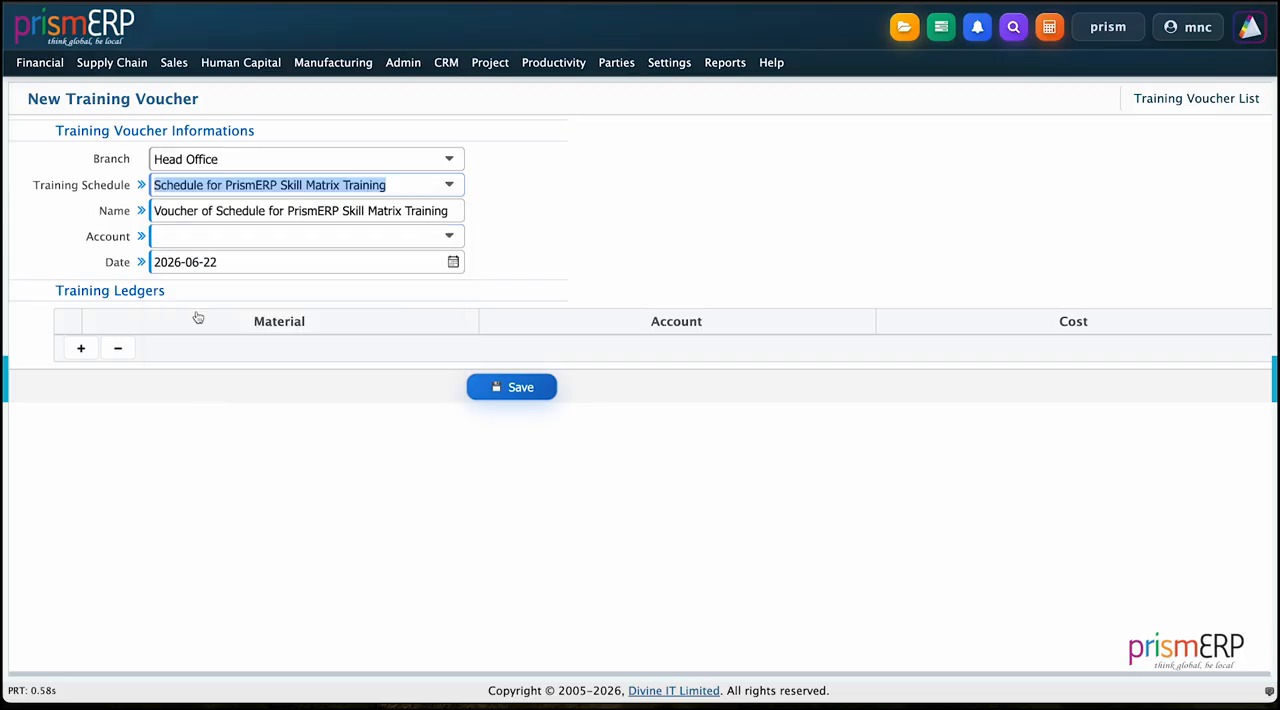
left_click(188, 236)
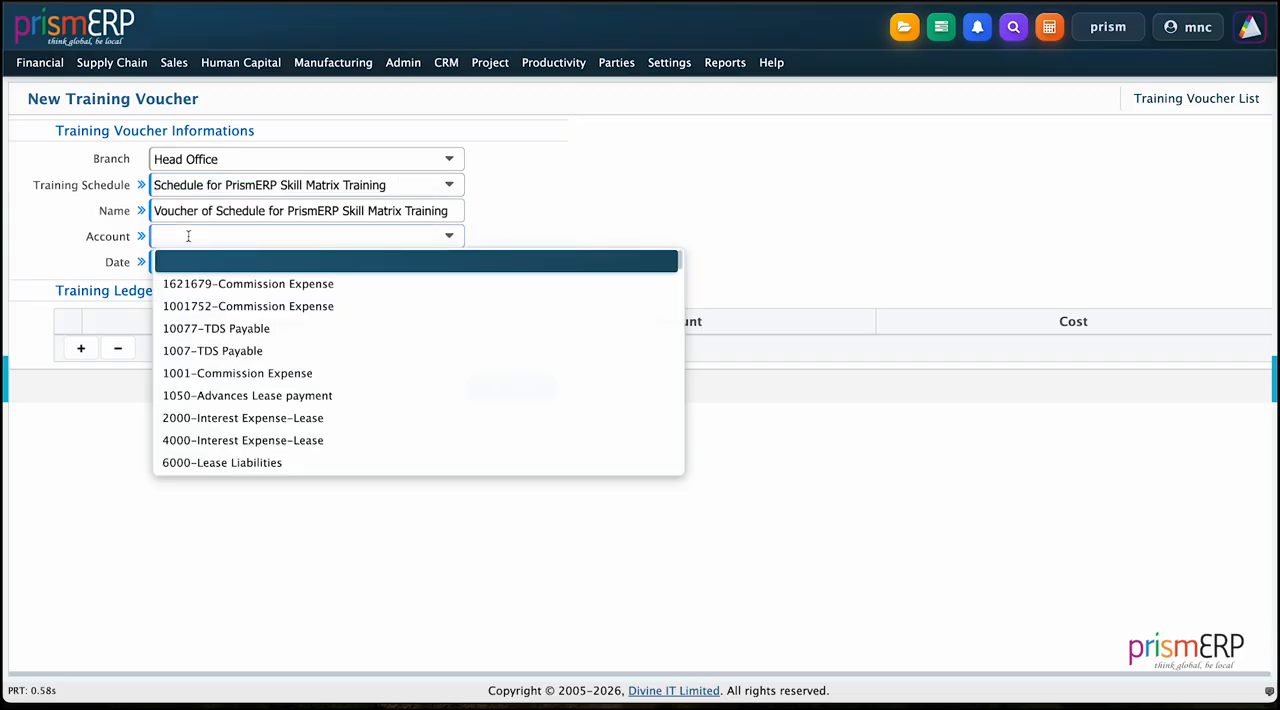
left_click(196, 283)
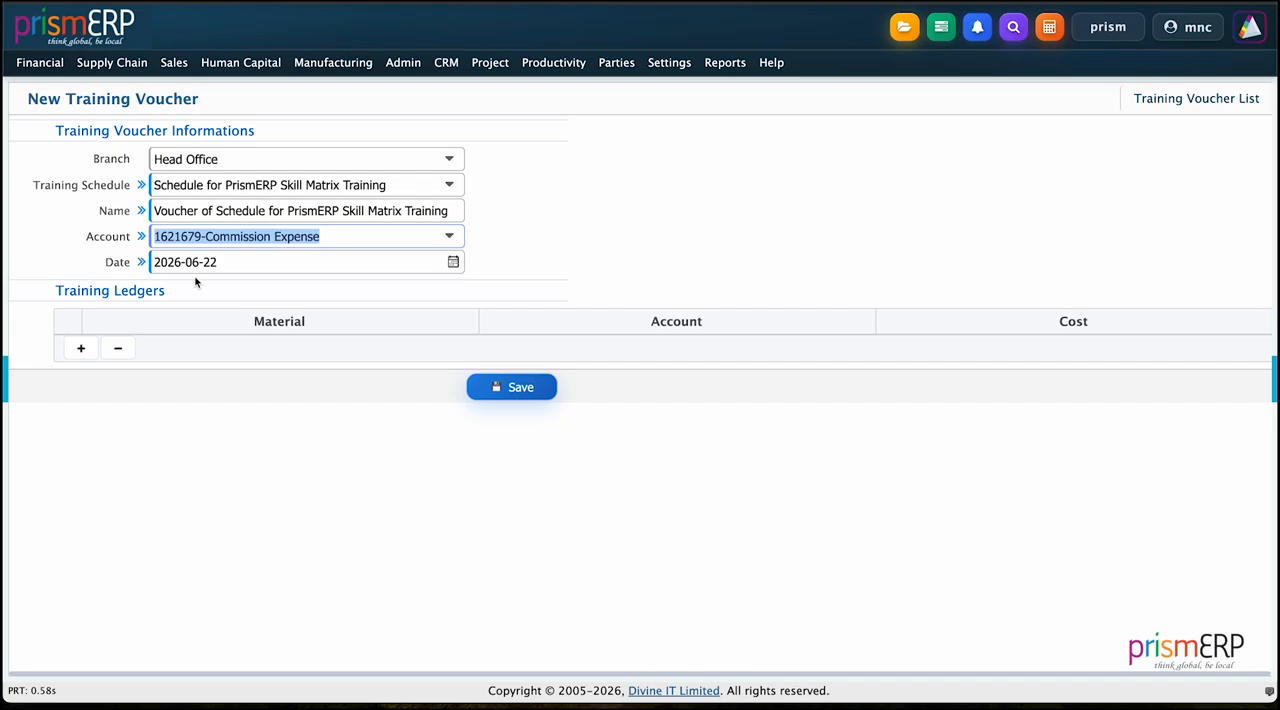
Step: Add Laptops and Notepad as the first two material lines of the voucher's training ledgers
left_click(81, 349)
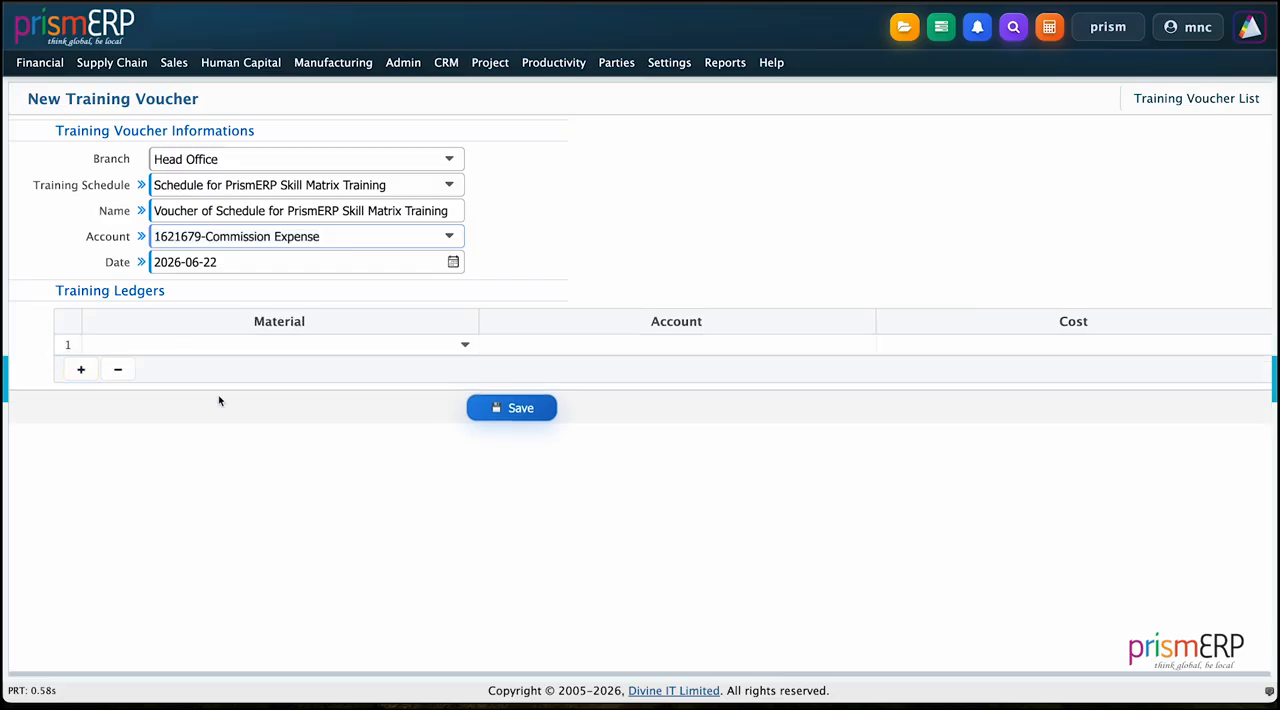
left_click(222, 345)
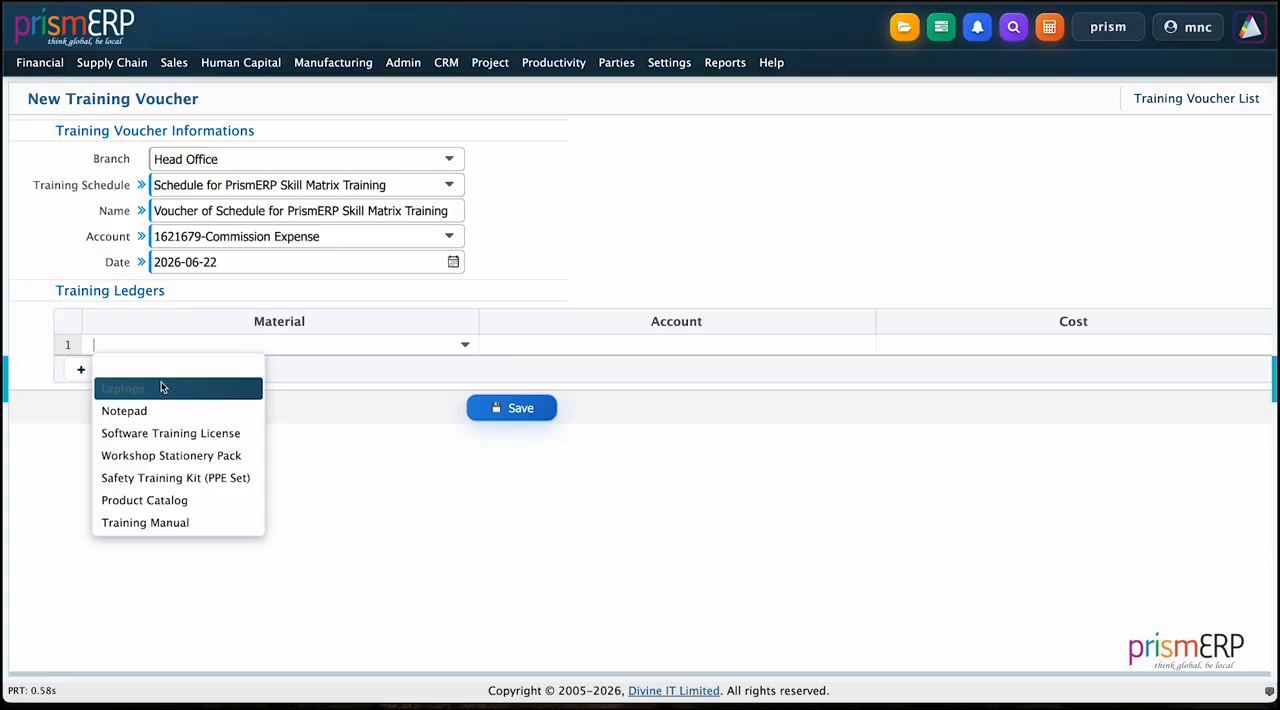
left_click(161, 388)
left_click(81, 369)
left_click(129, 366)
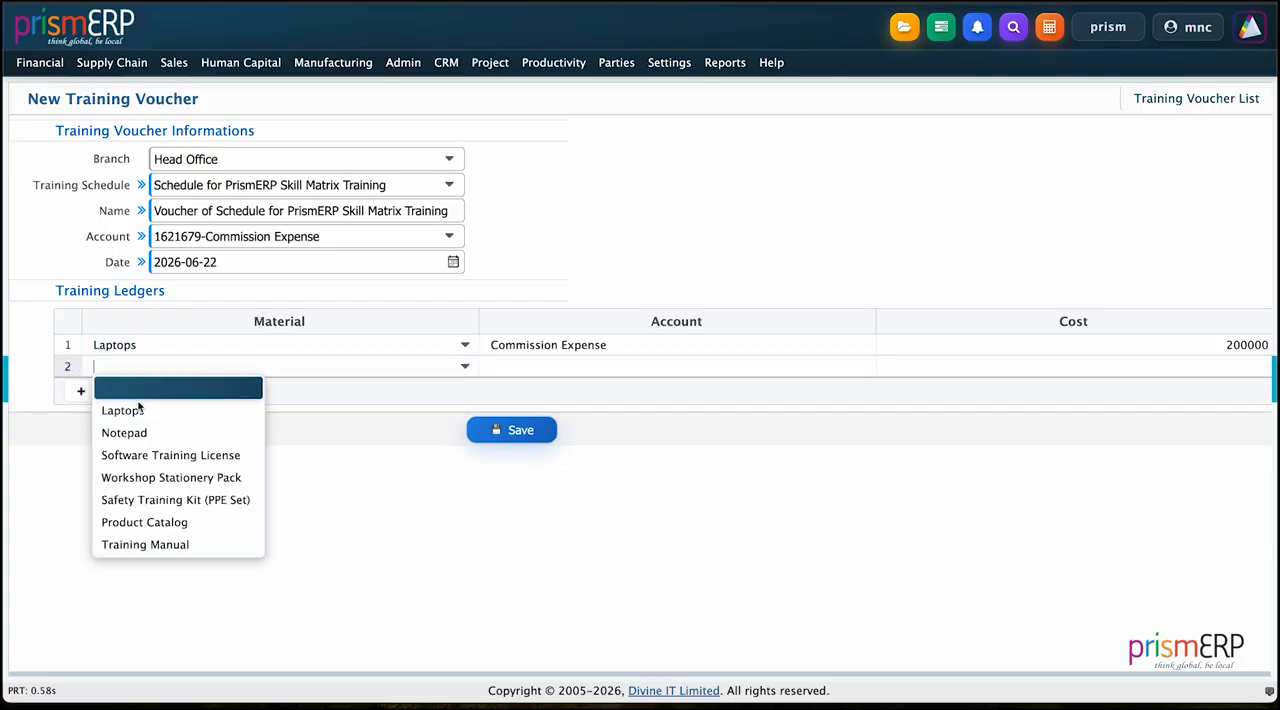
left_click(130, 432)
Step: Add Software Training License and Training Manual as the third and fourth material lines of the training ledgers
left_click(84, 394)
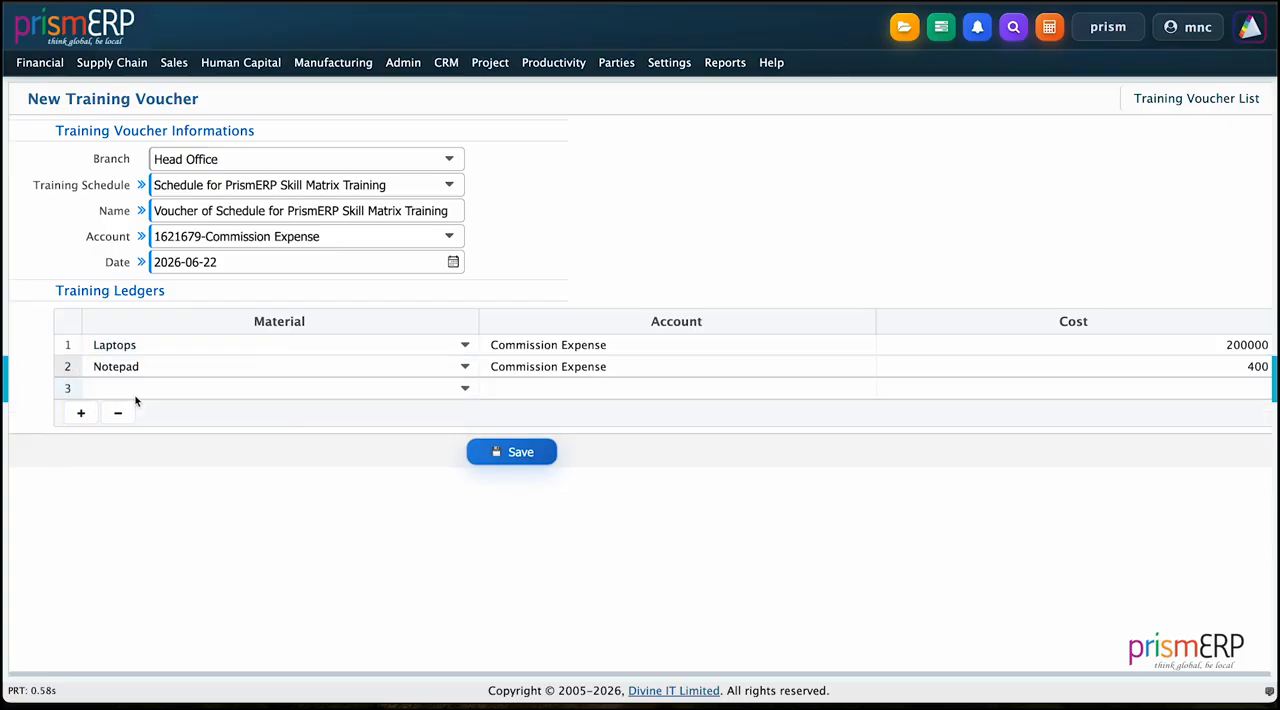
left_click(138, 391)
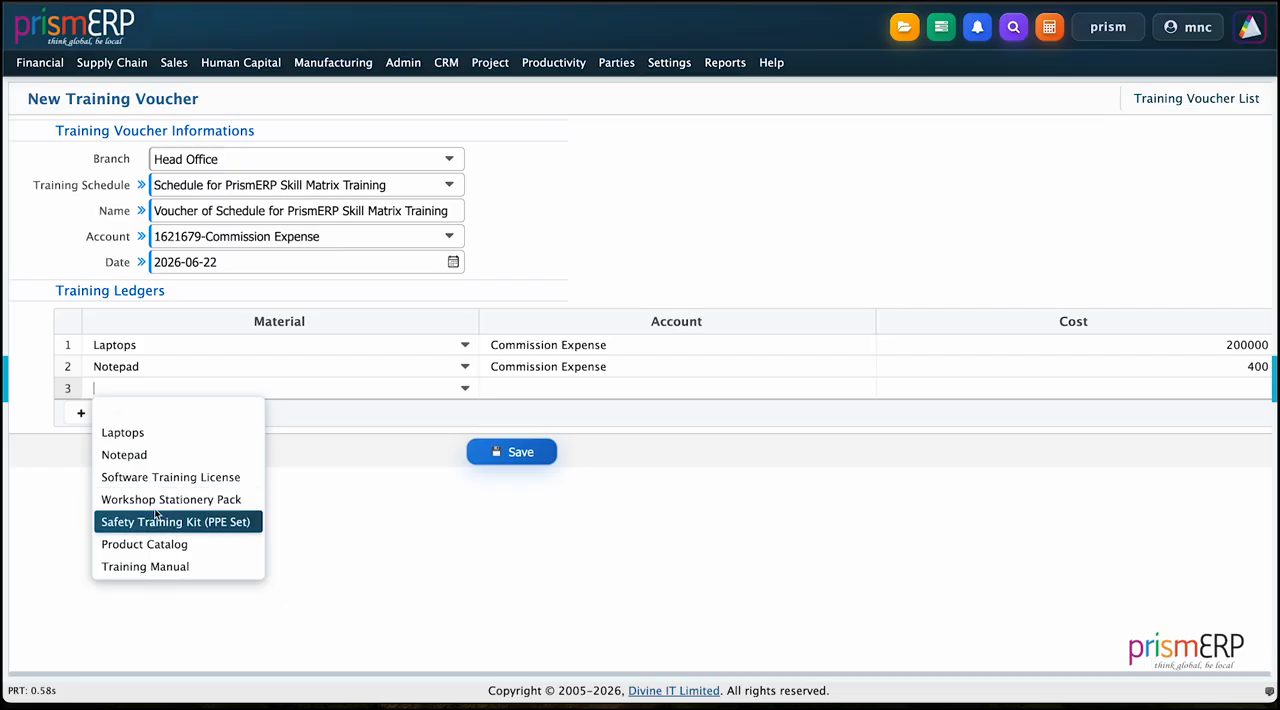
left_click(163, 489)
left_click(81, 412)
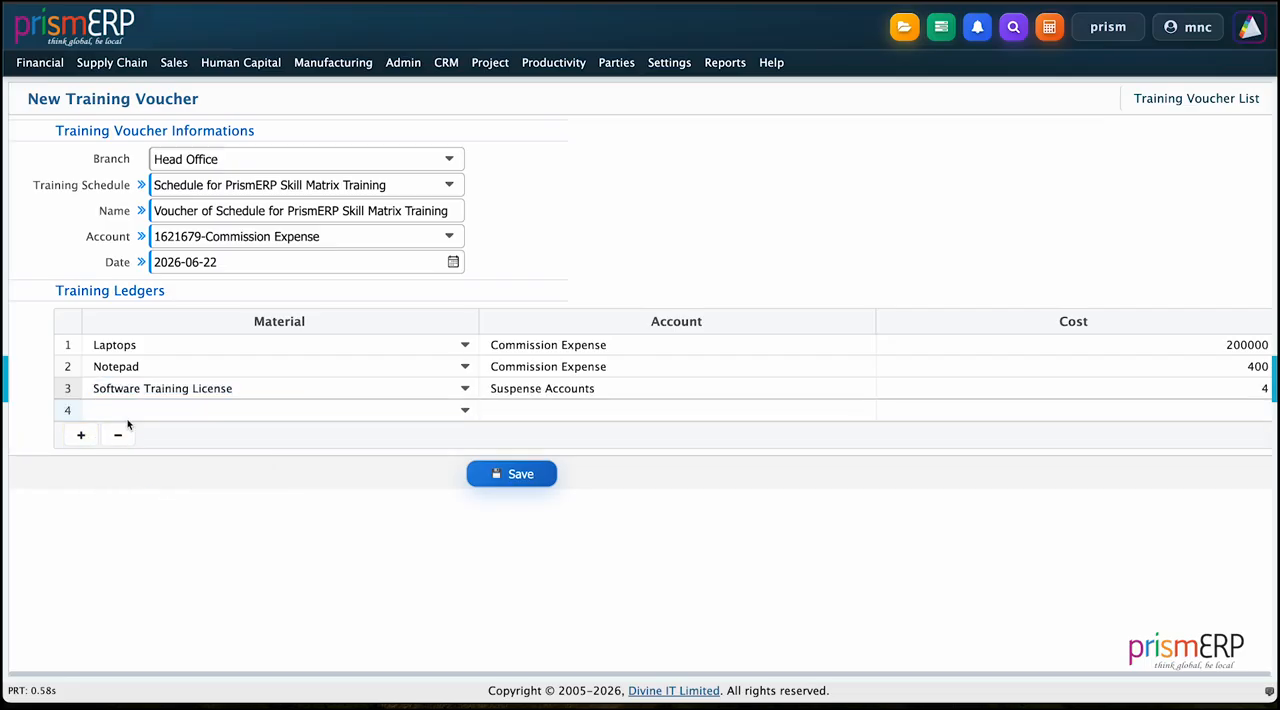
left_click(132, 413)
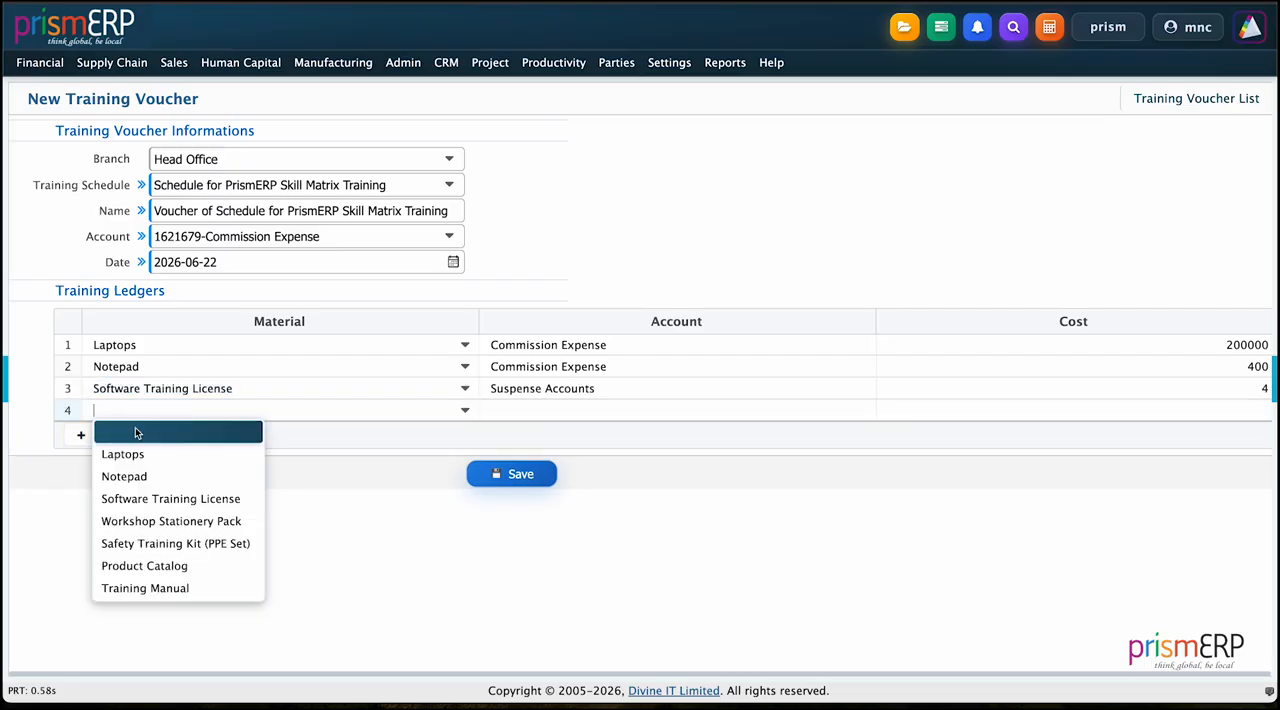
left_click(143, 587)
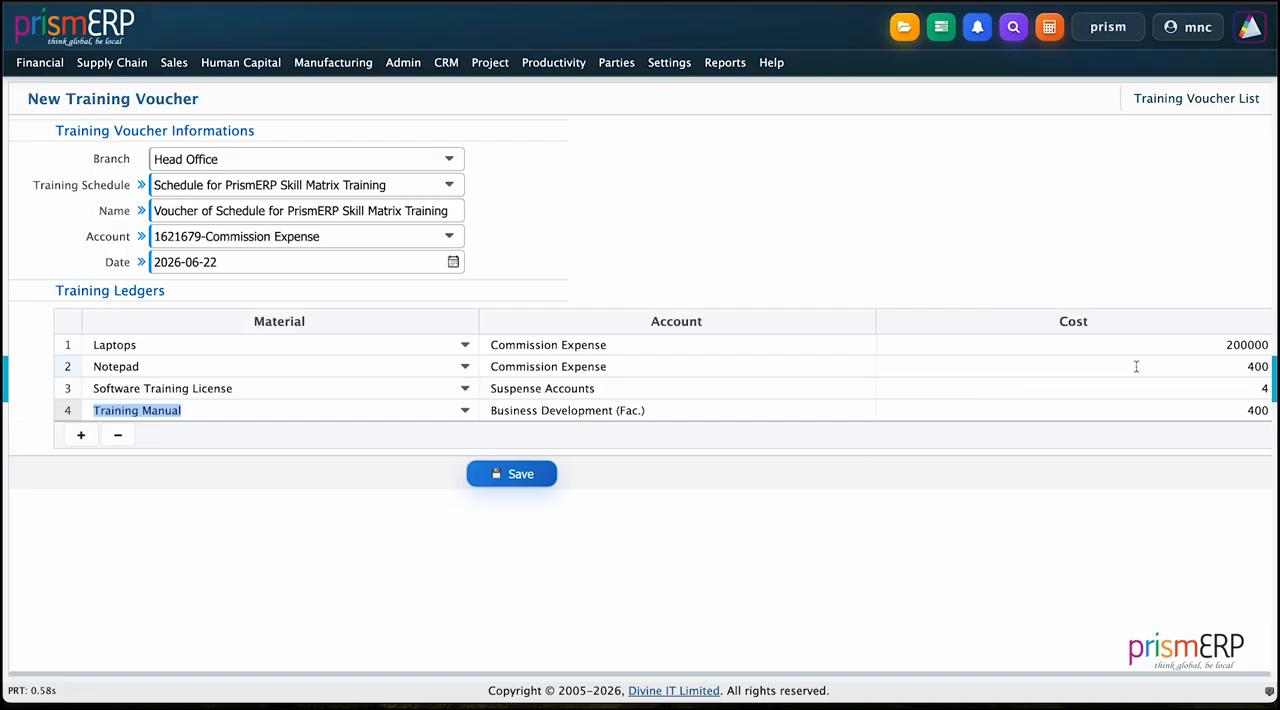
Step: Set the costs to 40000 for Notepad, 5000 for Software Training License and 4000 for Training Manual, and save the voucher
left_click(1268, 366)
type("00")
left_click(1266, 390)
type("00")
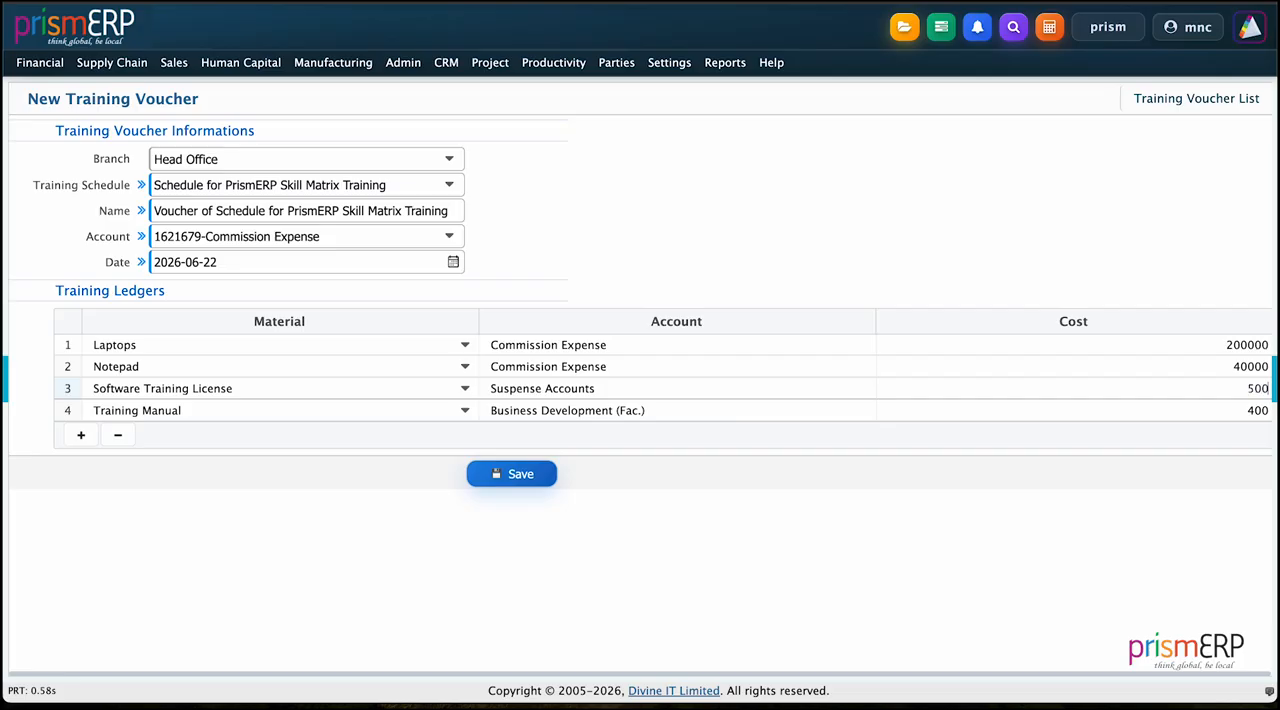
left_click(1262, 410)
type("0")
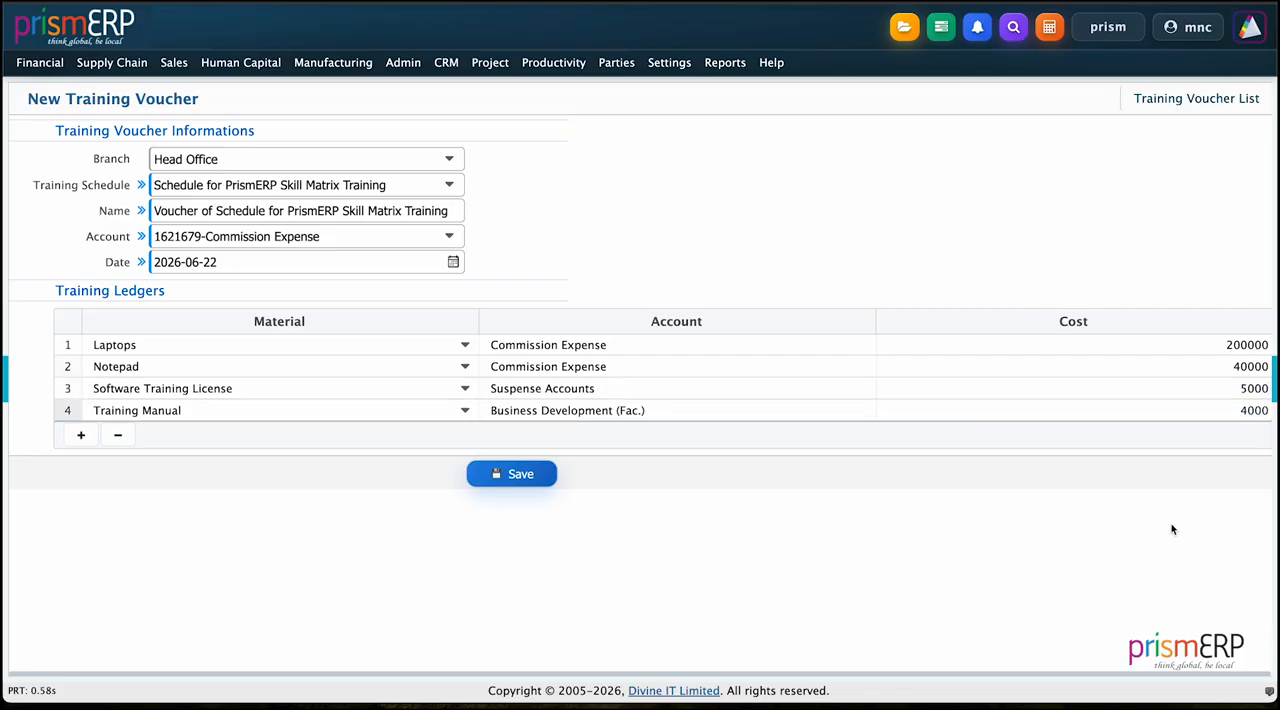
left_click(501, 477)
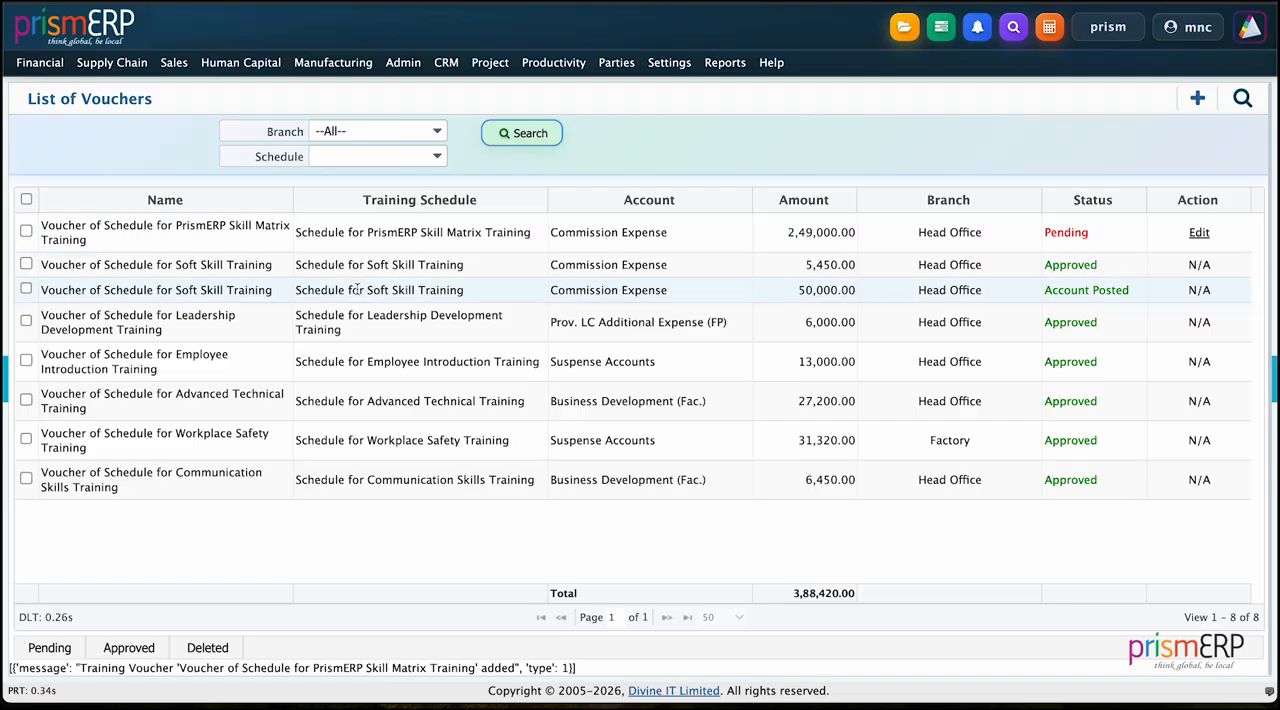
Step: Approve the PrismERP Skill Matrix Training voucher and create its accounting voucher through Training Account Posting
left_click(26, 231)
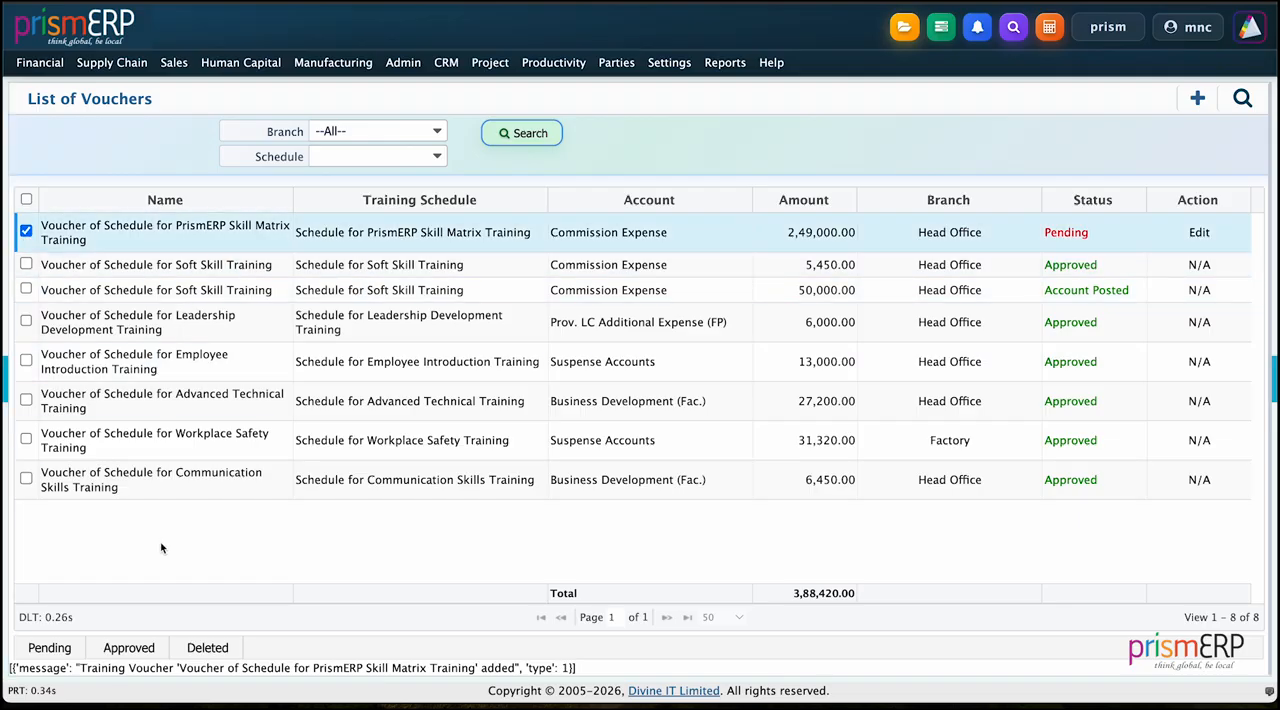
left_click(137, 650)
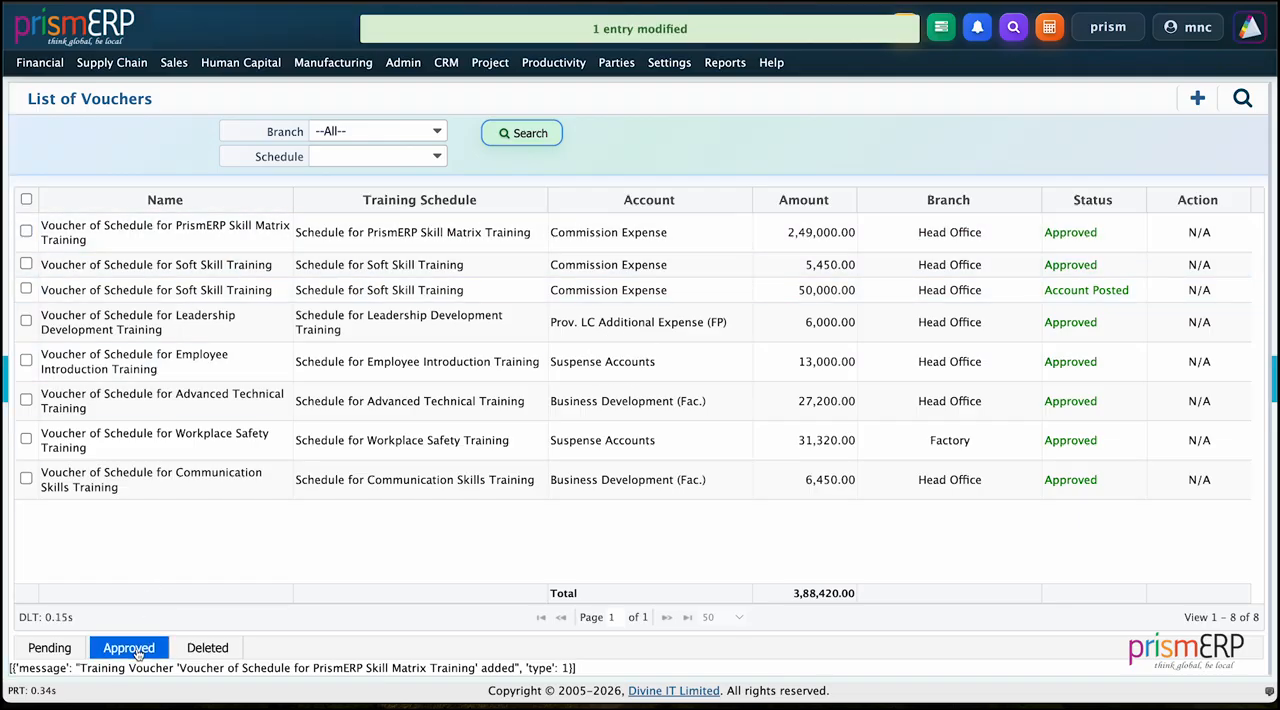
left_click(240, 62)
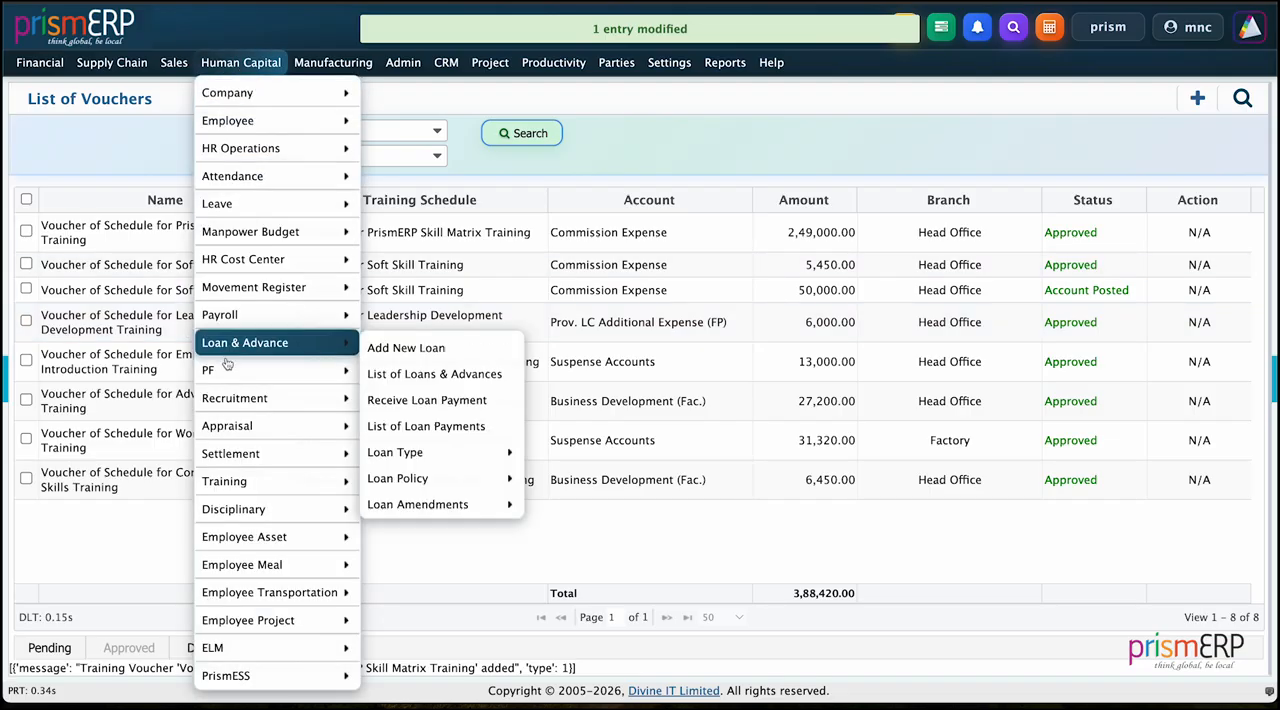
mouse_move(221, 456)
mouse_move(309, 476)
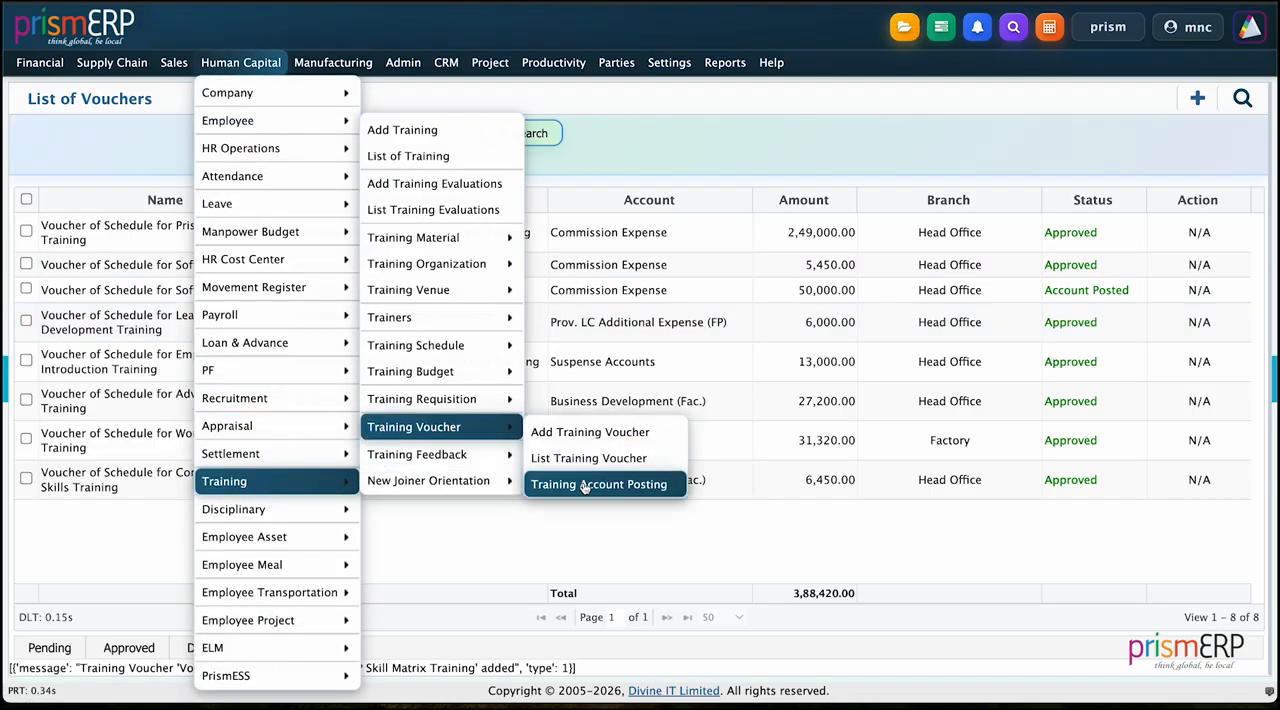
left_click(583, 482)
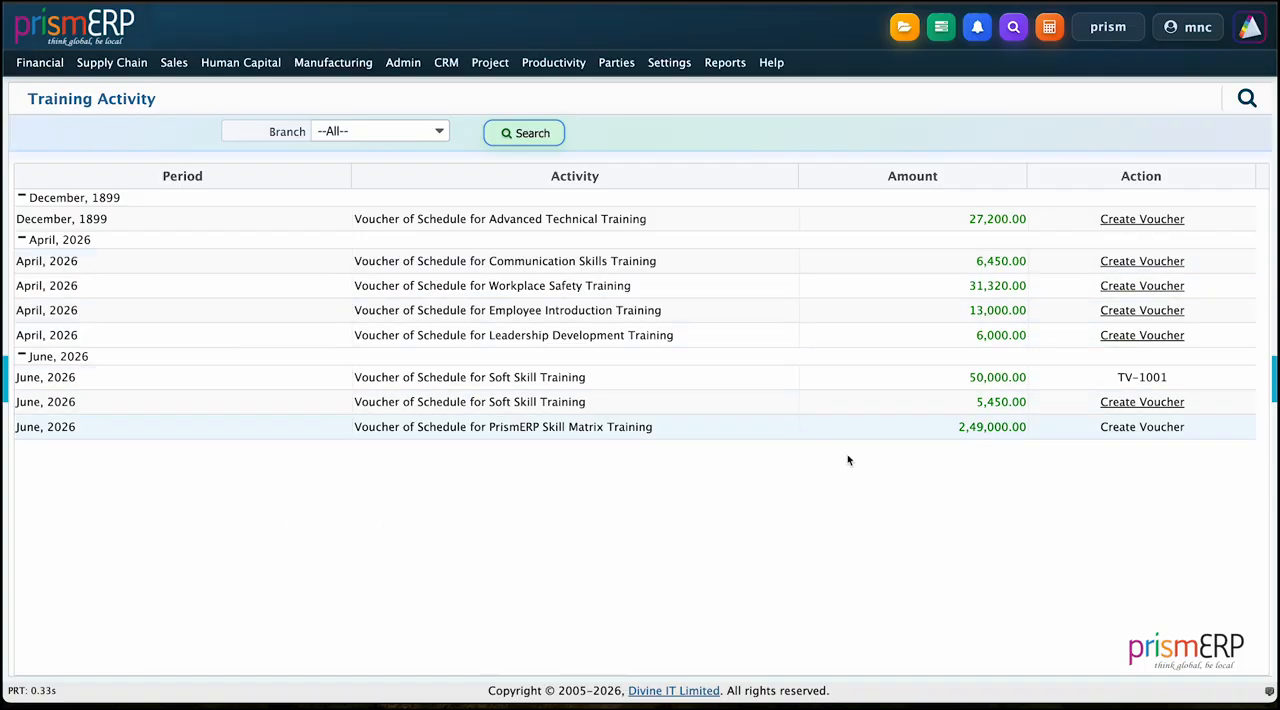
left_click(1146, 427)
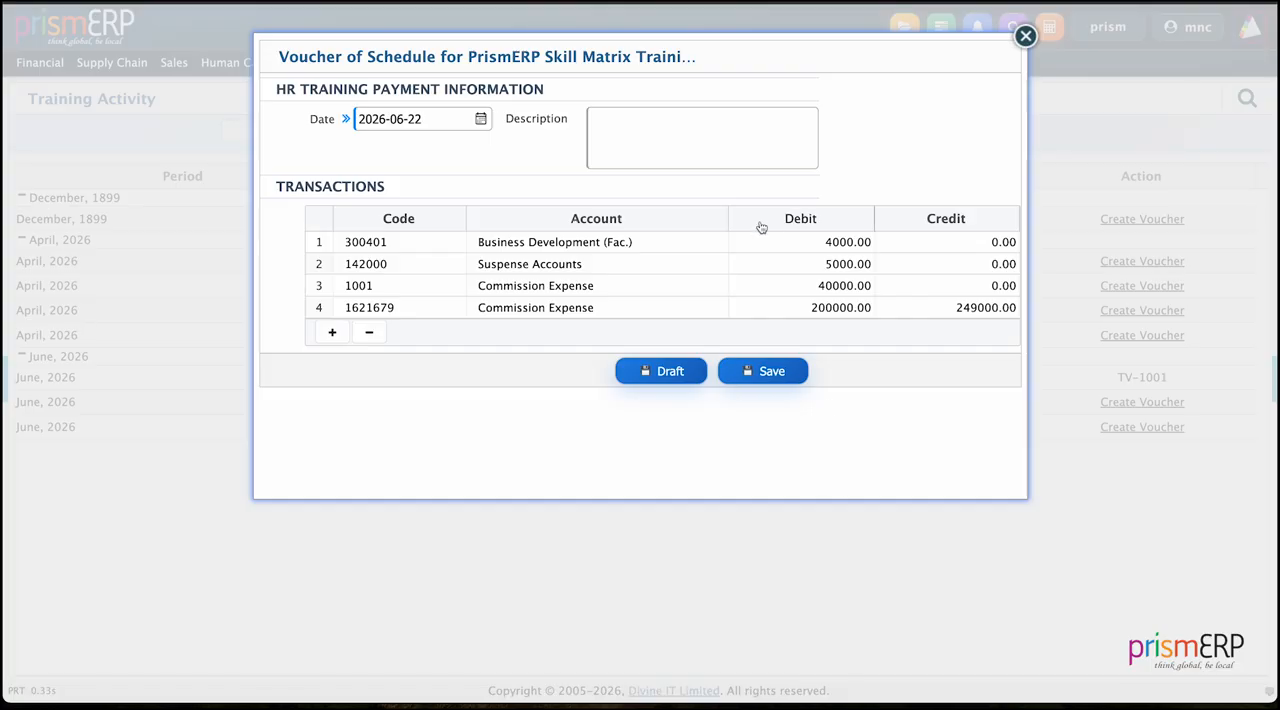
left_click(770, 369)
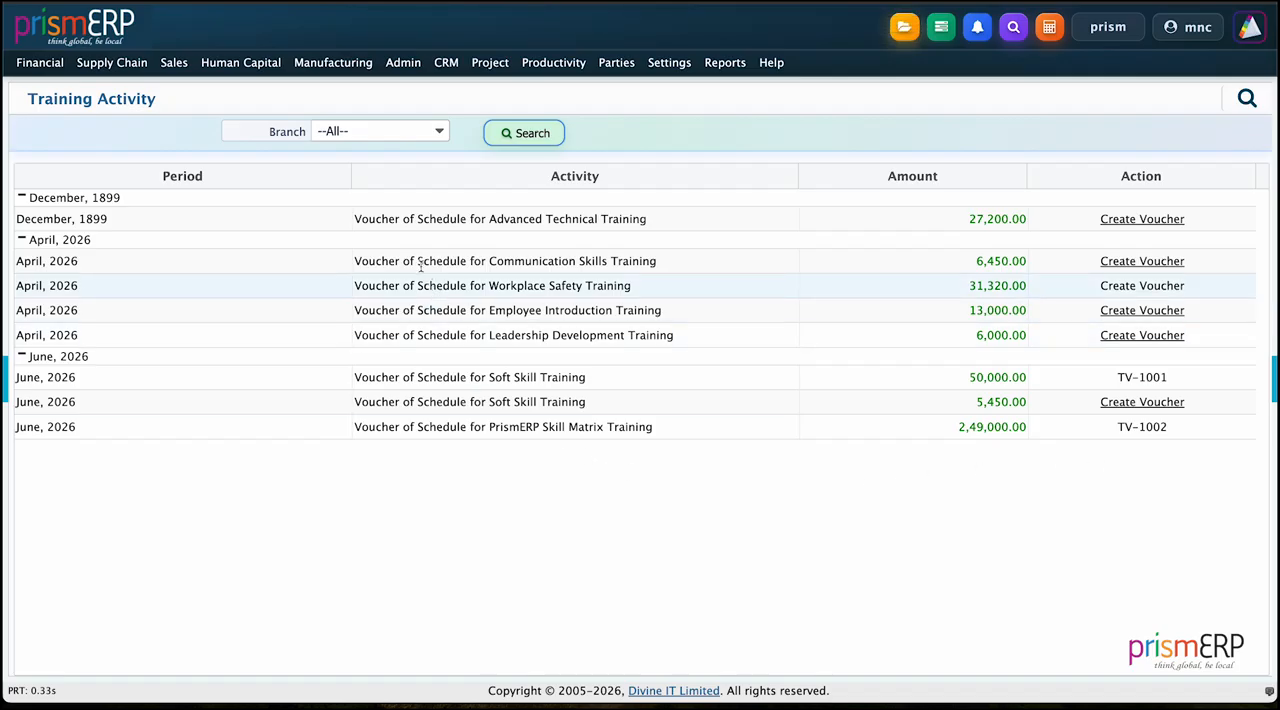
Step: Mark the PrismERP Skill Matrix Training schedule as Completed in the list of training schedules
mouse_move(262, 78)
mouse_move(280, 480)
mouse_move(418, 452)
mouse_move(430, 345)
left_click(590, 372)
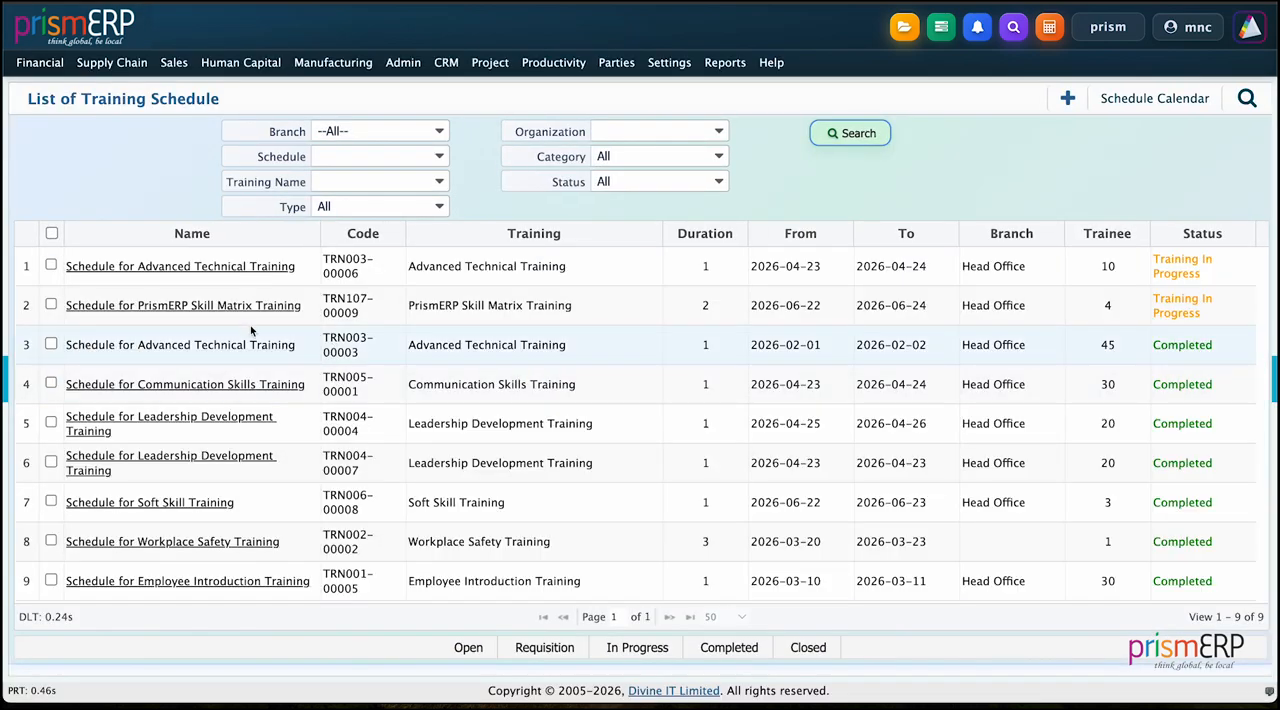
left_click(51, 304)
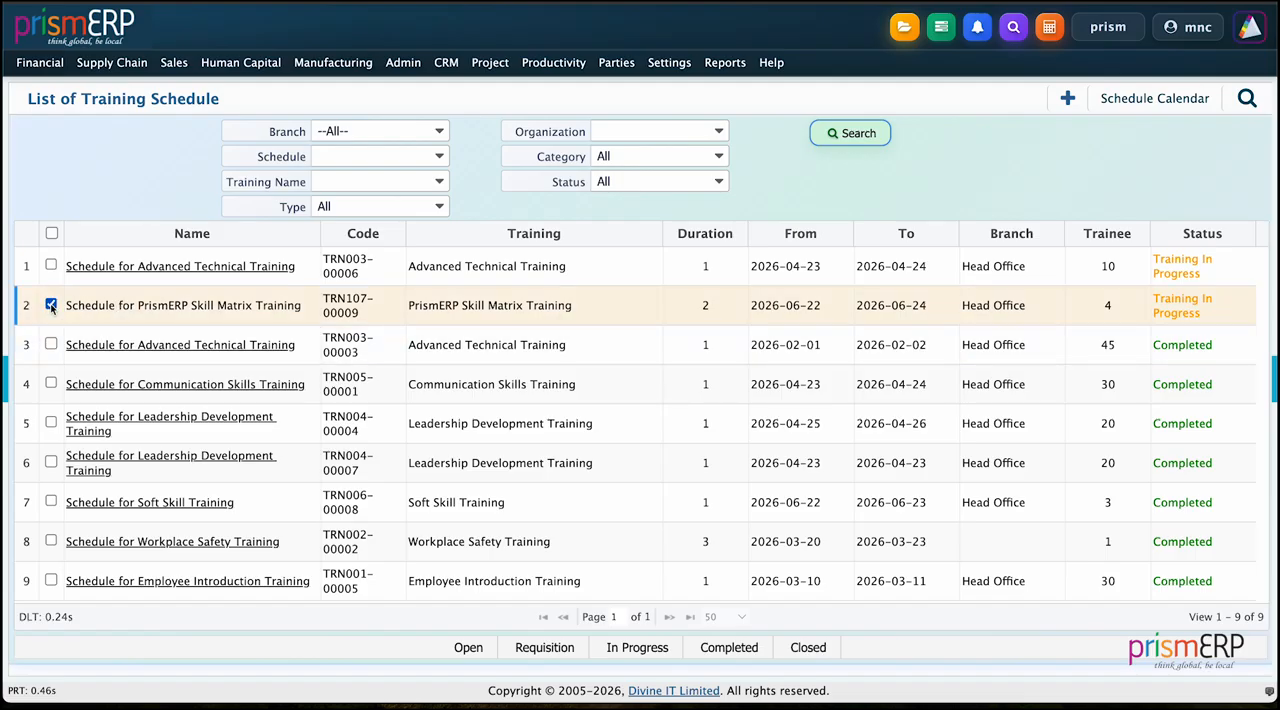
left_click(742, 654)
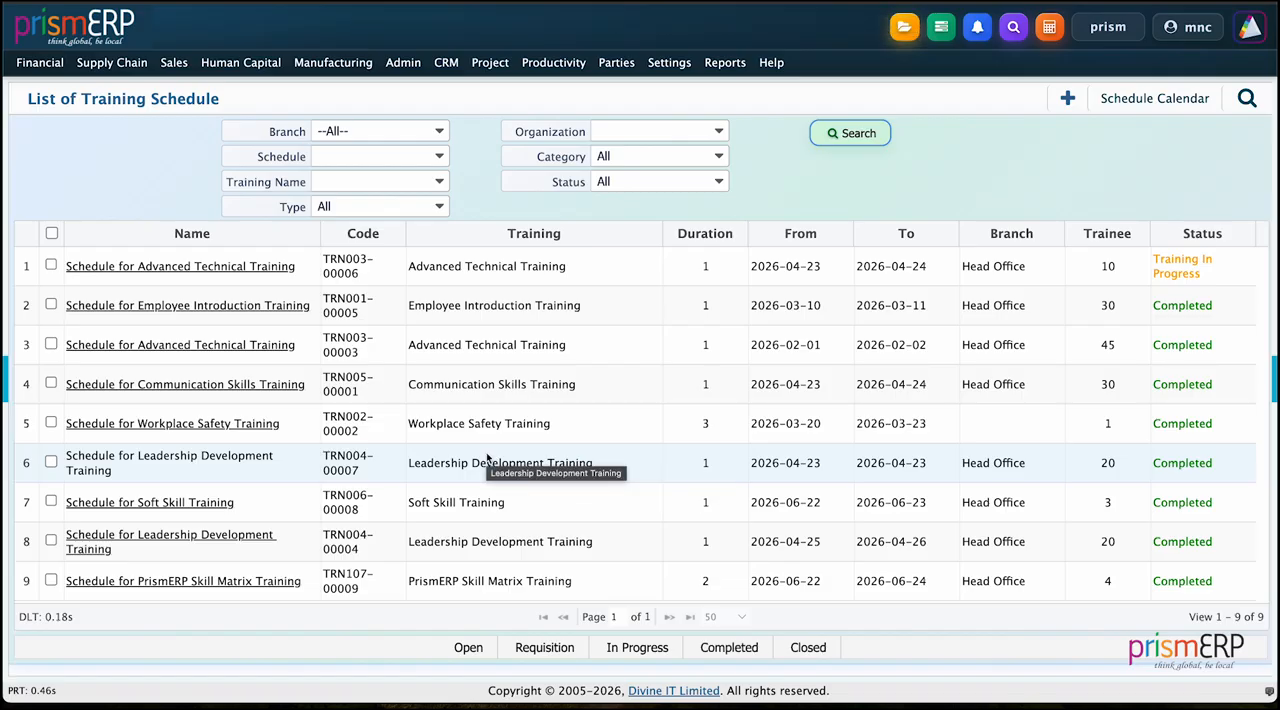
Step: Start a new training survey under Training Feedback and title it PrismERP Matrix Survey
left_click(241, 62)
mouse_move(283, 480)
mouse_move(405, 456)
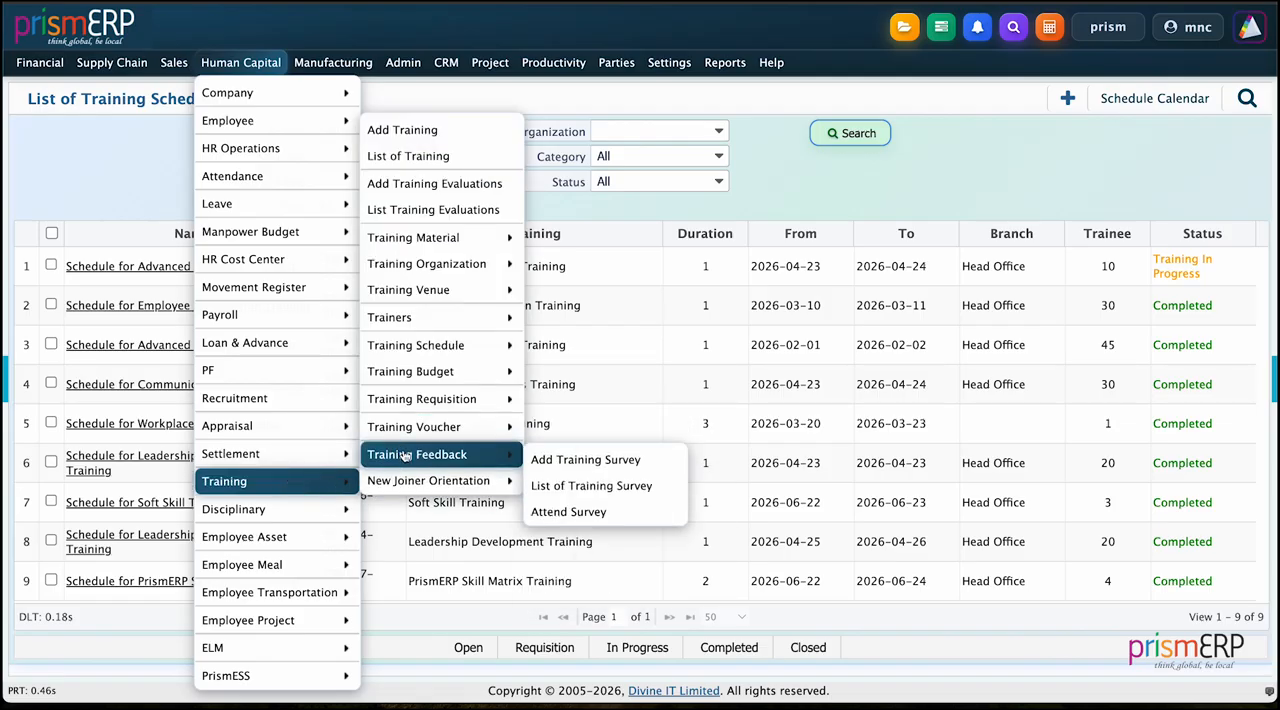
left_click(572, 469)
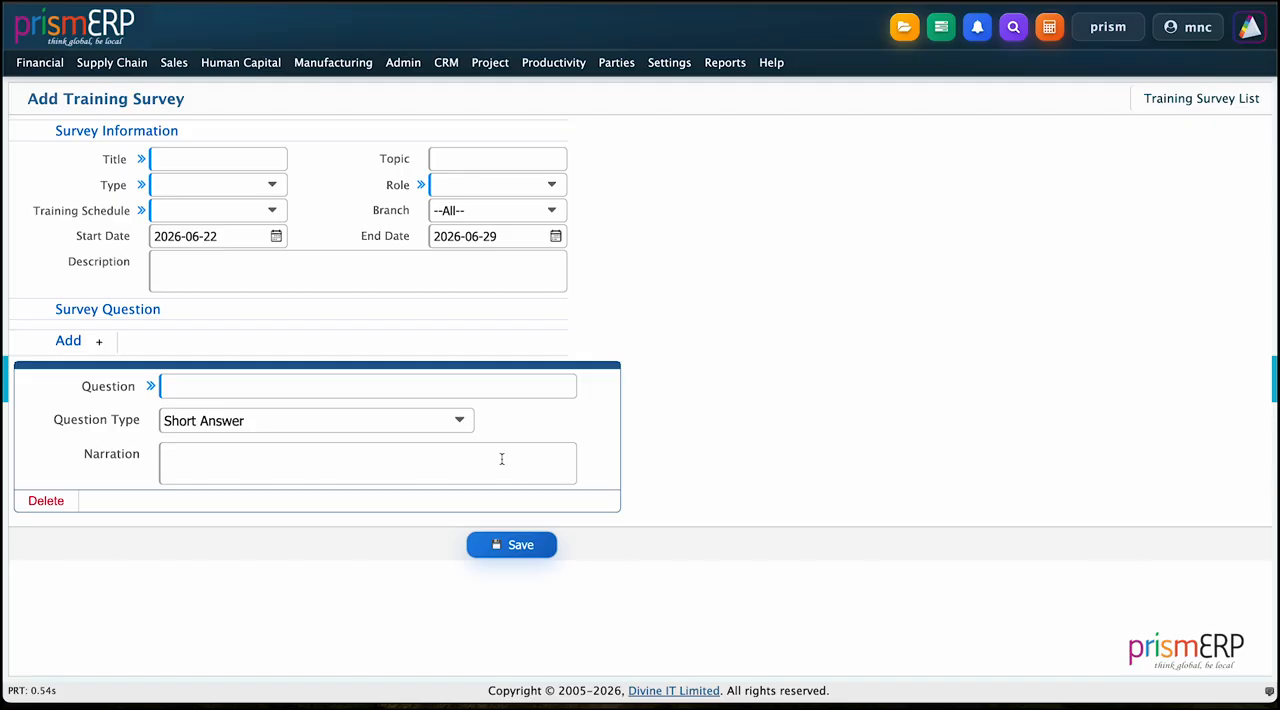
left_click(243, 161)
type("P")
type("ria")
key("BackSpace")
type("smERP Mtrix sur")
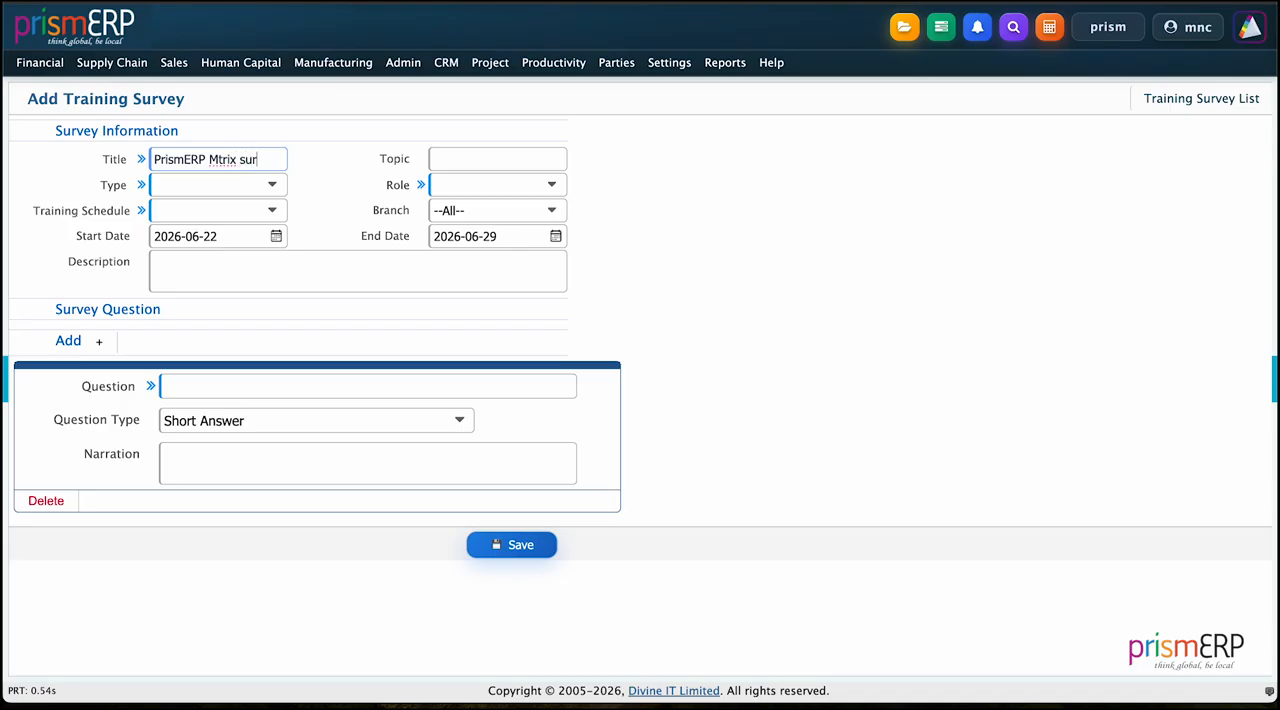
key("BackSpace")
key("BackSpace")
key("BackSpace")
key("BackSpace")
key("BackSpace")
key("BackSpace")
key("BackSpace")
type("atrix Survey")
Step: Set the survey type to Face-to-face and choose Schedule for PrismERP Skill Matrix Training as its training schedule
left_click(218, 181)
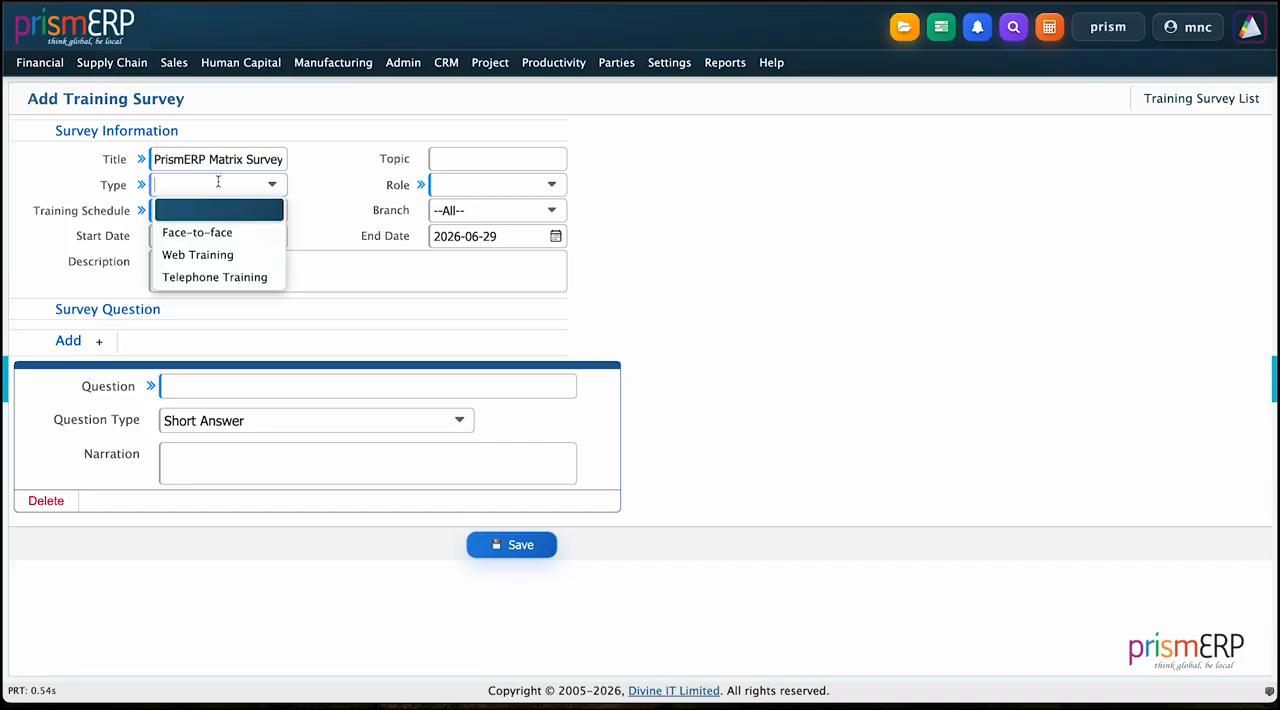
left_click(197, 232)
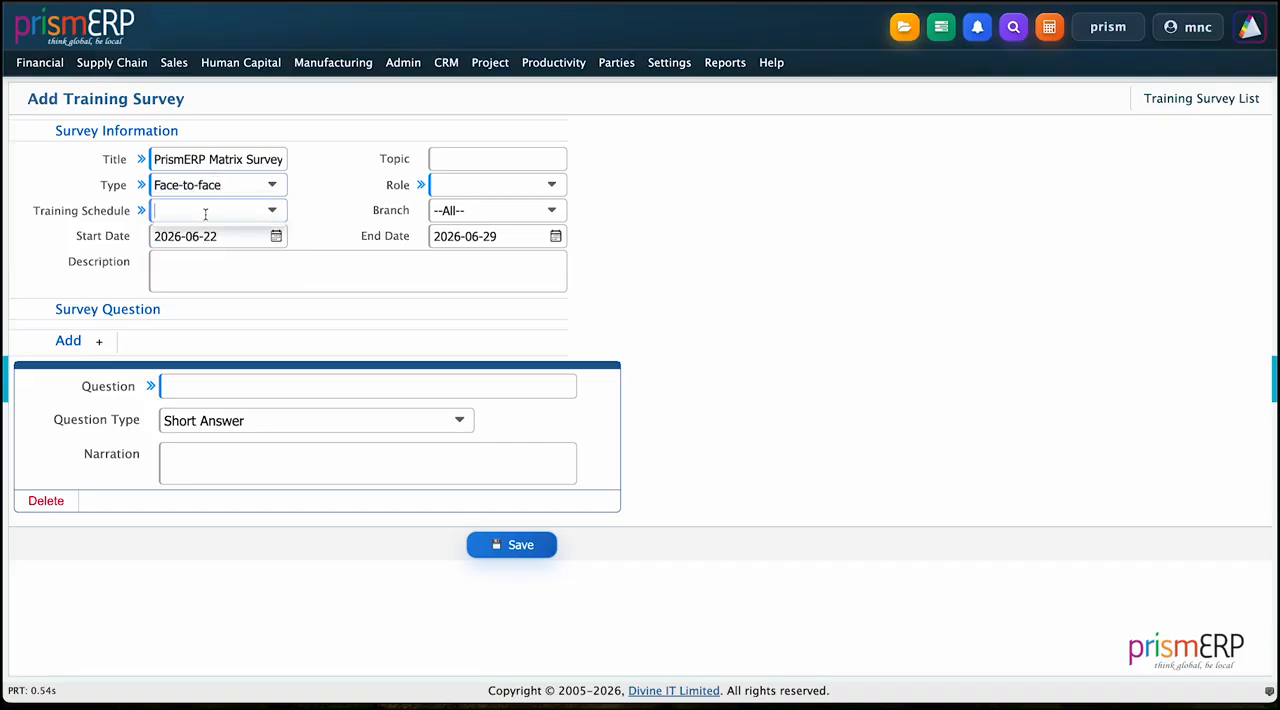
left_click(205, 213)
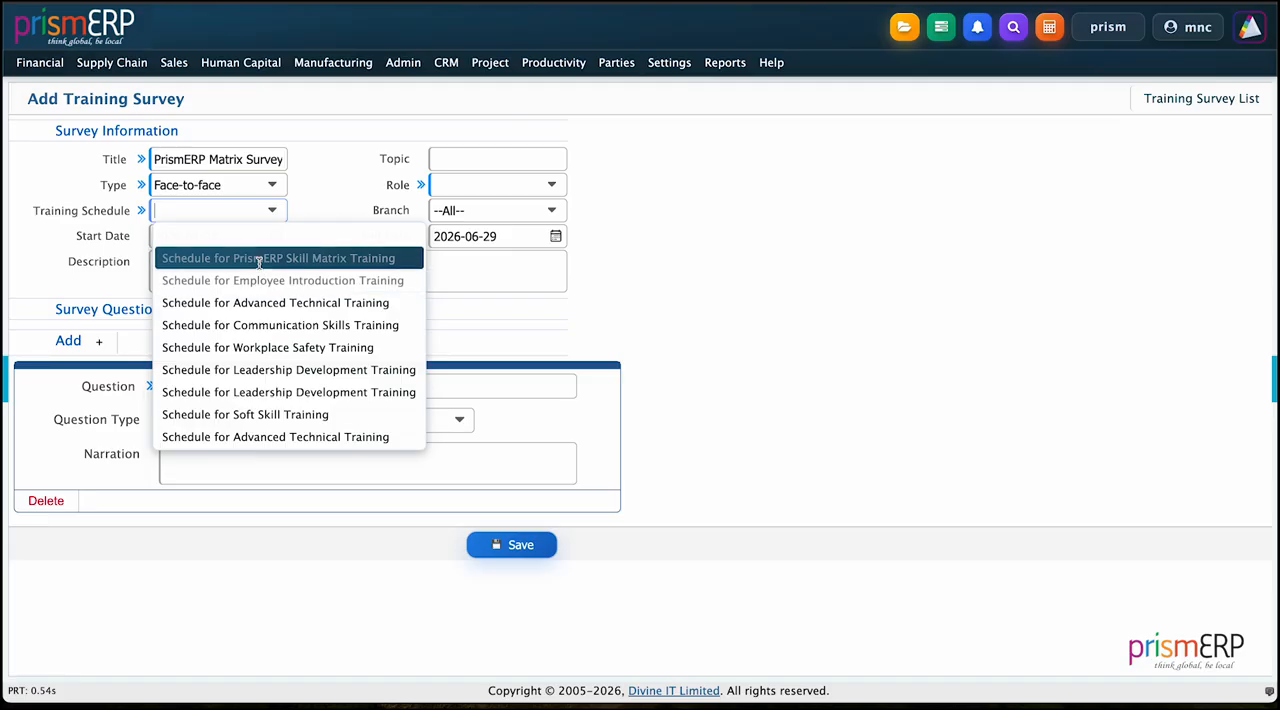
left_click(257, 258)
left_click(347, 271)
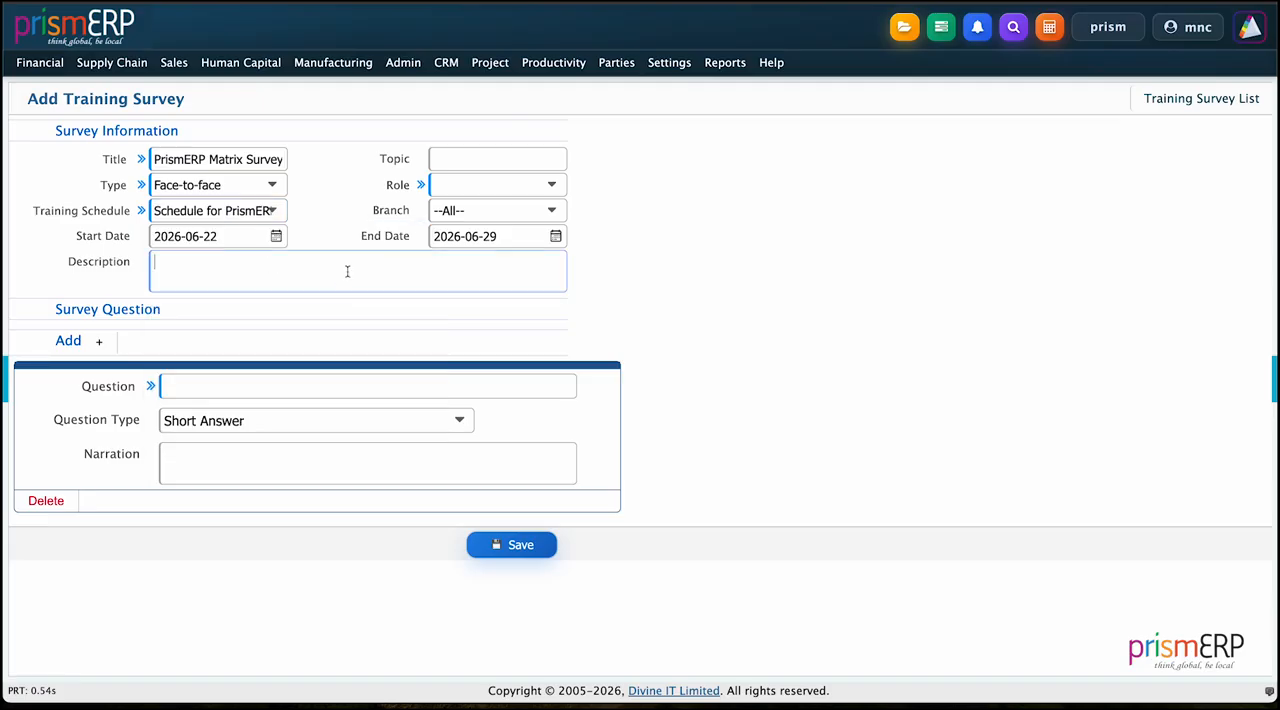
Step: Enter PrismERP Skill Matrix as the survey topic, based on a copy of the title
left_click(454, 164)
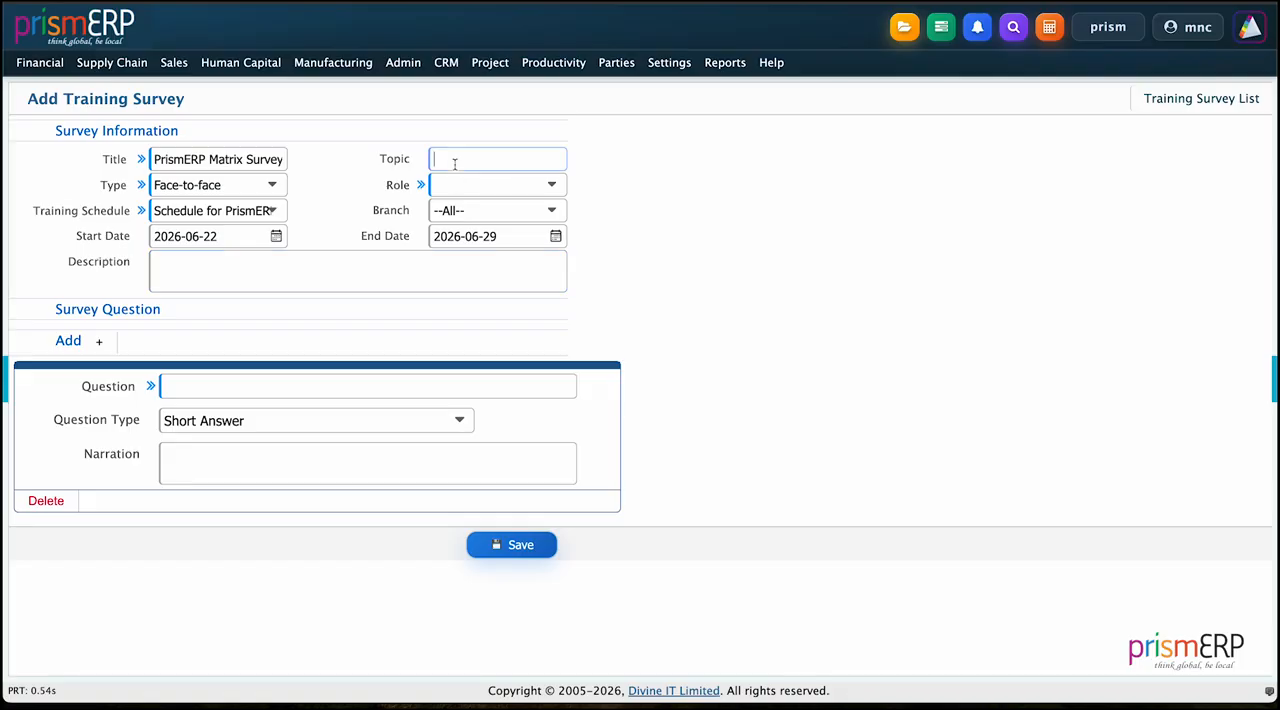
triple_click(250, 165)
key("ctrl+c")
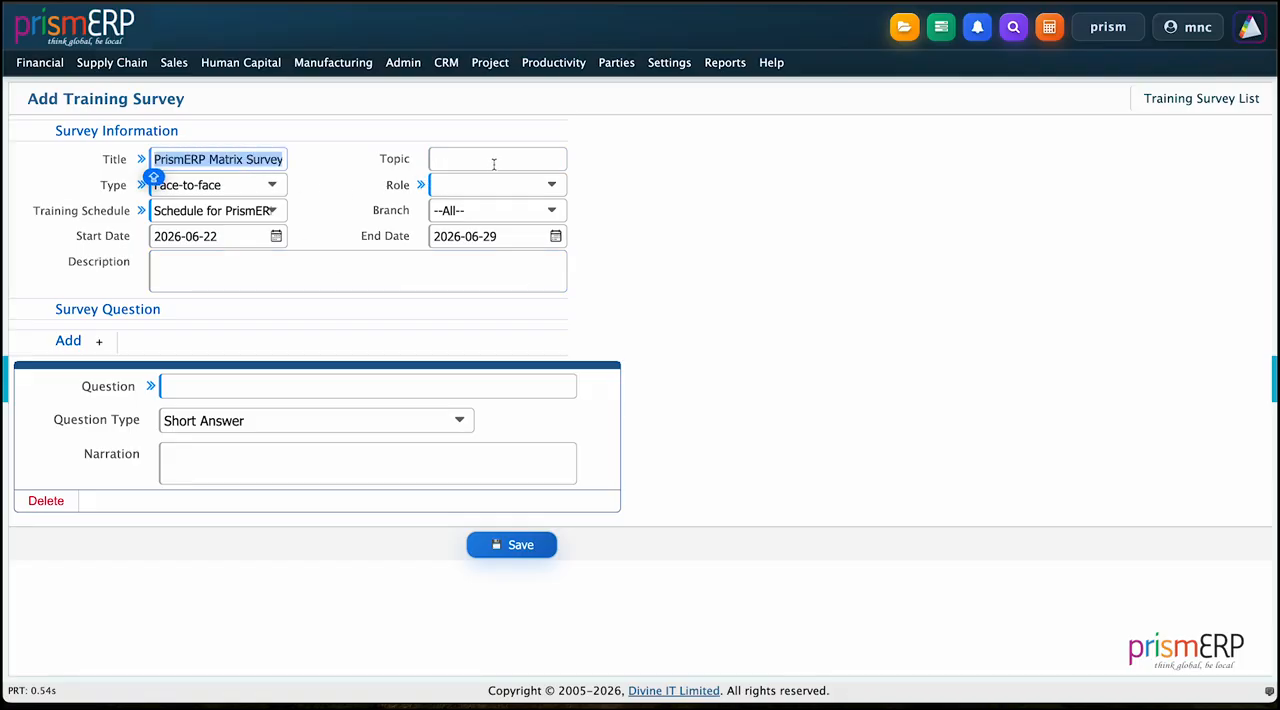
left_click(492, 163)
key("ctrl+v")
key("BackSpace")
key("BackSpace")
key("BackSpace")
key("BackSpace")
key("BackSpace")
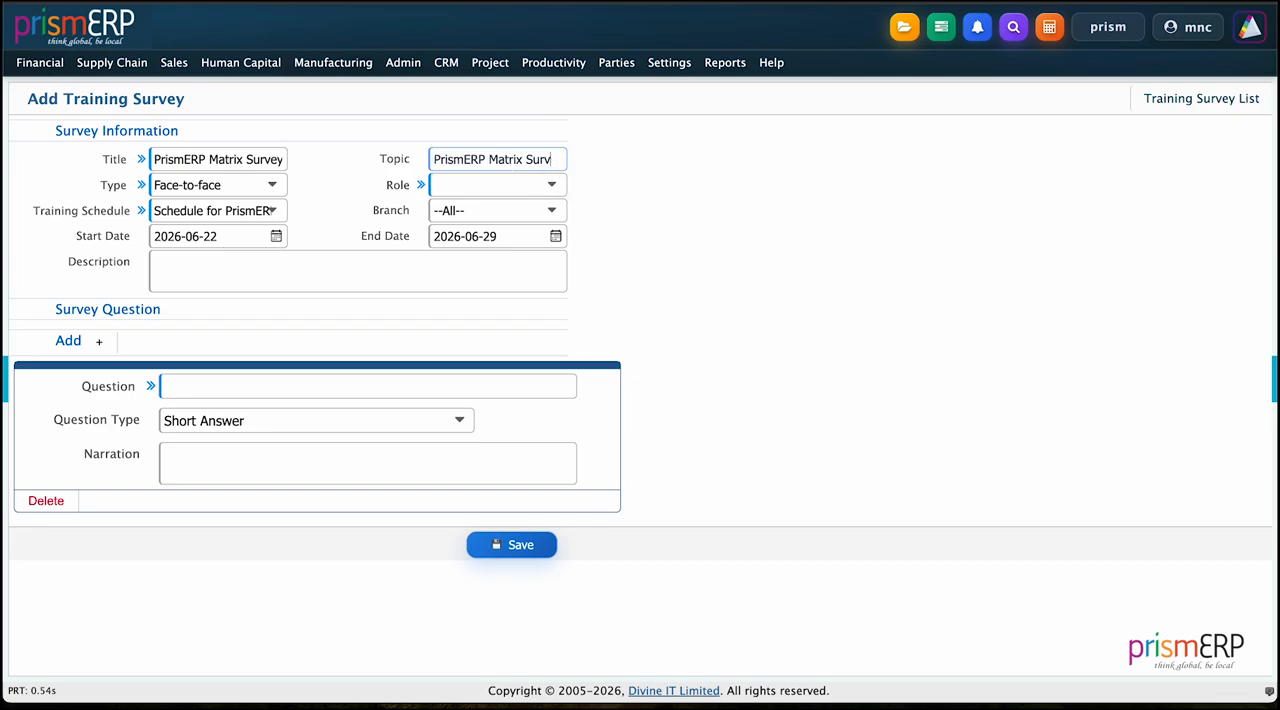
left_click(487, 159)
type("Skill")
Step: Set the survey's role to Trainee and branch to Head Office, and reselect Schedule for PrismERP Skill Matrix Training
left_click(498, 187)
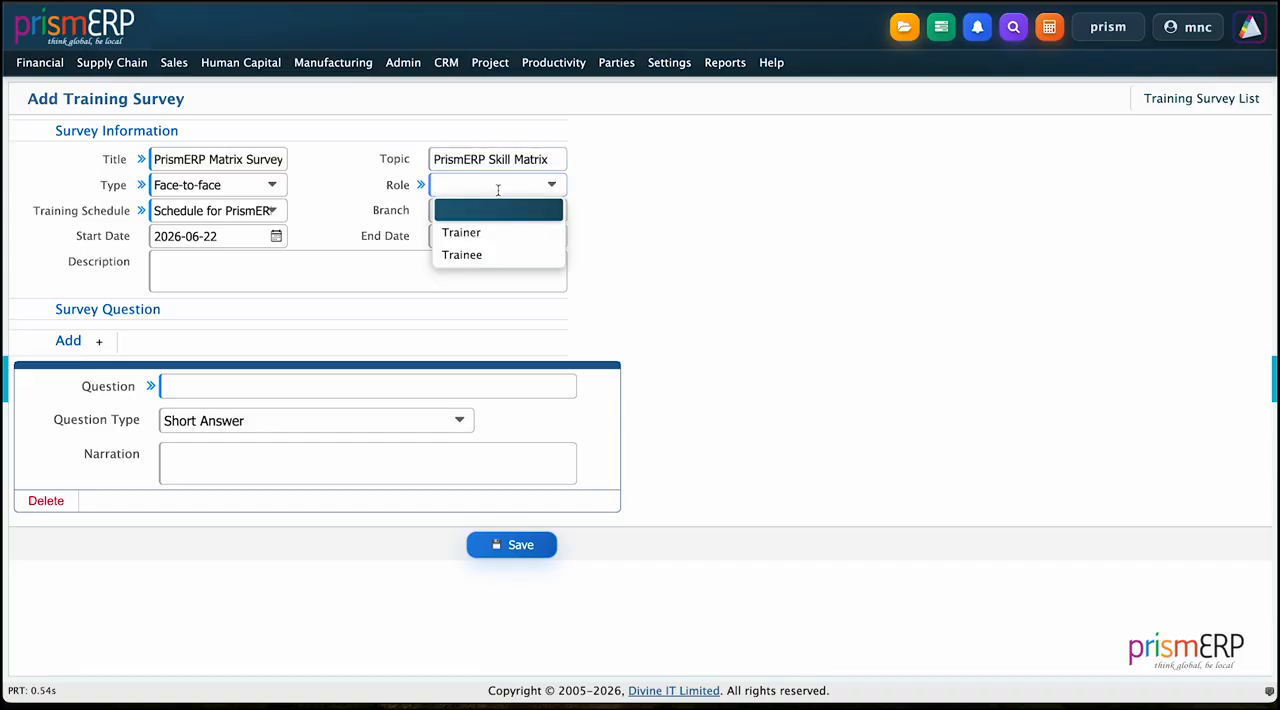
left_click(460, 256)
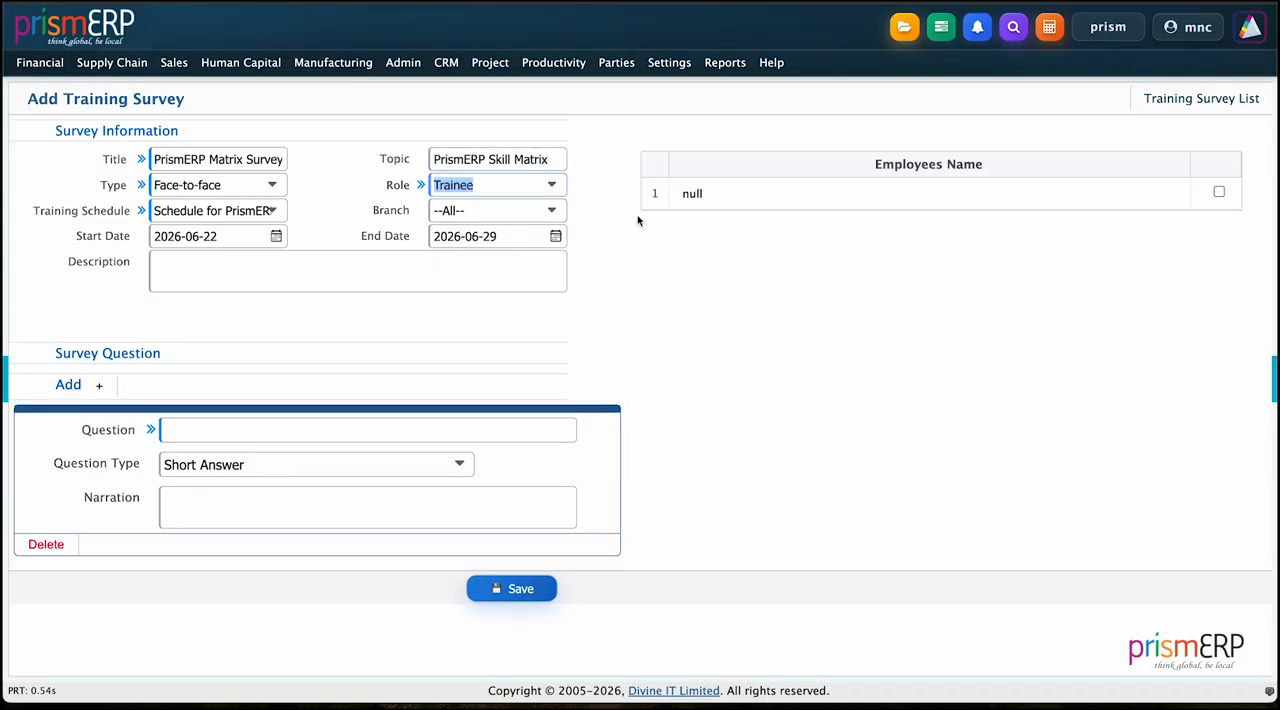
left_click(506, 207)
left_click(480, 302)
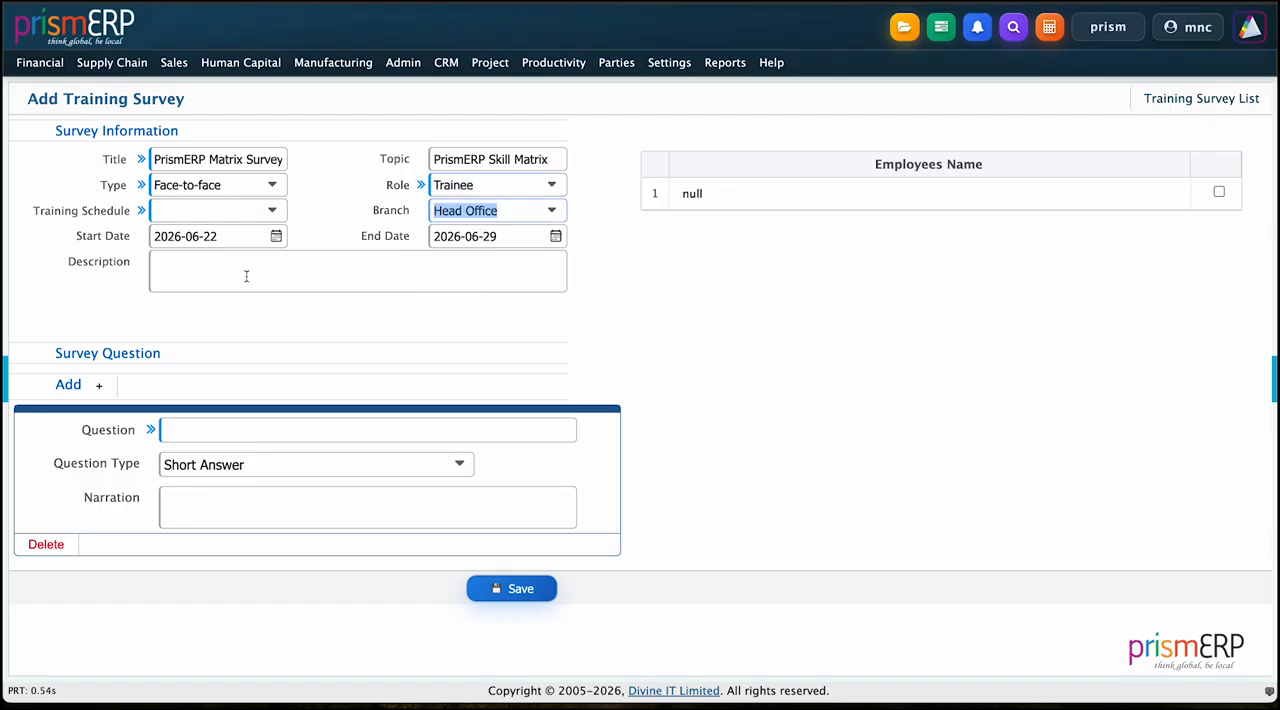
left_click(208, 203)
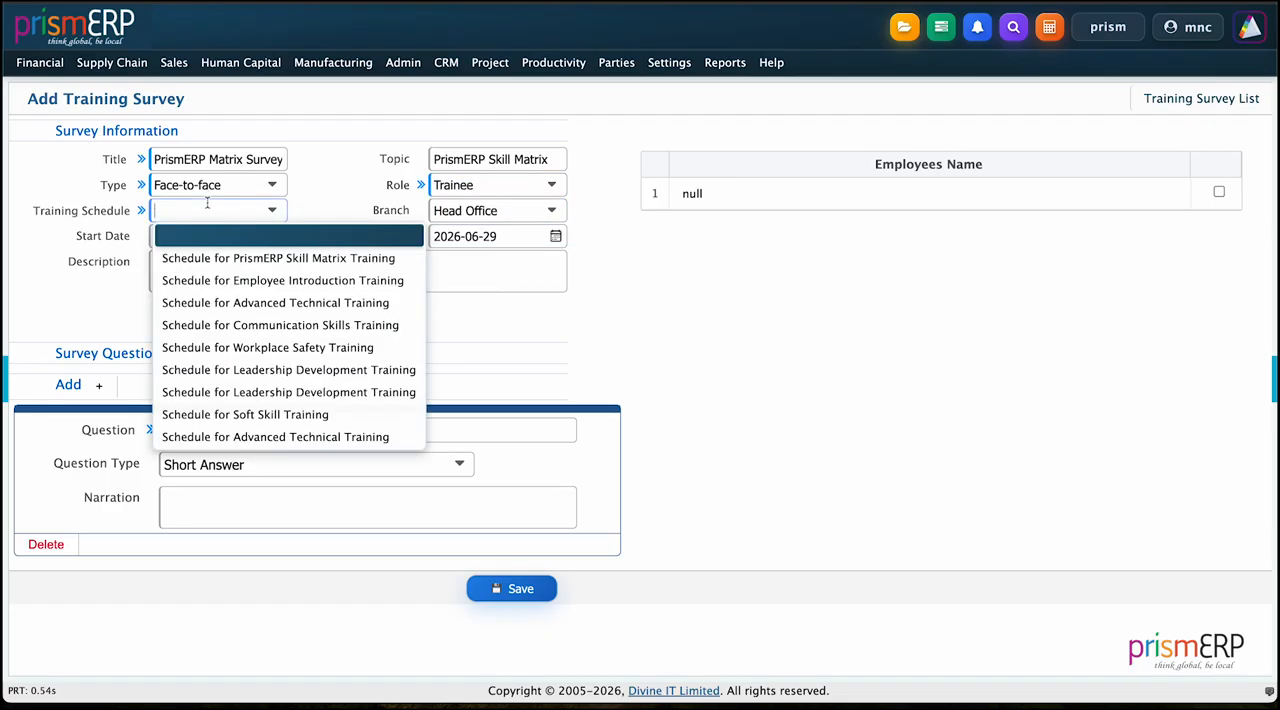
left_click(200, 256)
left_click(201, 287)
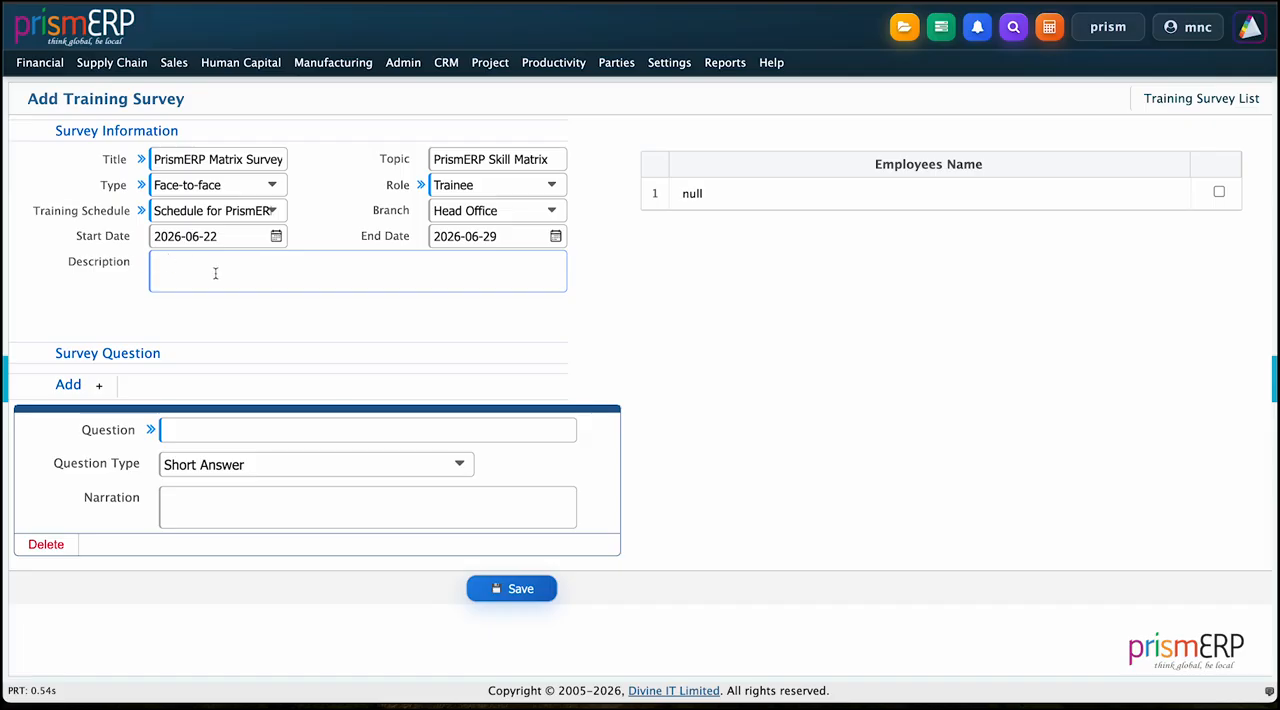
Step: Make the survey question Multiple Choice with the text "How was your experience with the PrismERP Skill Matrix Training"
left_click(212, 467)
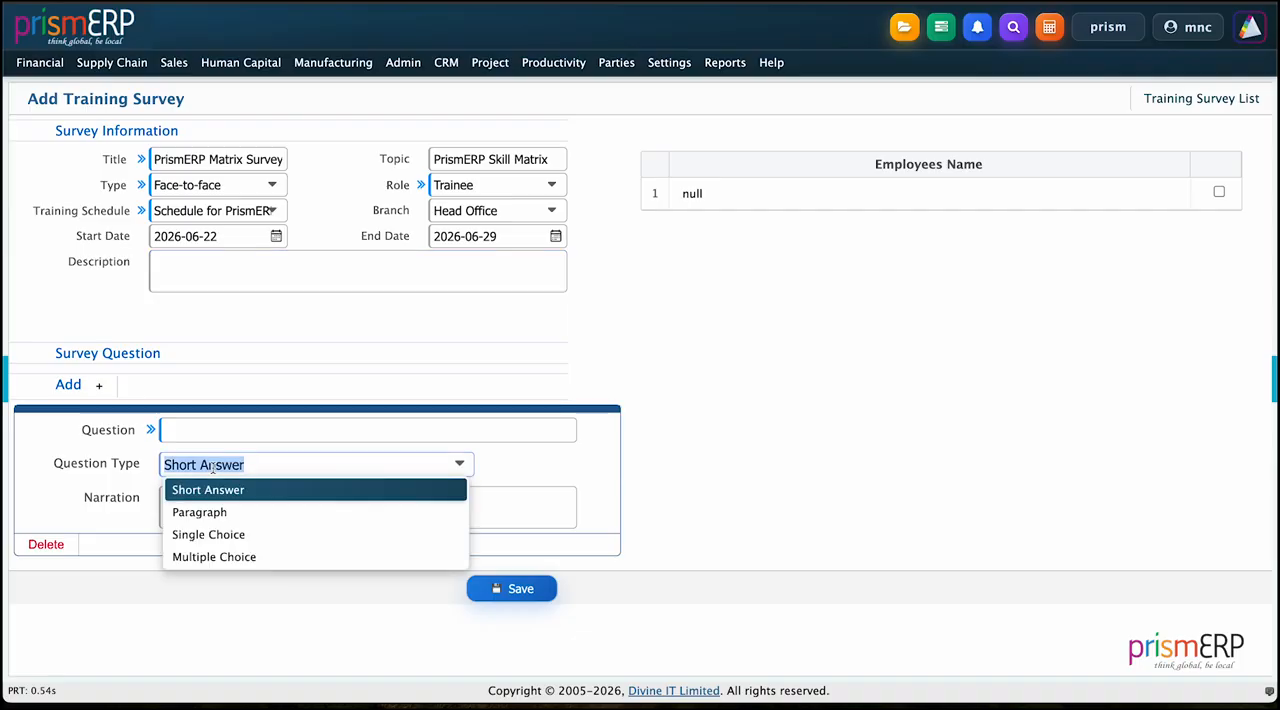
left_click(212, 557)
left_click(188, 427)
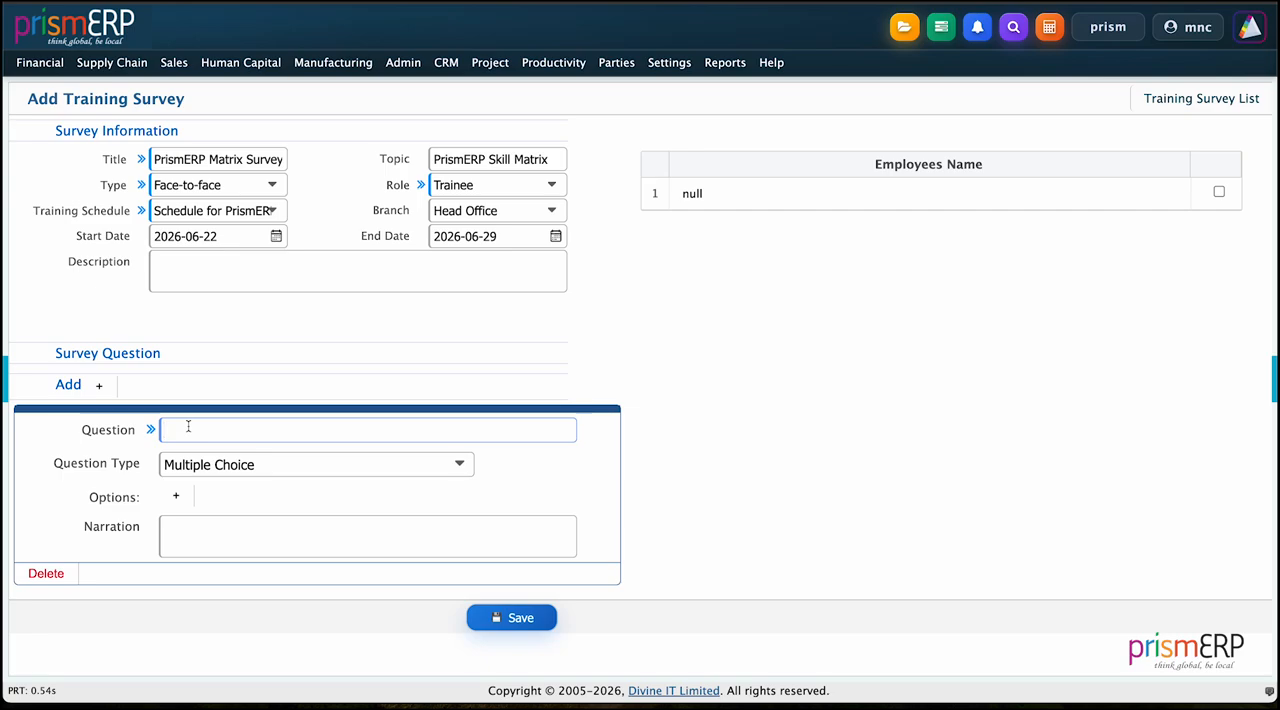
type("How was your experiemnce w")
key("BackSpace")
key("BackSpace")
key("BackSpace")
key("BackSpace")
key("BackSpace")
key("BackSpace")
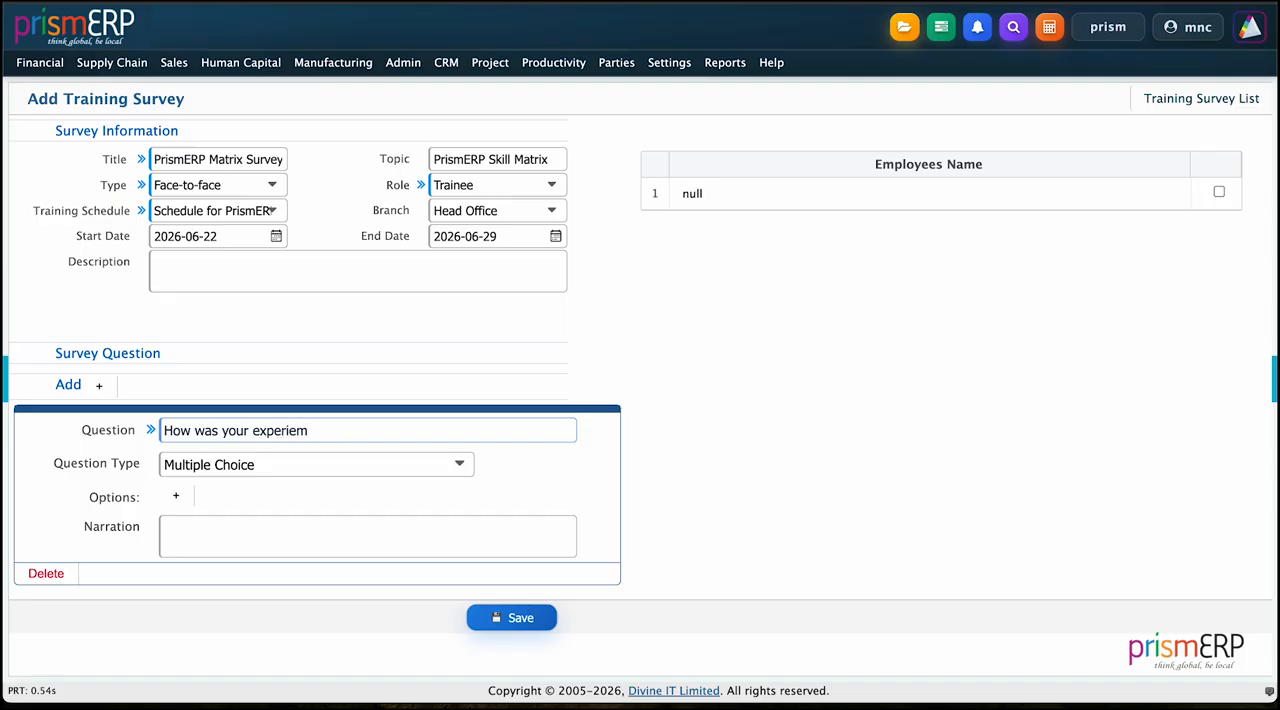
type("nce with The")
key("BackSpace")
key("BackSpace")
key("BackSpace")
type("the PrismERP ")
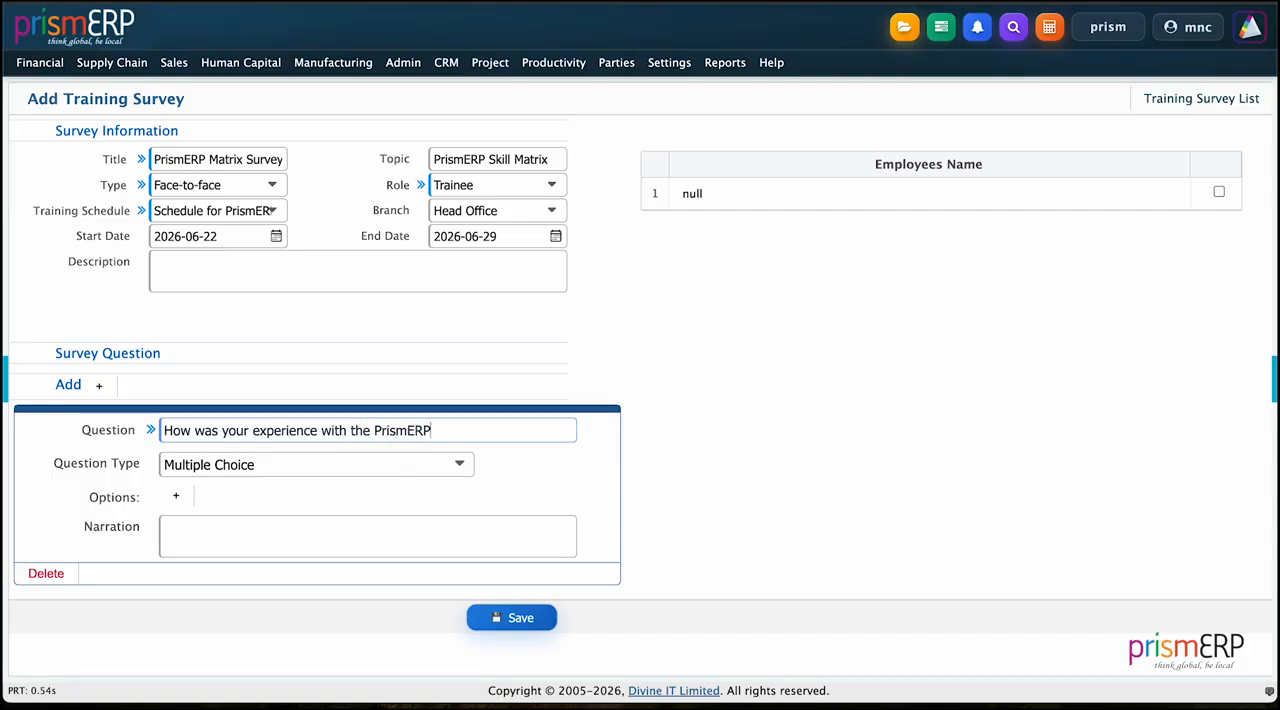
type("s")
type("S")
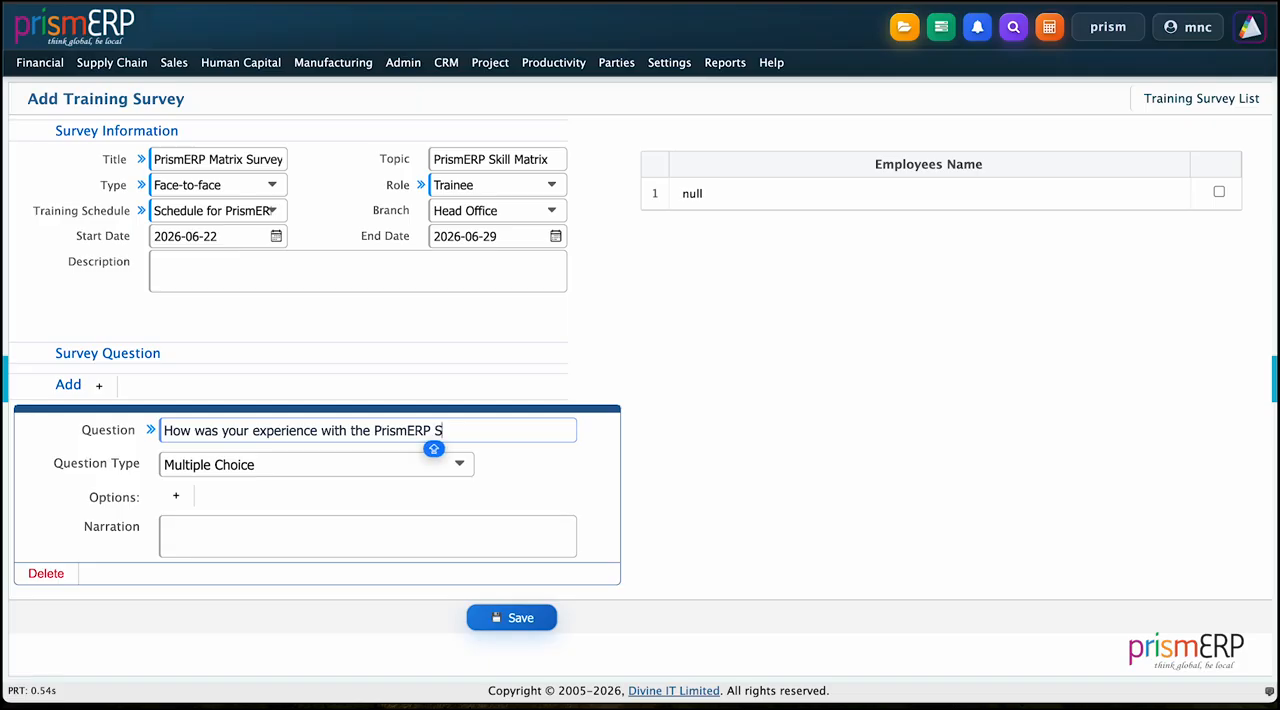
type("kill Ma")
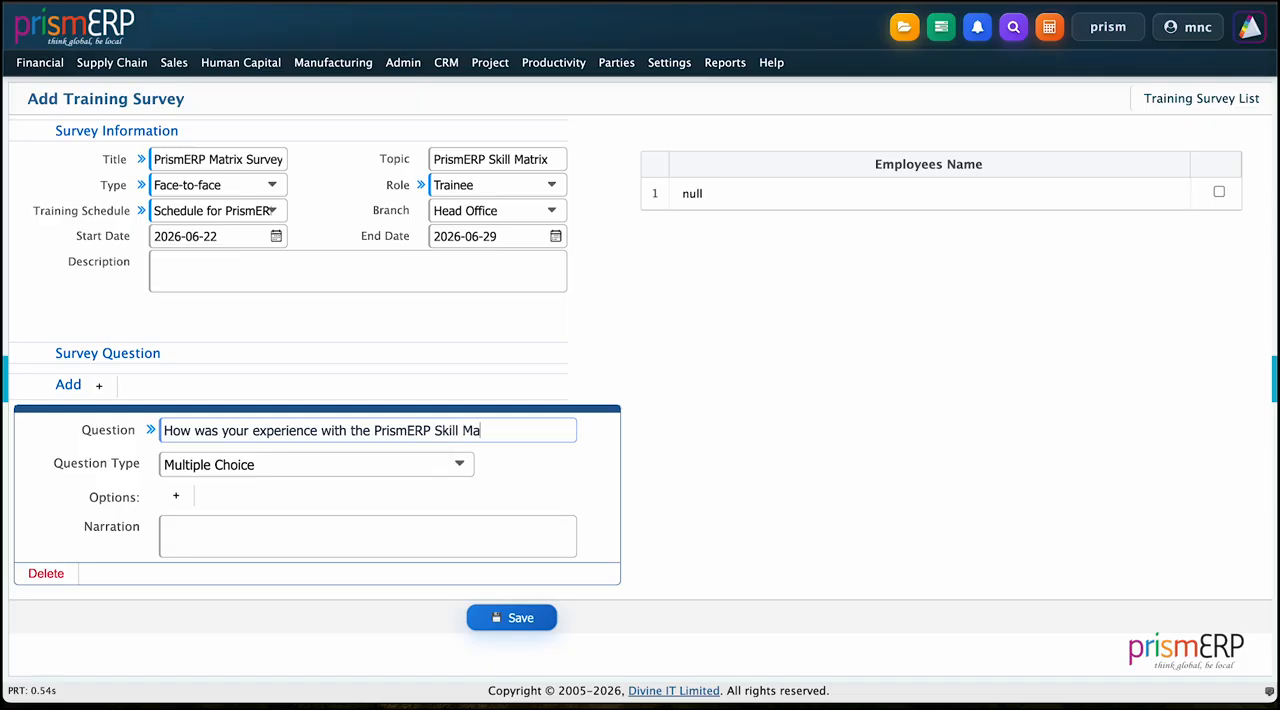
type("trix Training")
Step: Give the survey question four answer options: Very good, Good, Average and Poor
left_click(178, 501)
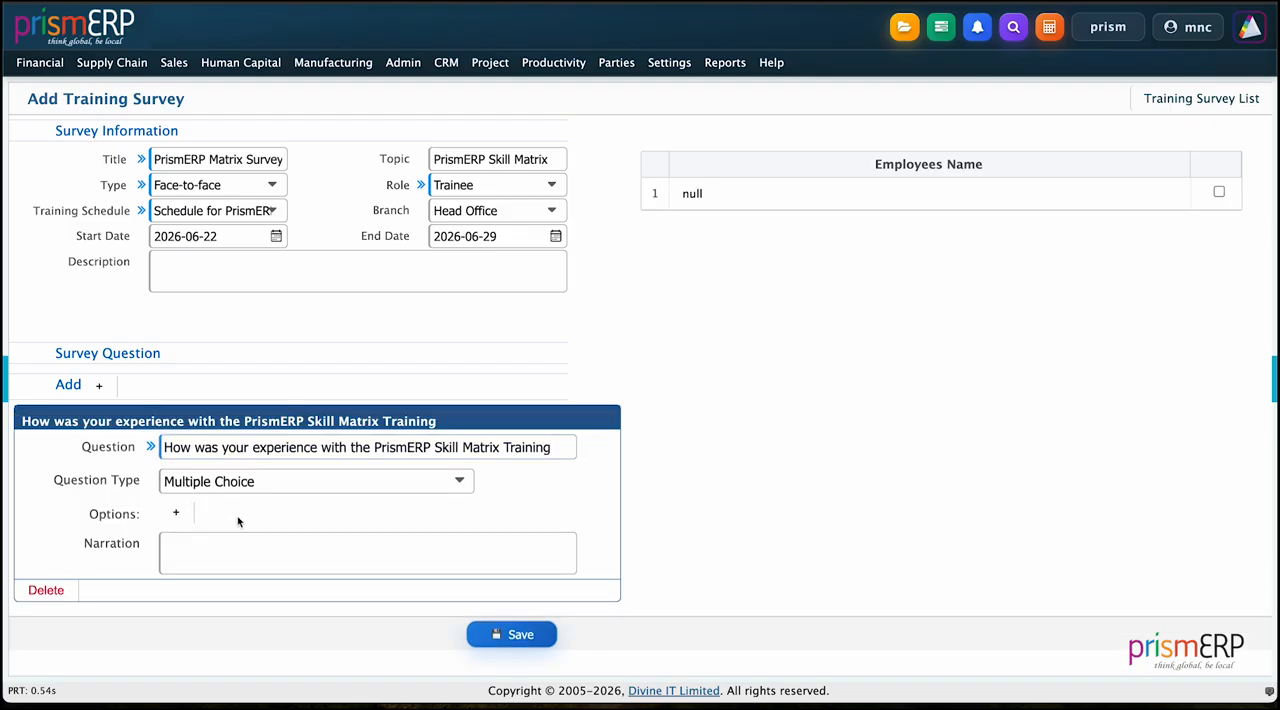
left_click(177, 513)
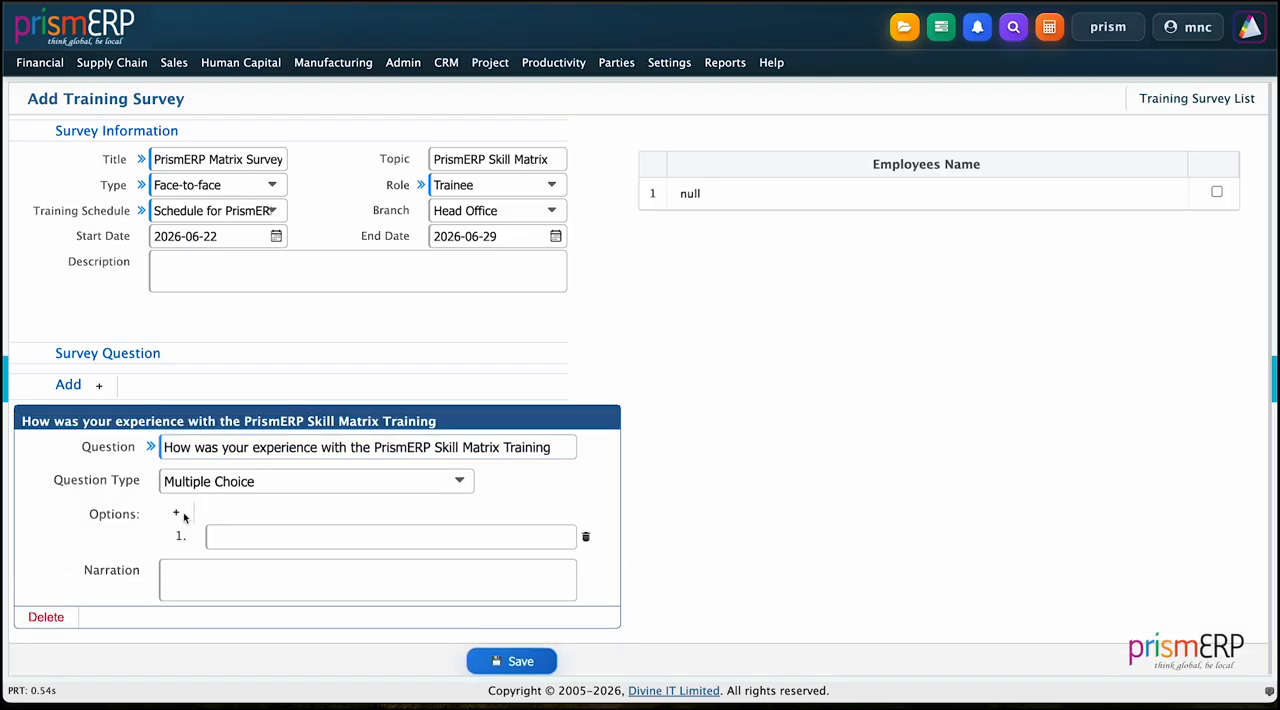
left_click(176, 514)
left_click(176, 514)
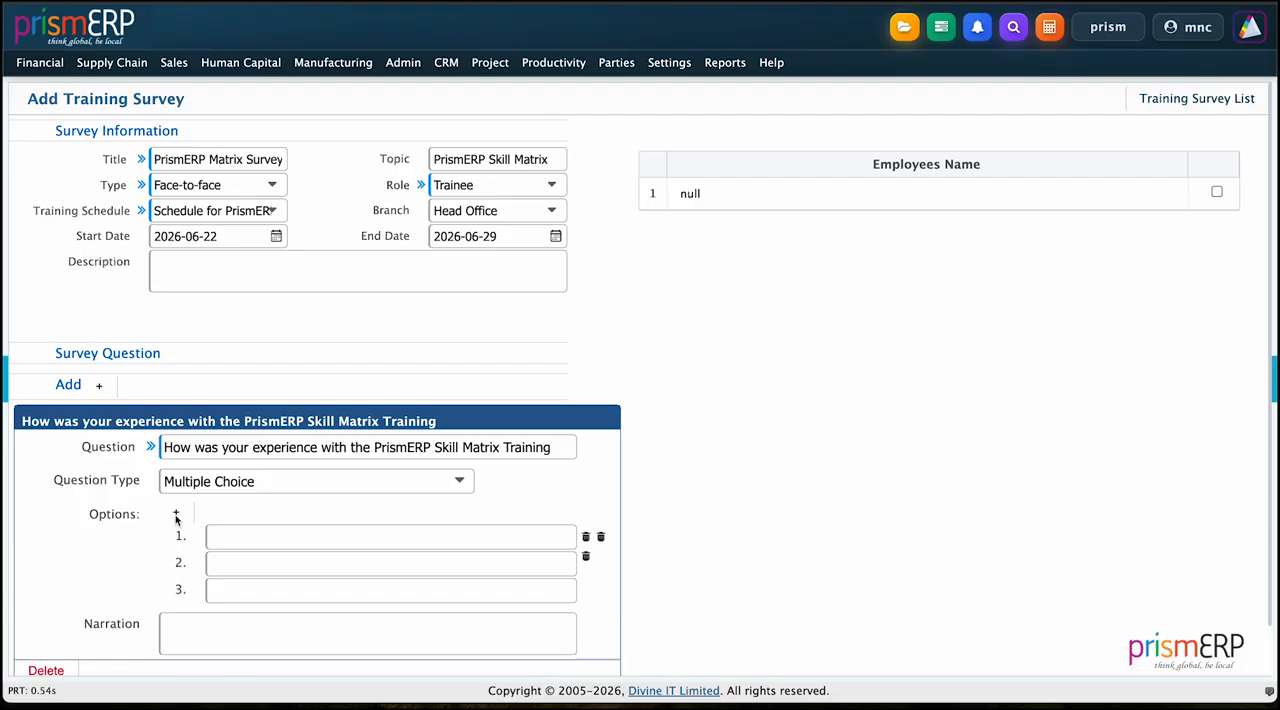
left_click(176, 514)
type("Very good")
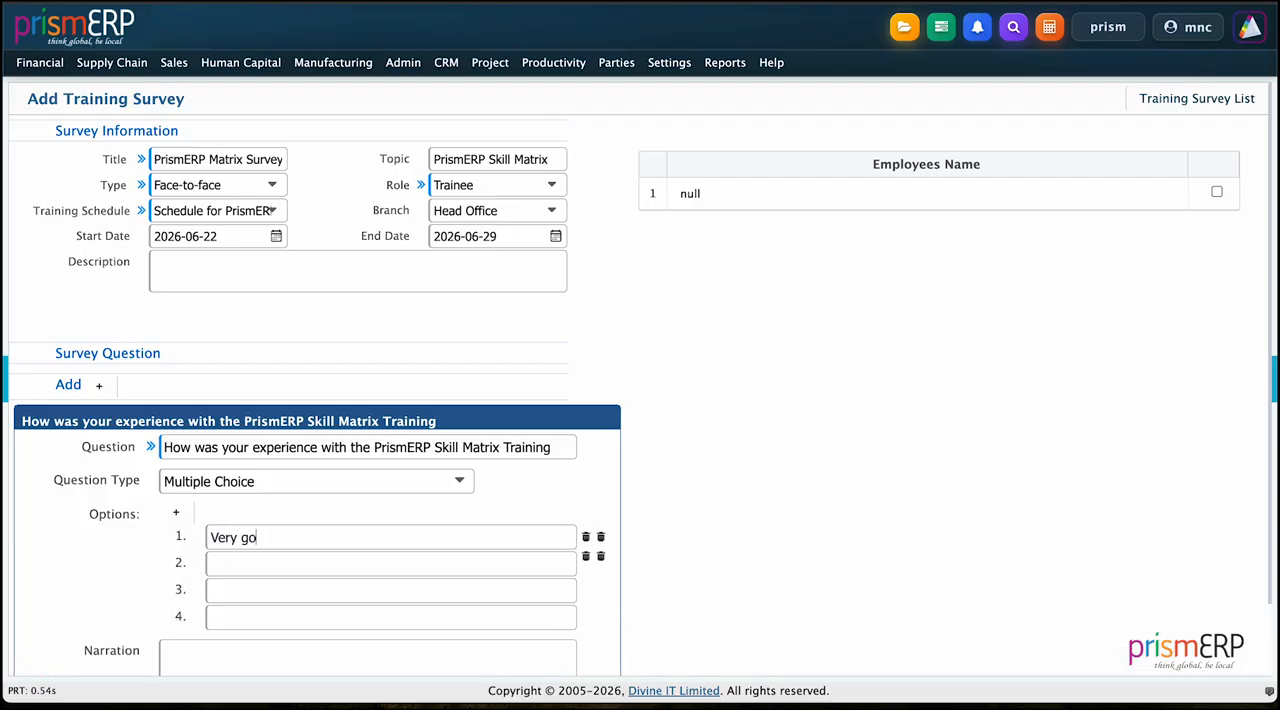
left_click(266, 561)
type("Good")
type("Average")
type("Poor")
scroll(310, 570, "down", 1)
left_click(296, 577)
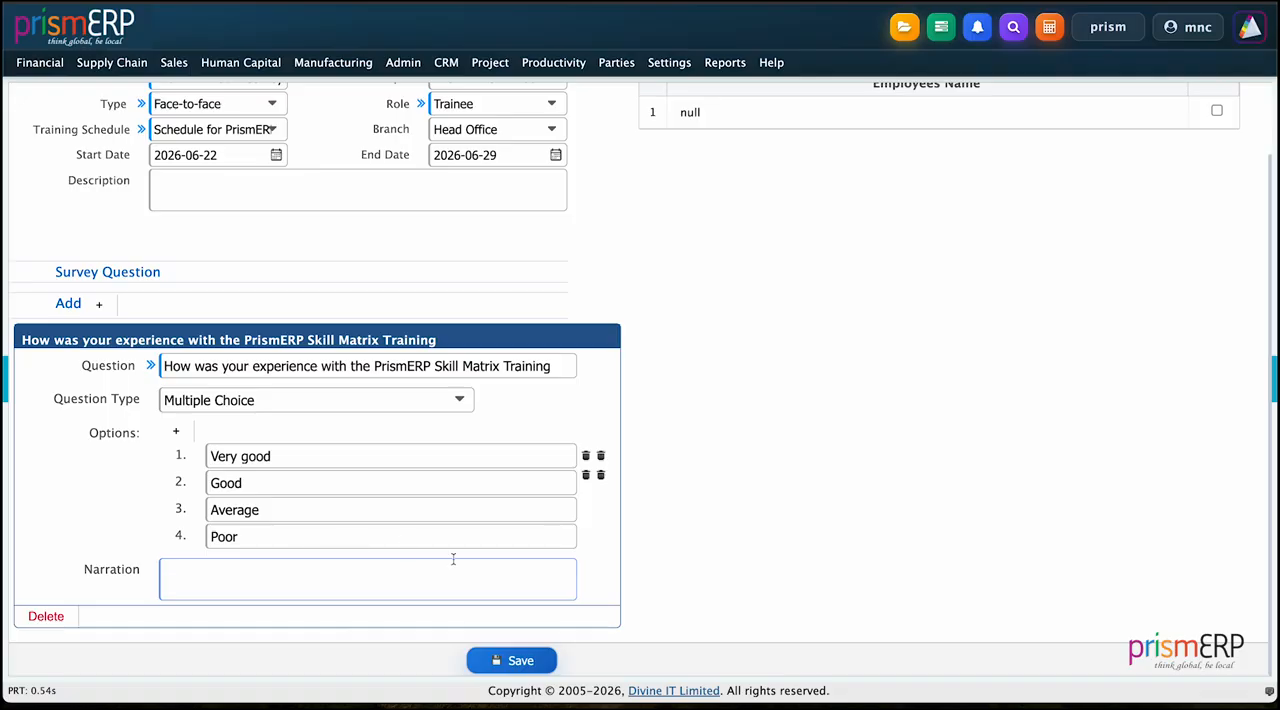
Step: Save the new training survey for PrismERP Skill Matrix Training with its multiple-choice question
left_click(517, 657)
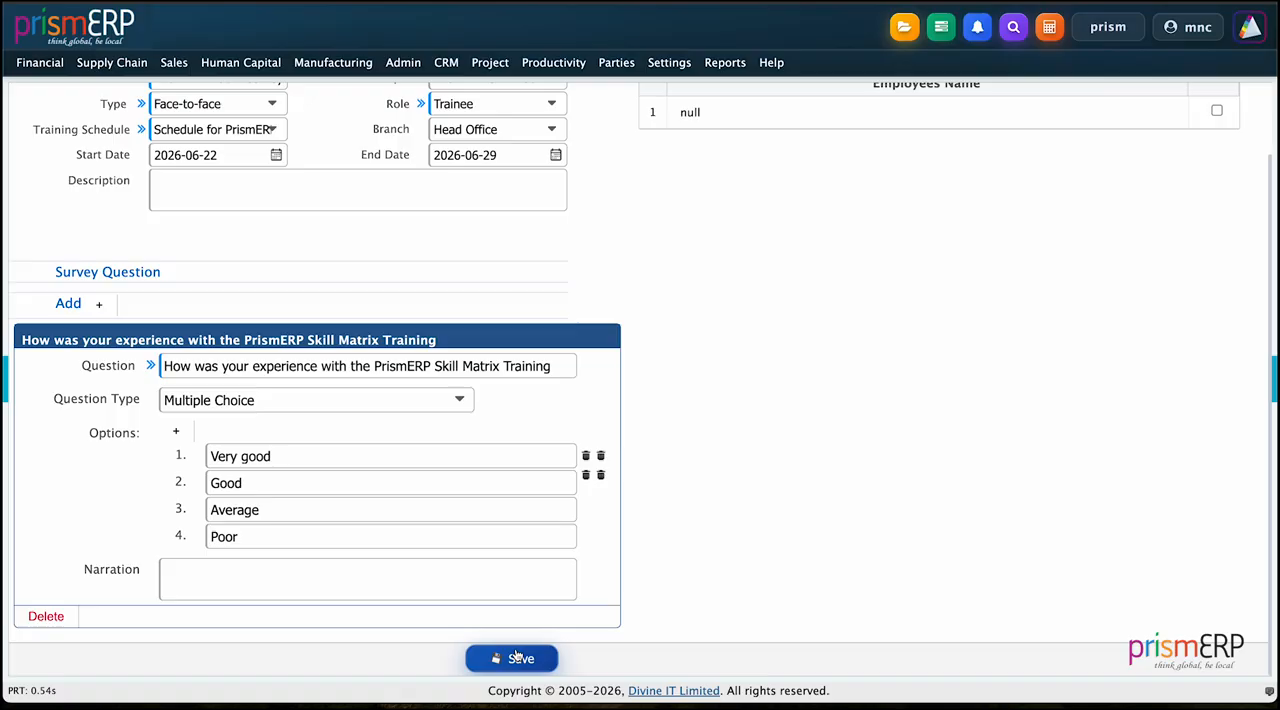
left_click(517, 657)
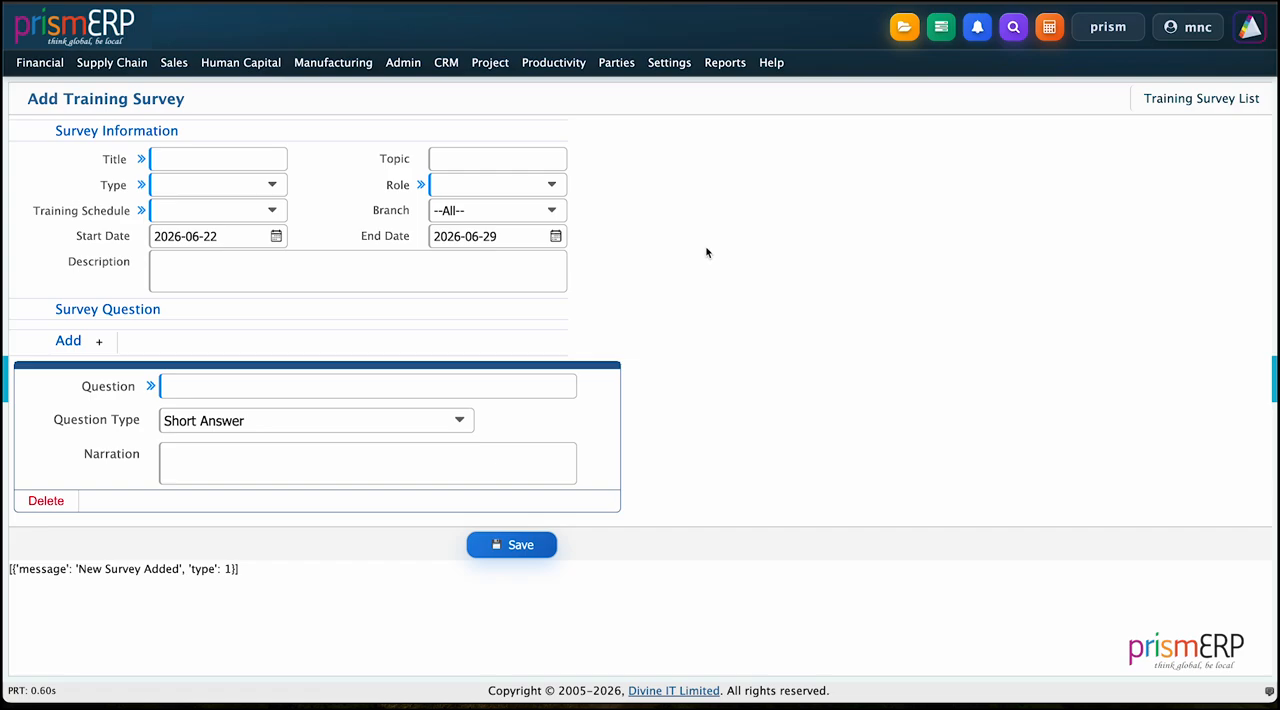
Step: Open the response form of Leadership Training Feedback Survey from the attendable training surveys and look over its questions
left_click(241, 62)
mouse_move(296, 479)
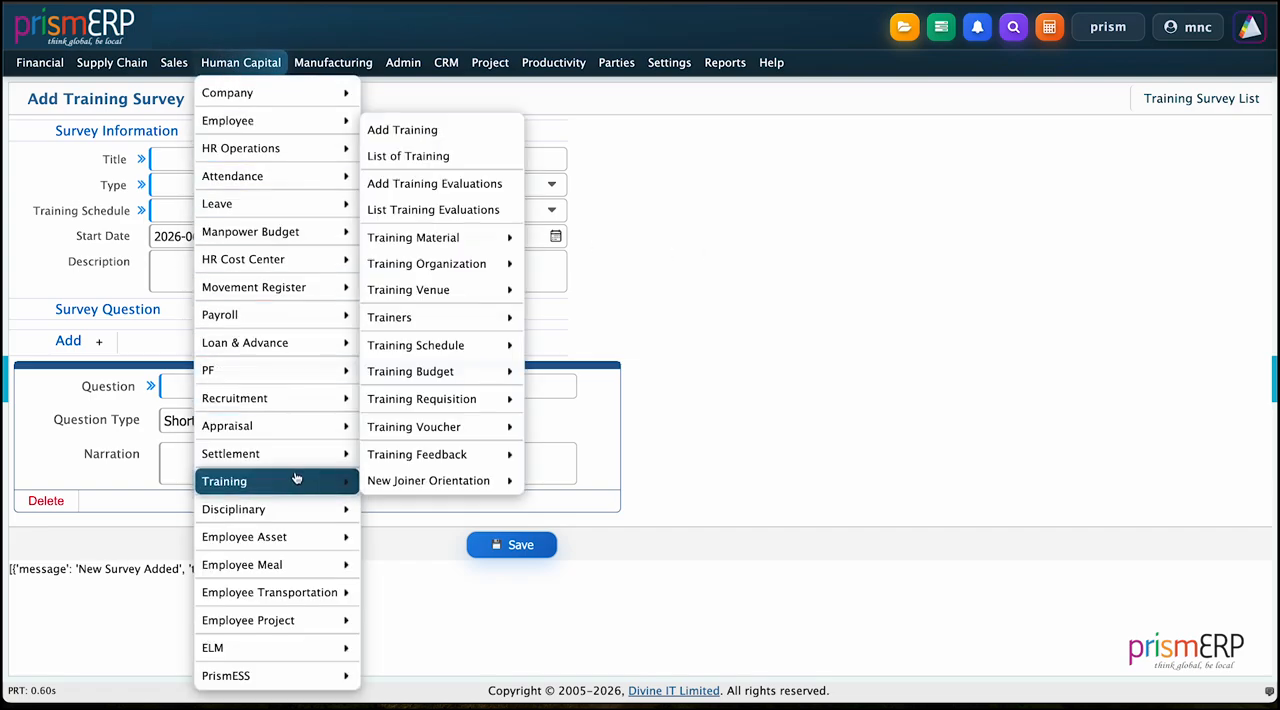
mouse_move(428, 455)
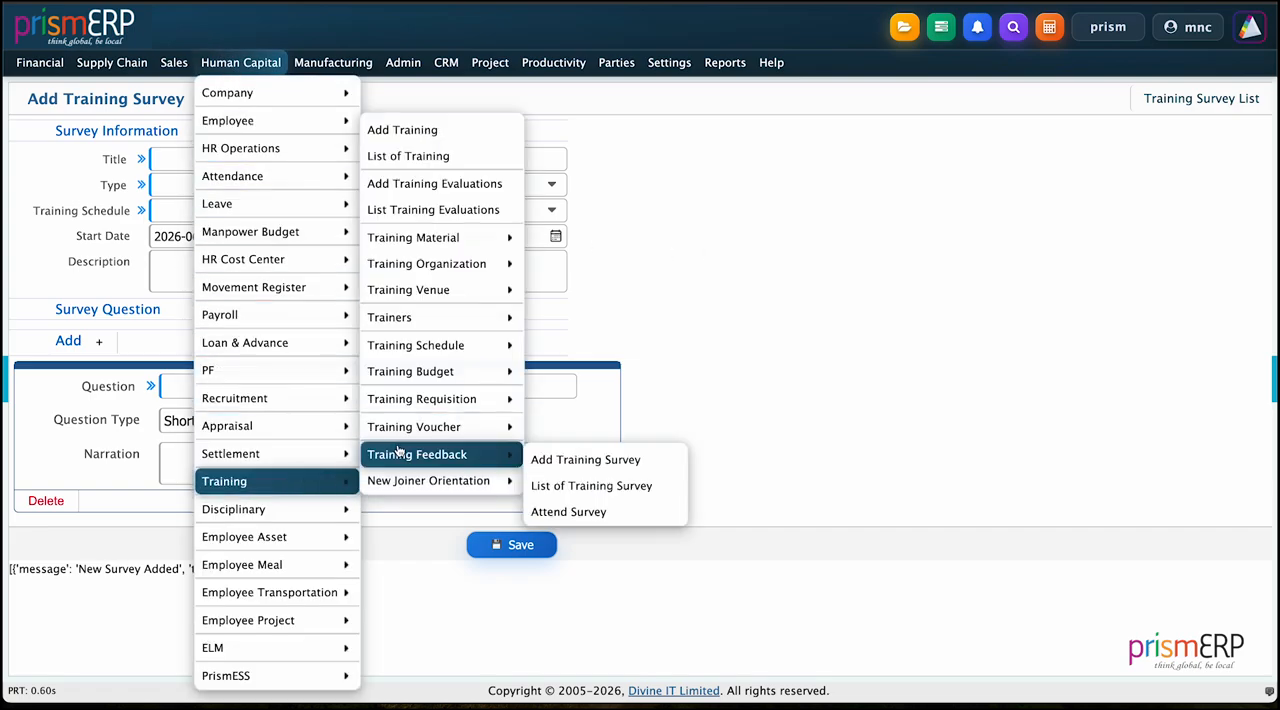
left_click(565, 511)
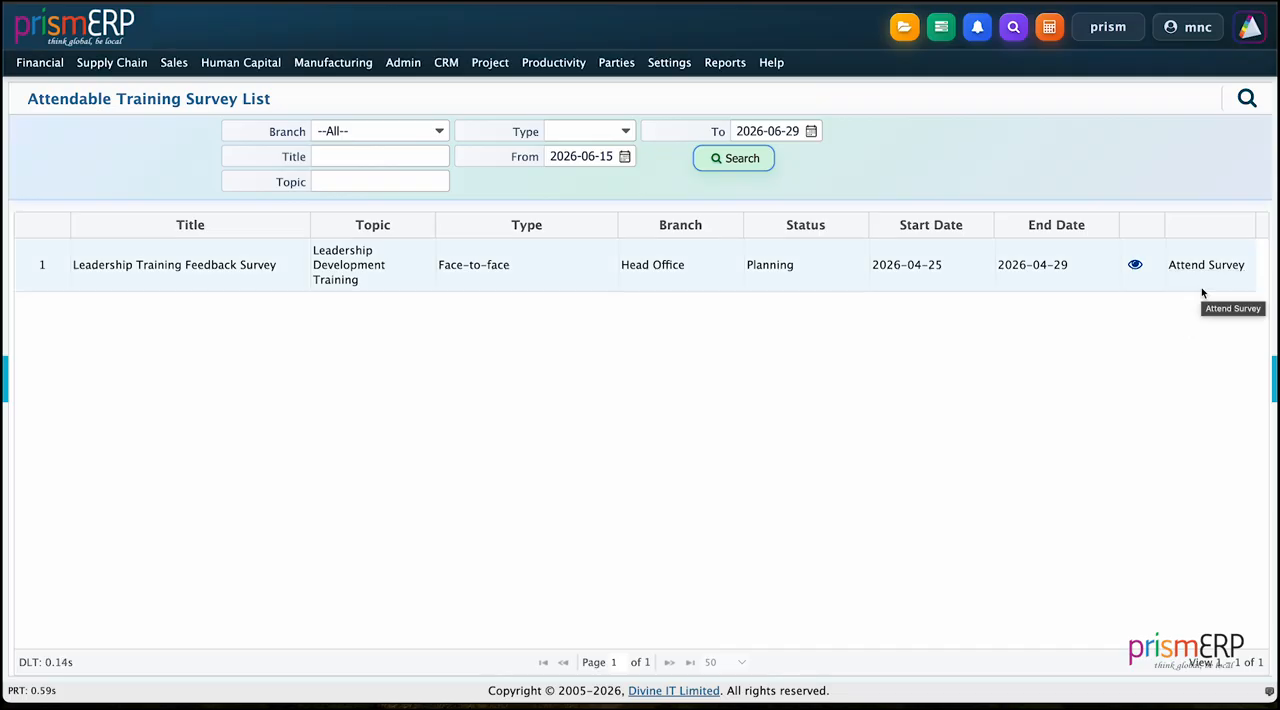
left_click(1207, 266)
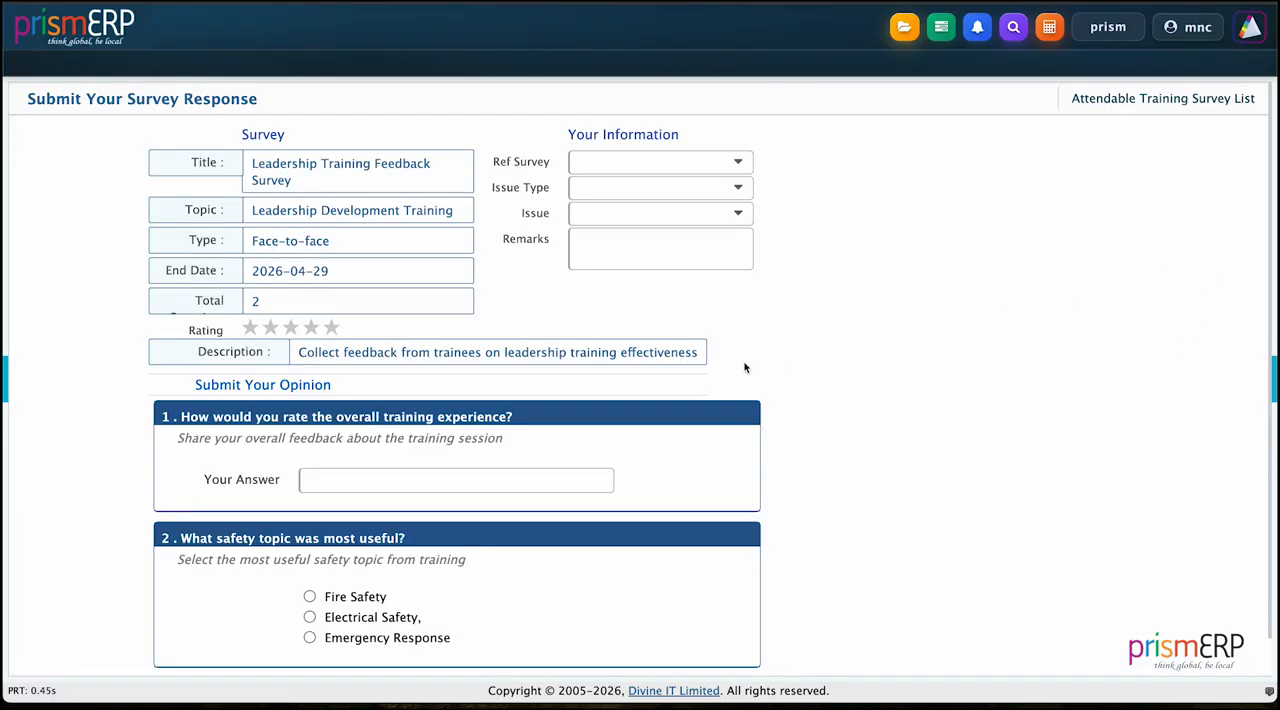
scroll(745, 365, "down", 1)
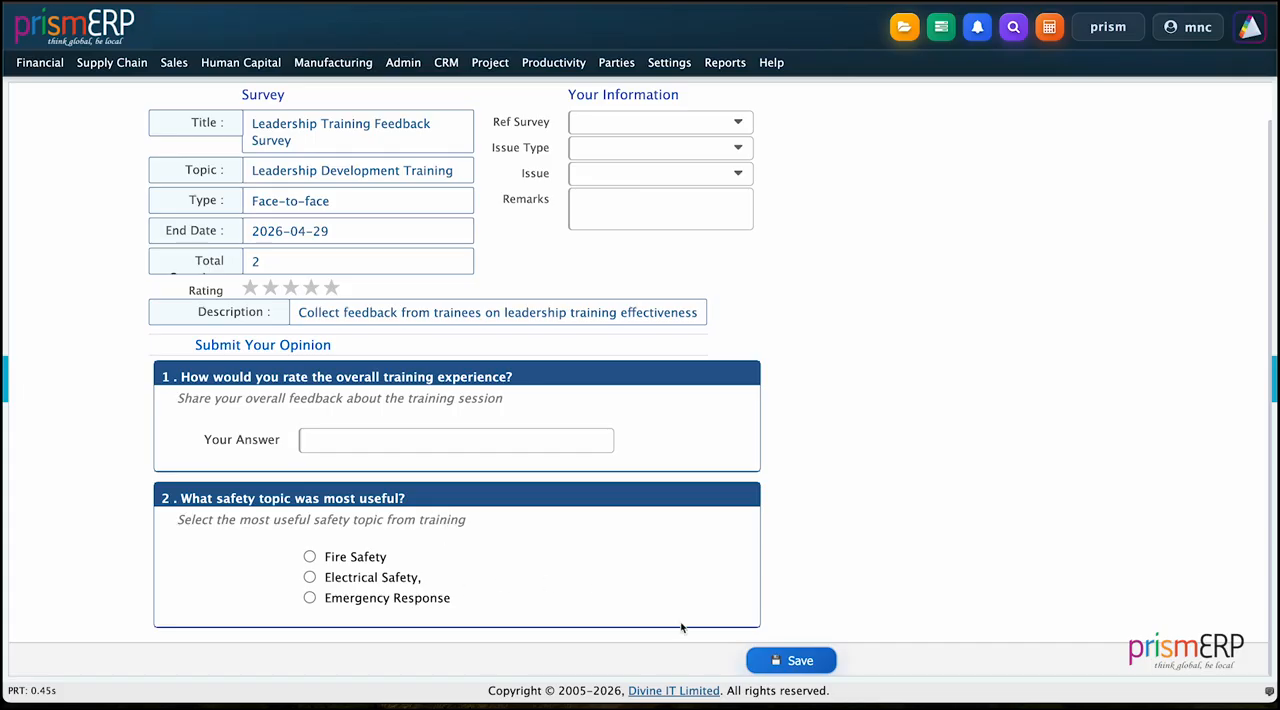
scroll(552, 569, "up", 1)
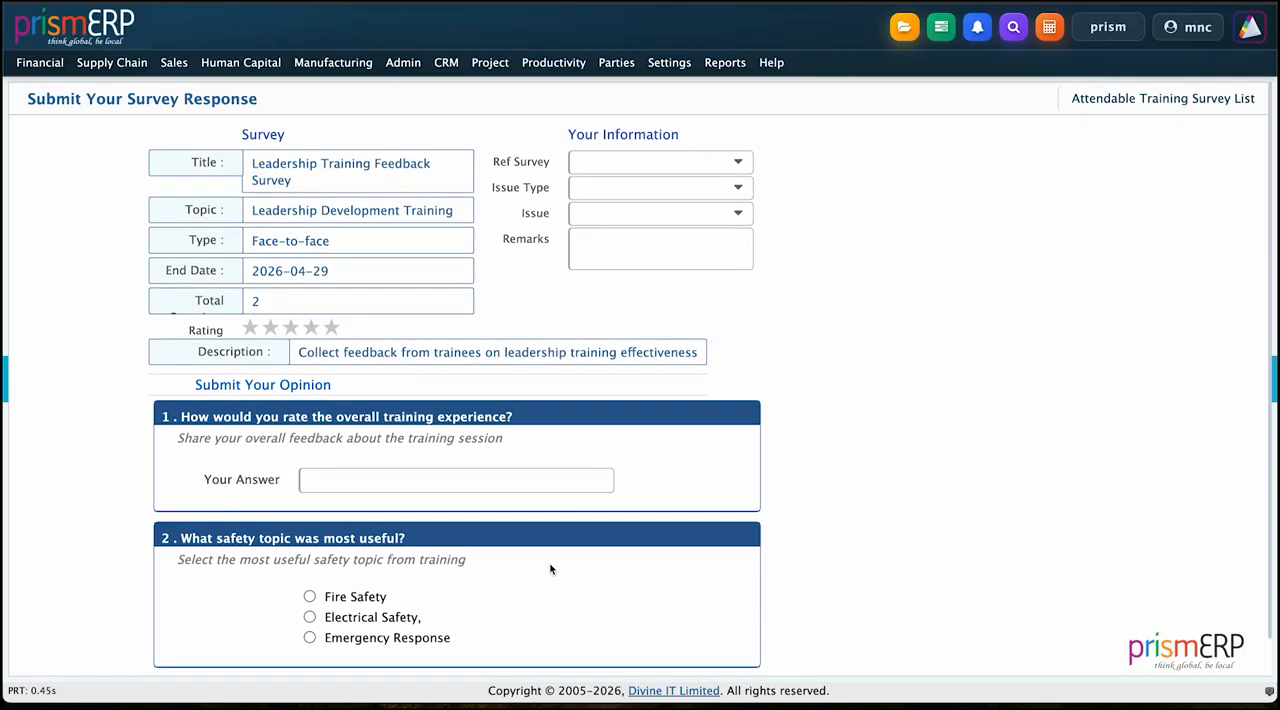
Step: Open the PrismERP Skill Matrix Training record from the list of trainings to view its details
left_click(245, 62)
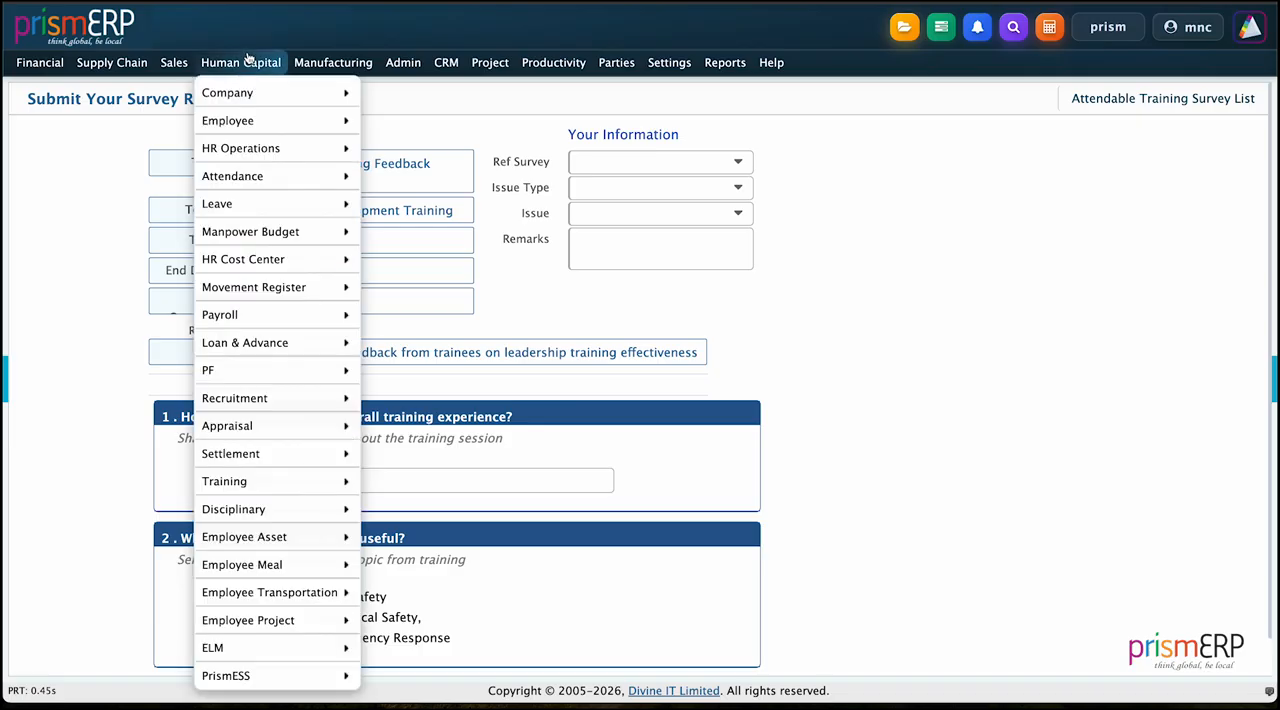
mouse_move(288, 297)
mouse_move(288, 481)
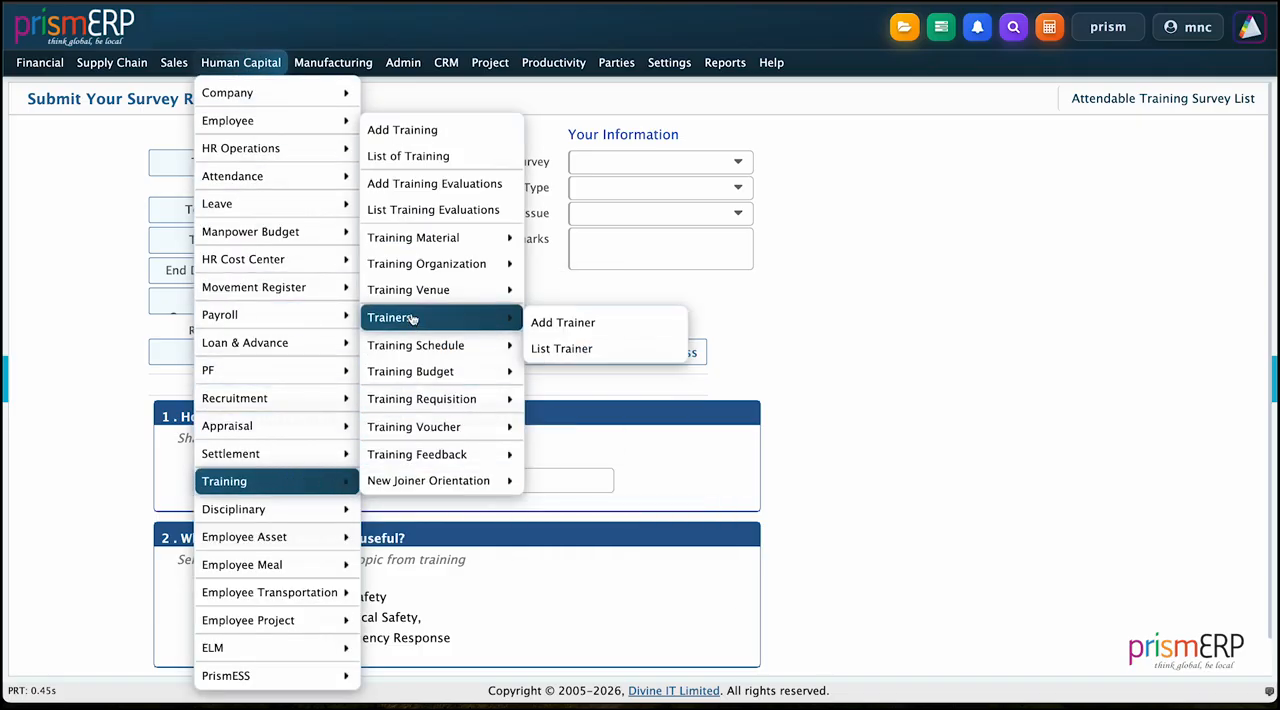
left_click(412, 162)
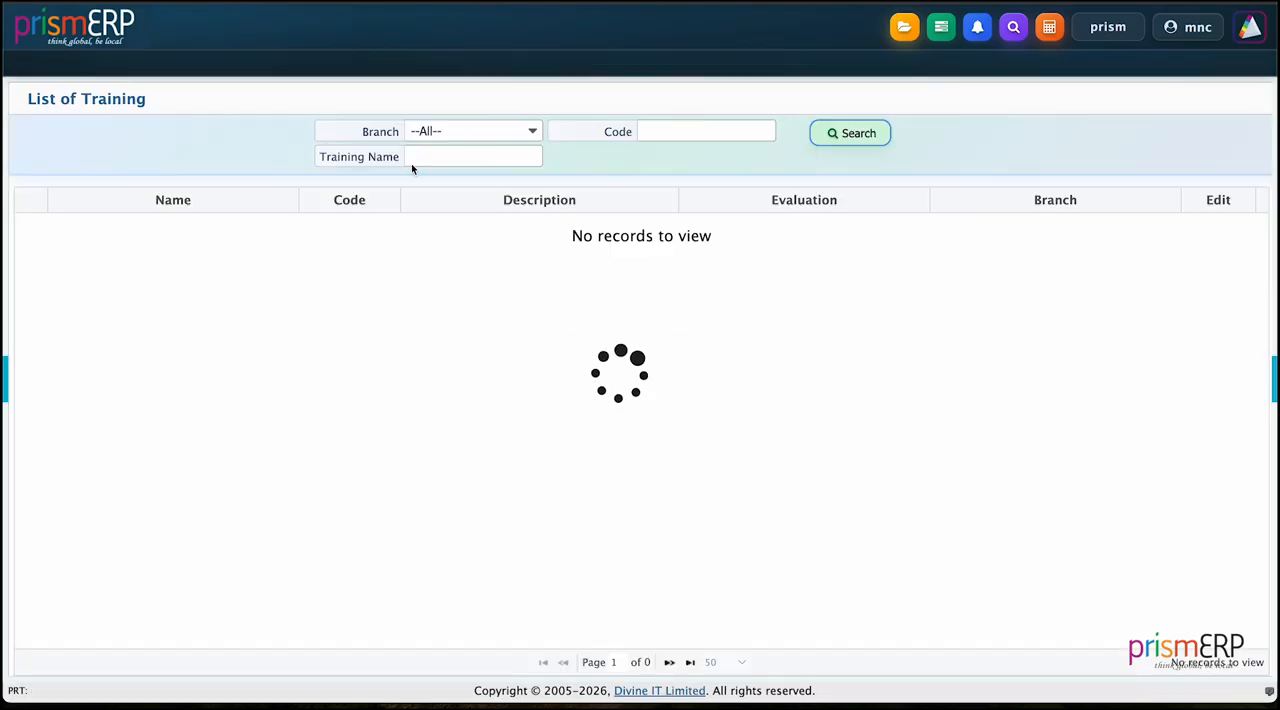
left_click(160, 479)
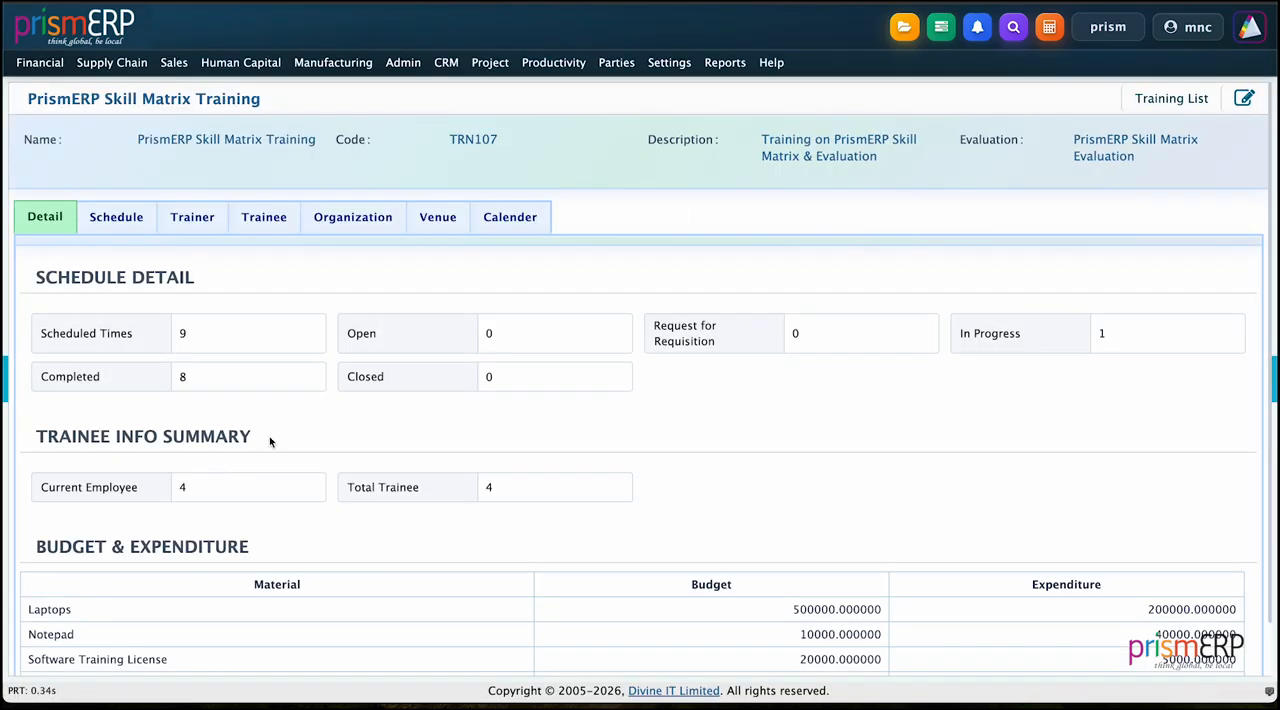
Step: Review the training's schedule, trainer, trainee, organization and venue lists, and examine its June 2026 calendar
left_click(119, 233)
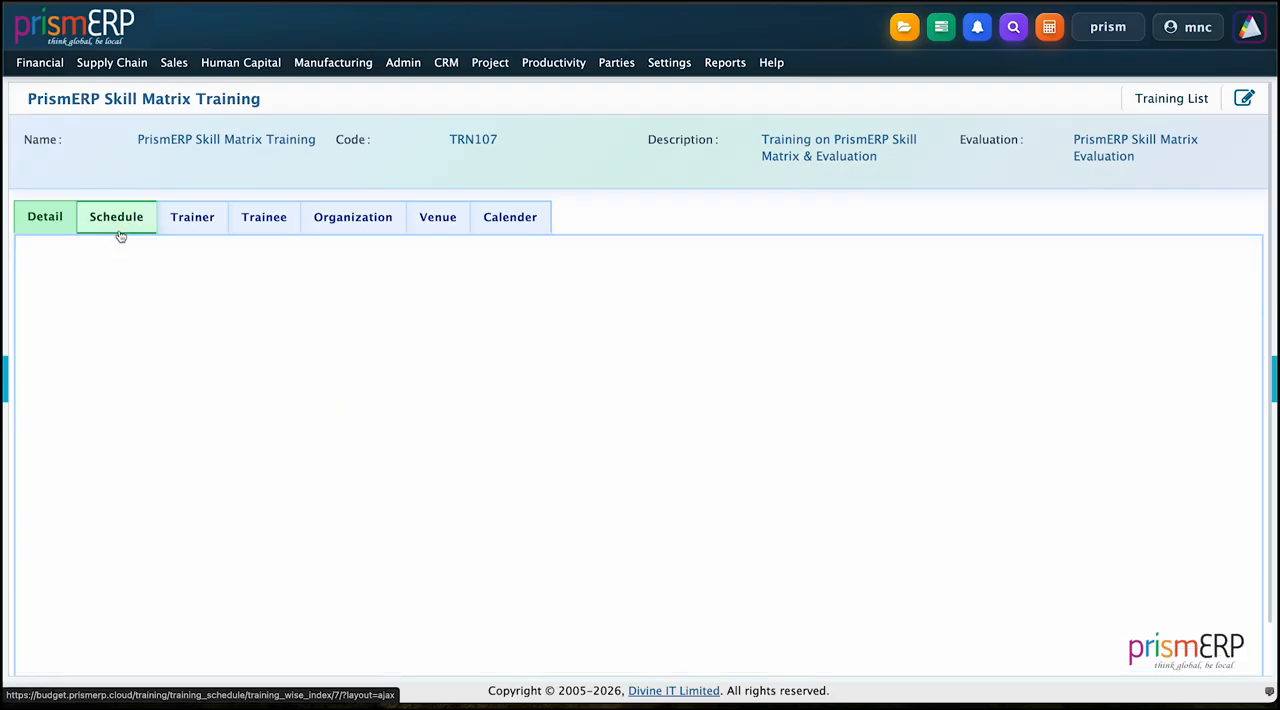
left_click(195, 218)
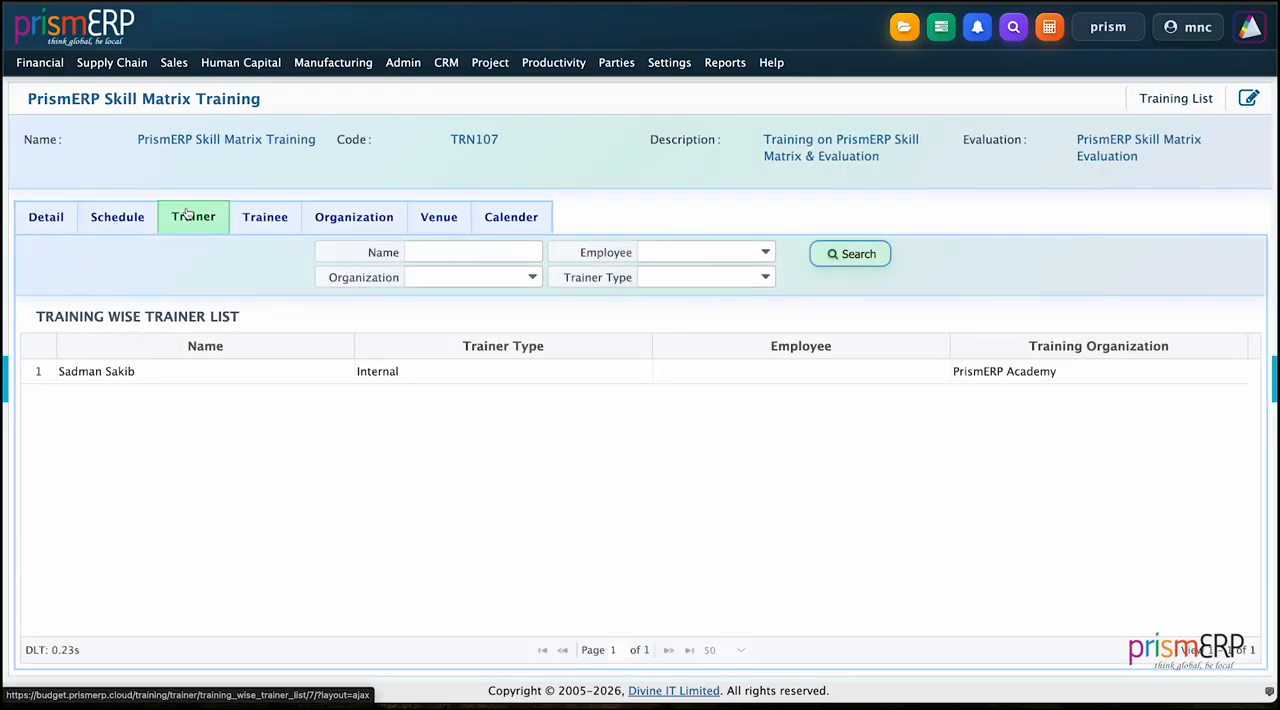
left_click(258, 229)
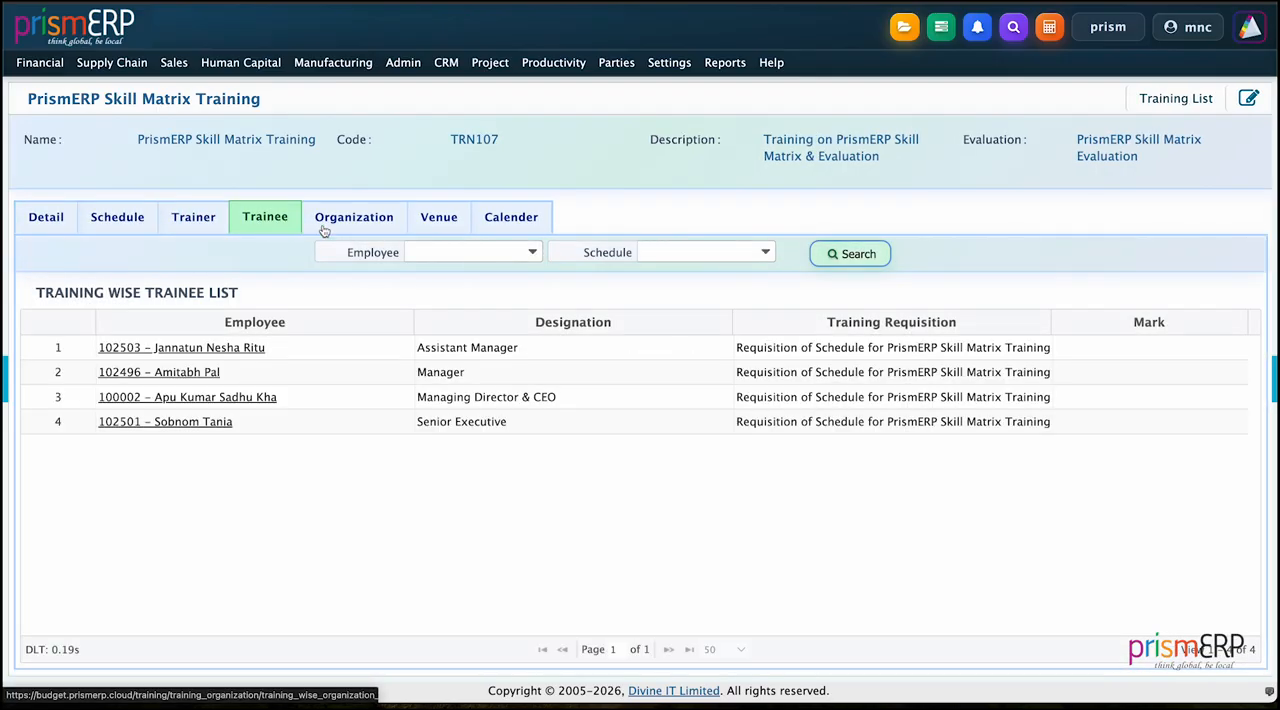
left_click(353, 236)
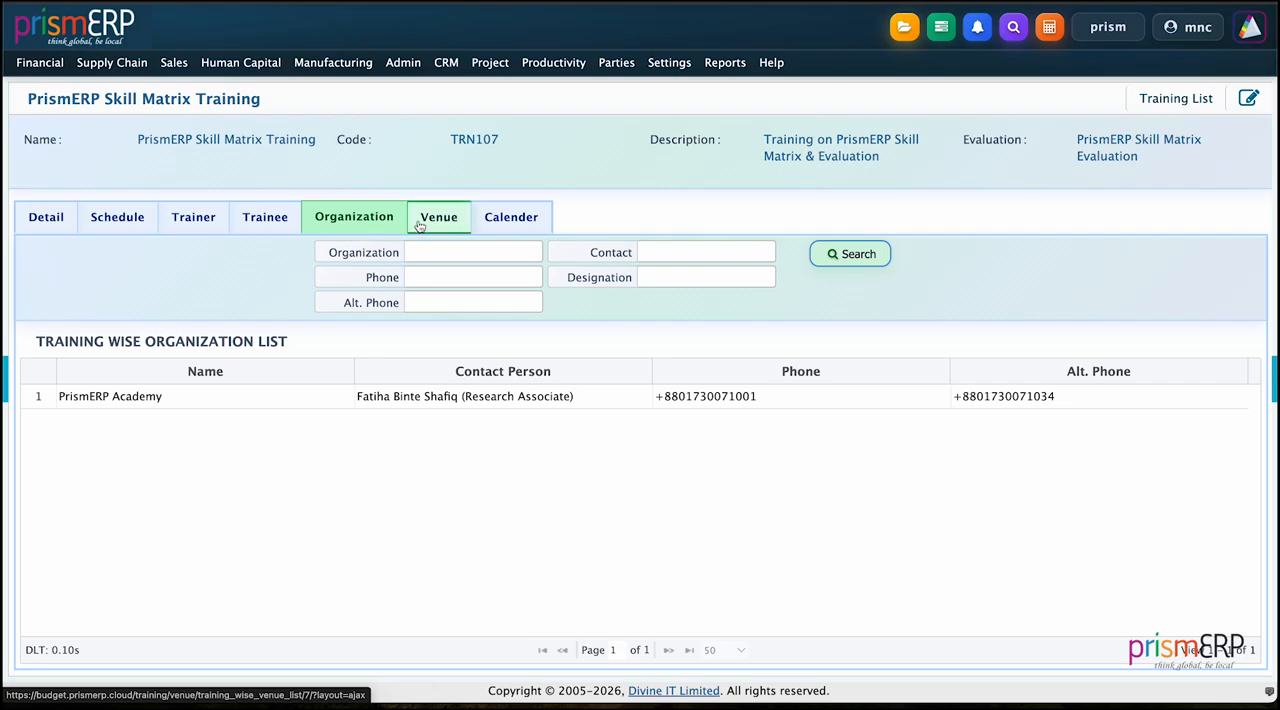
left_click(420, 224)
left_click(506, 228)
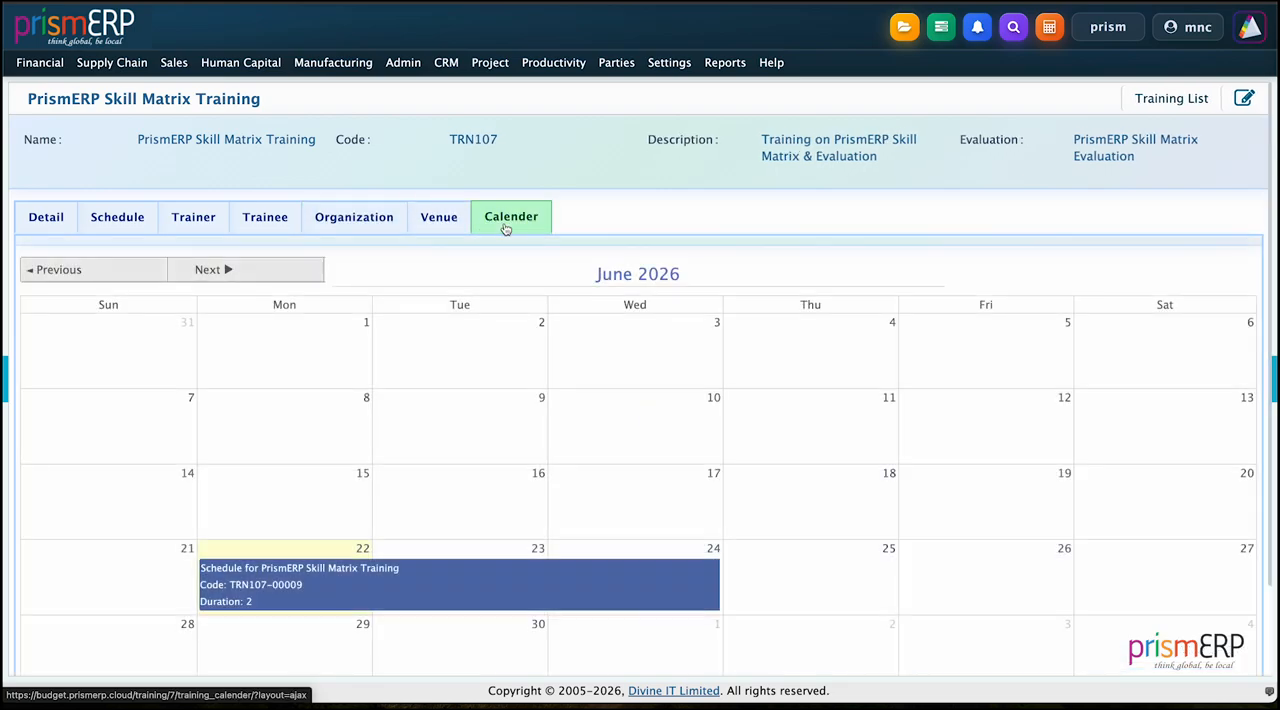
scroll(669, 422, "down", 1)
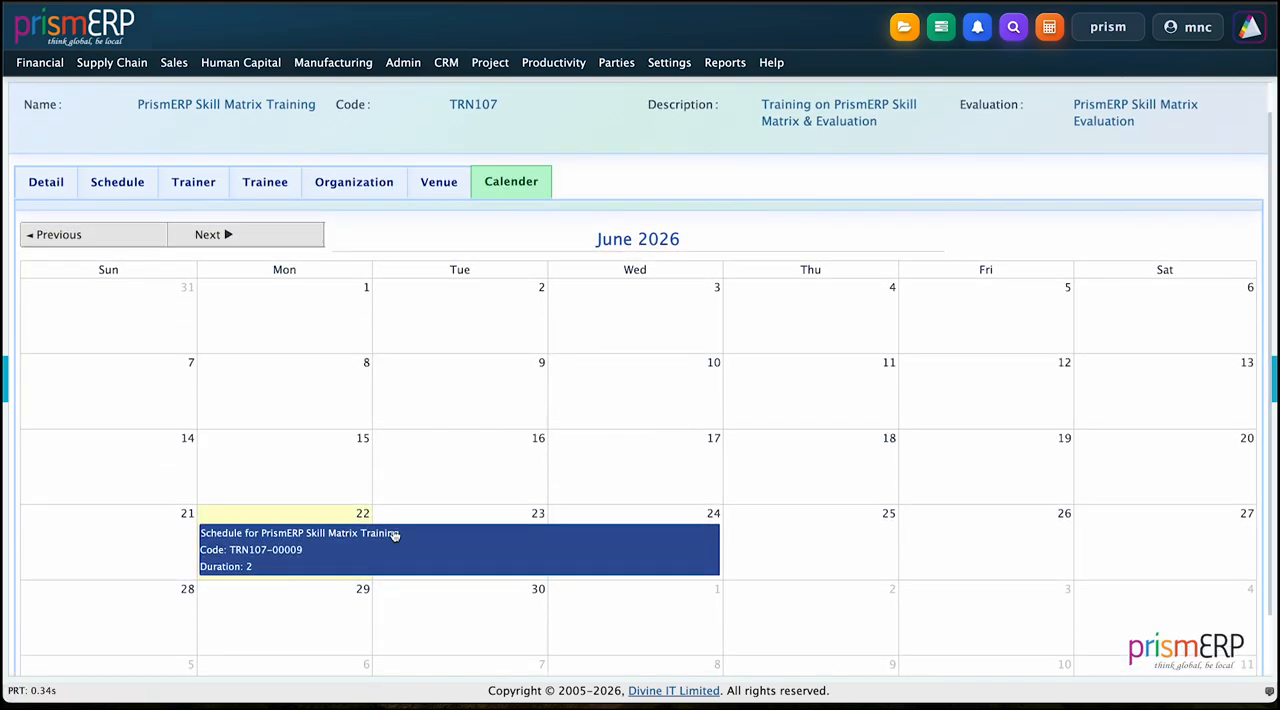
scroll(588, 192, "up", 1)
scroll(610, 188, "down", 1)
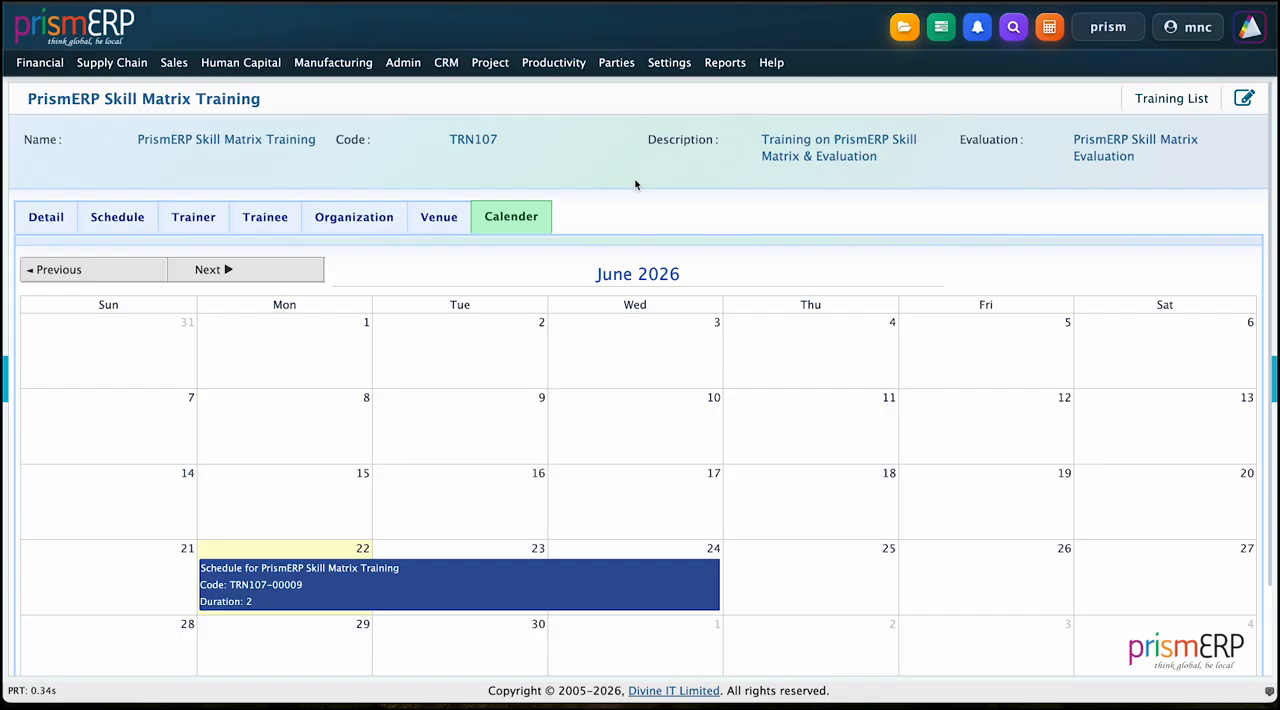